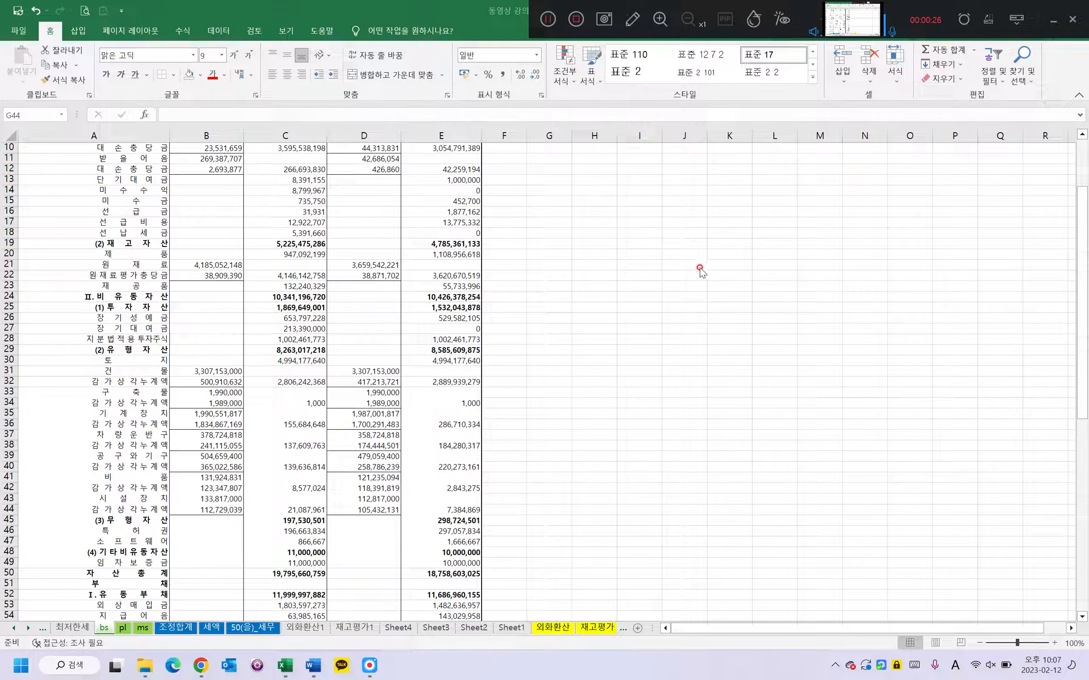
Review the bs, 조정합계, 세액 and 50(을)_세무 sheets, including the 익금산입 and 손금산입 links in the tax calculation.
scroll(698, 274, "up", 3)
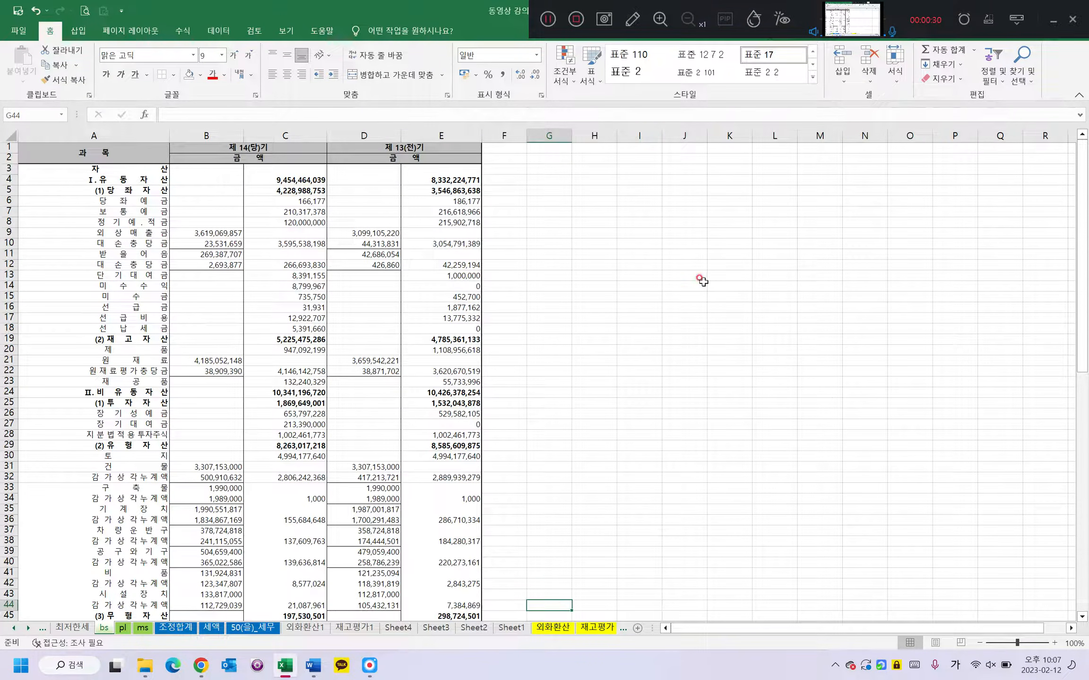
left_click(638, 305)
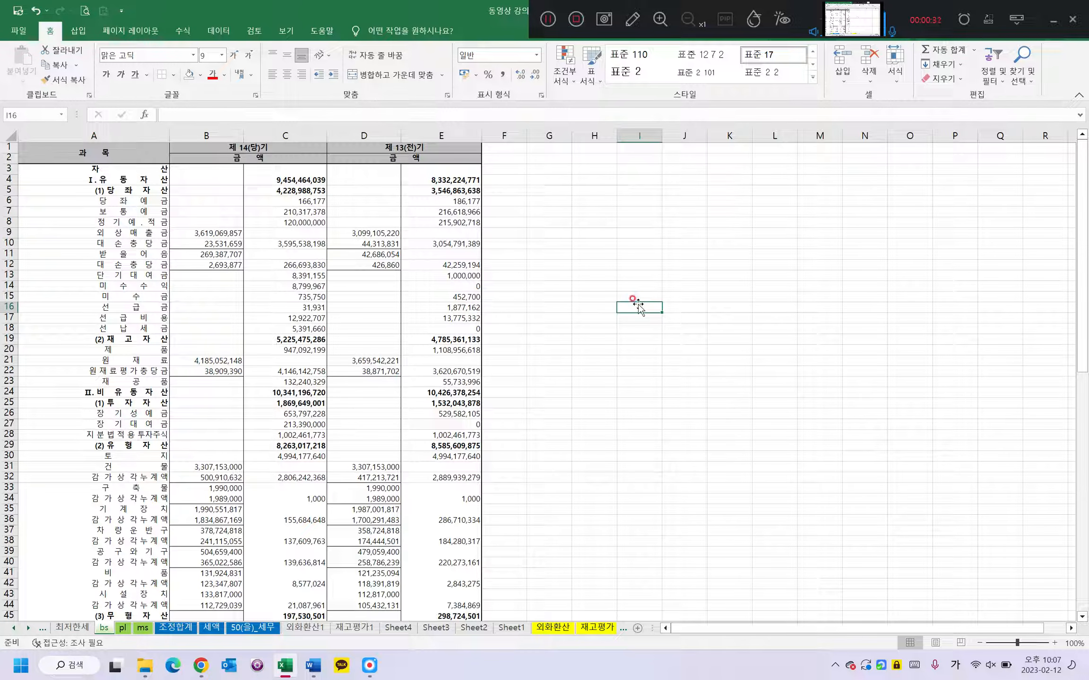
scroll(415, 338, "down", 5)
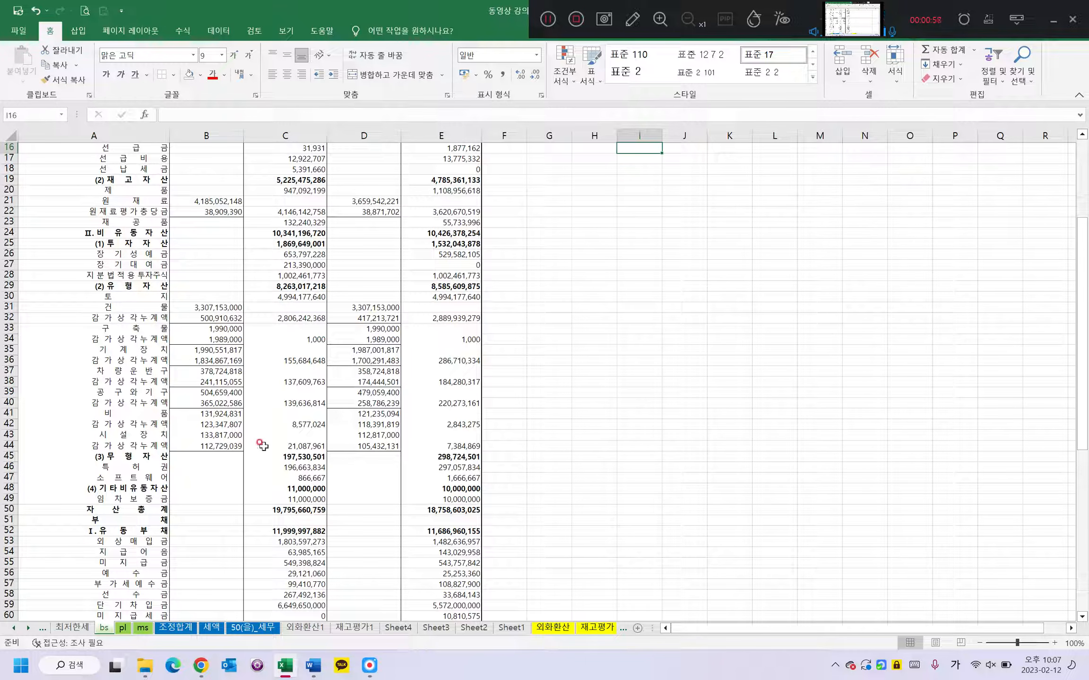
left_click(181, 628)
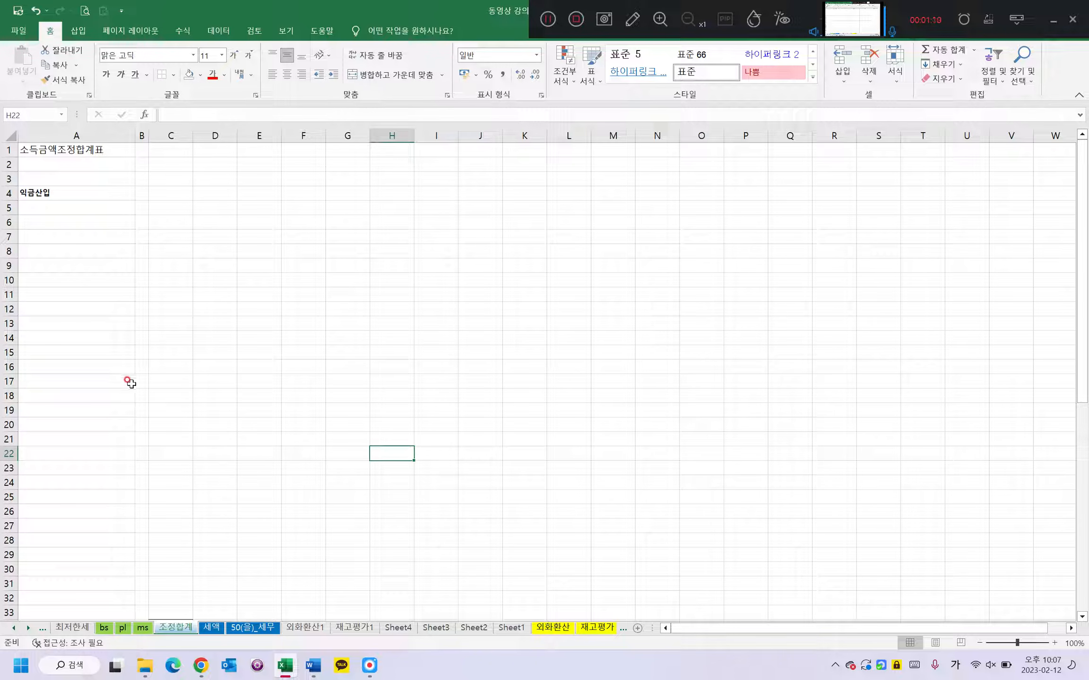
left_click(211, 628)
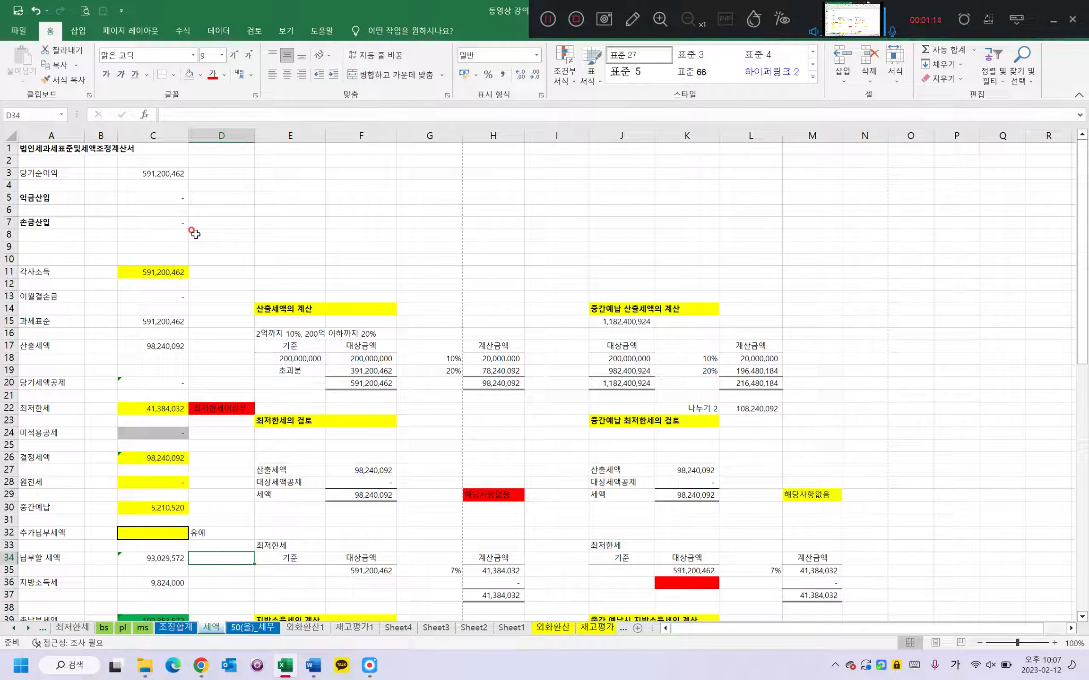
left_click(164, 199)
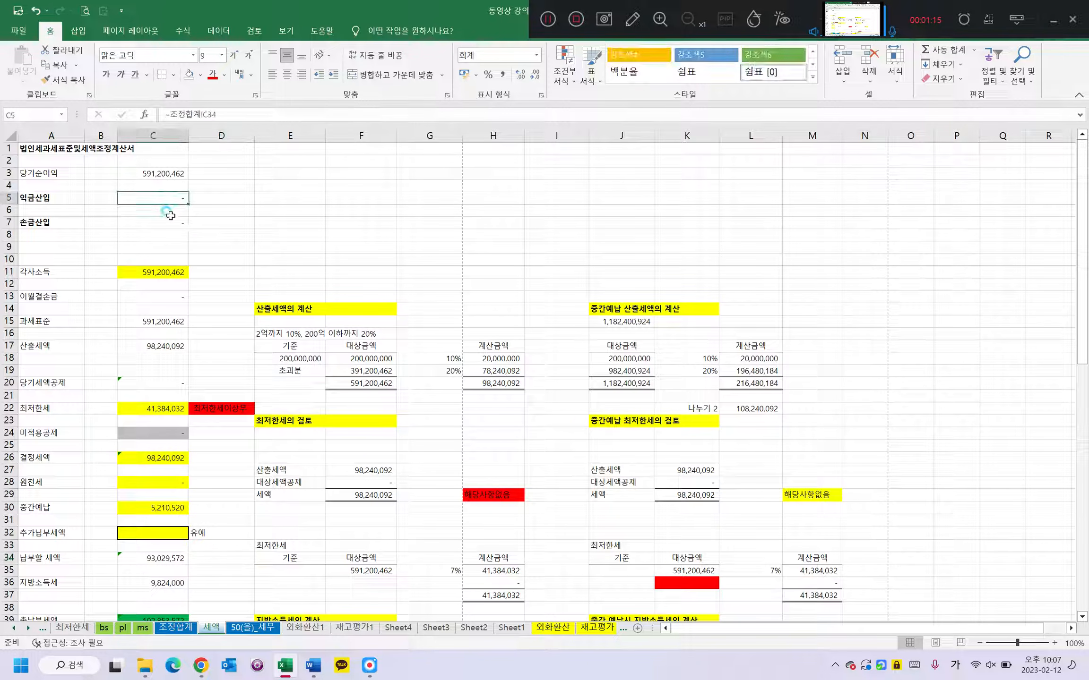
left_click(169, 220)
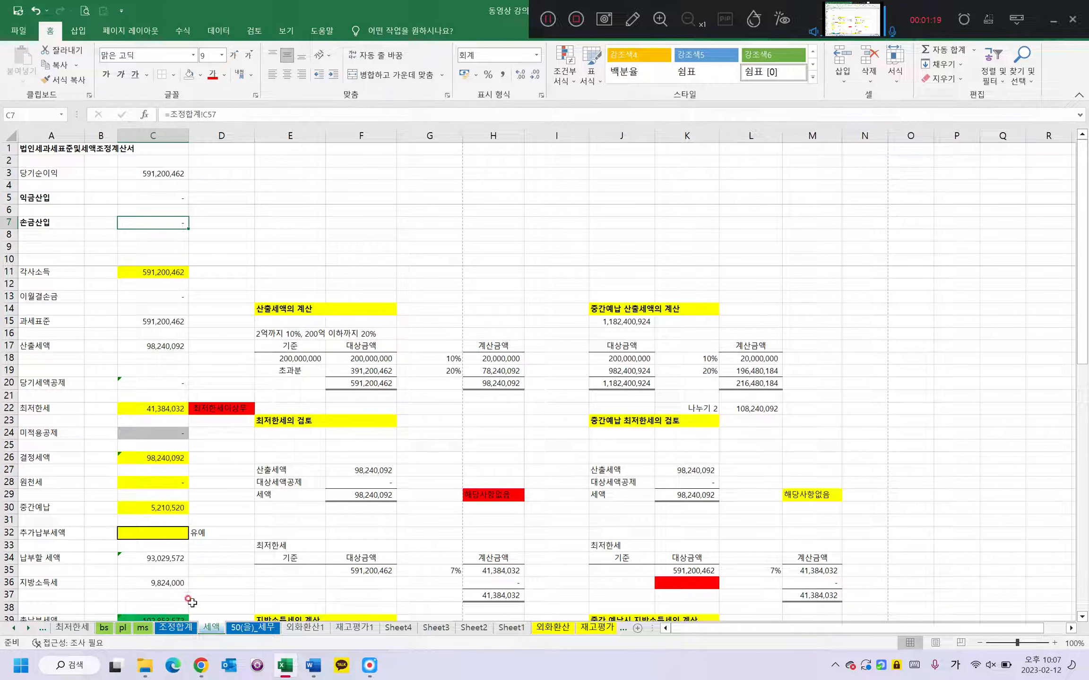
left_click(182, 628)
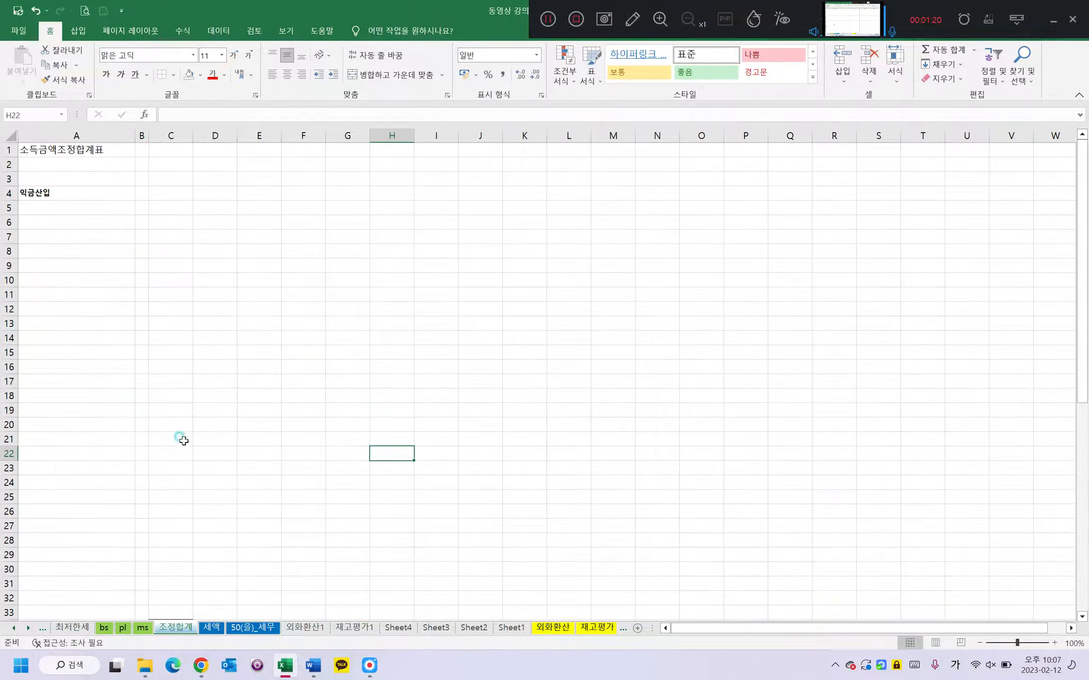
left_click(256, 627)
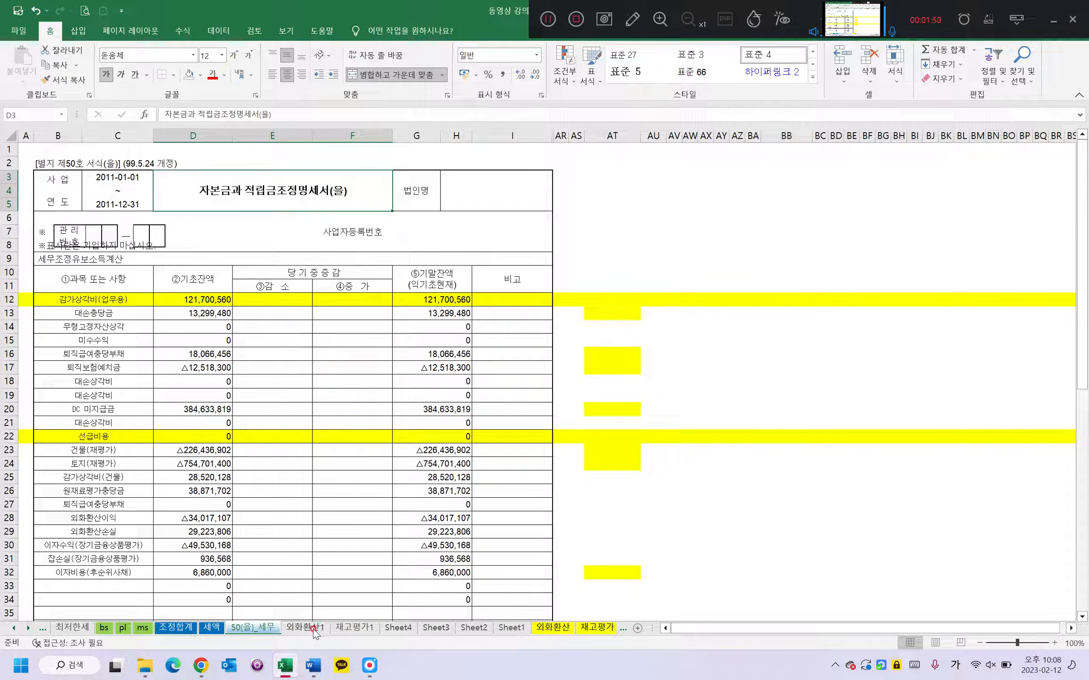
Copy the 외화환산이익 and 외화환산손실 rows from the pl sheet into the first two rows of the 외화환산1 sheet.
left_click(124, 629)
scroll(500, 492, "down", 5)
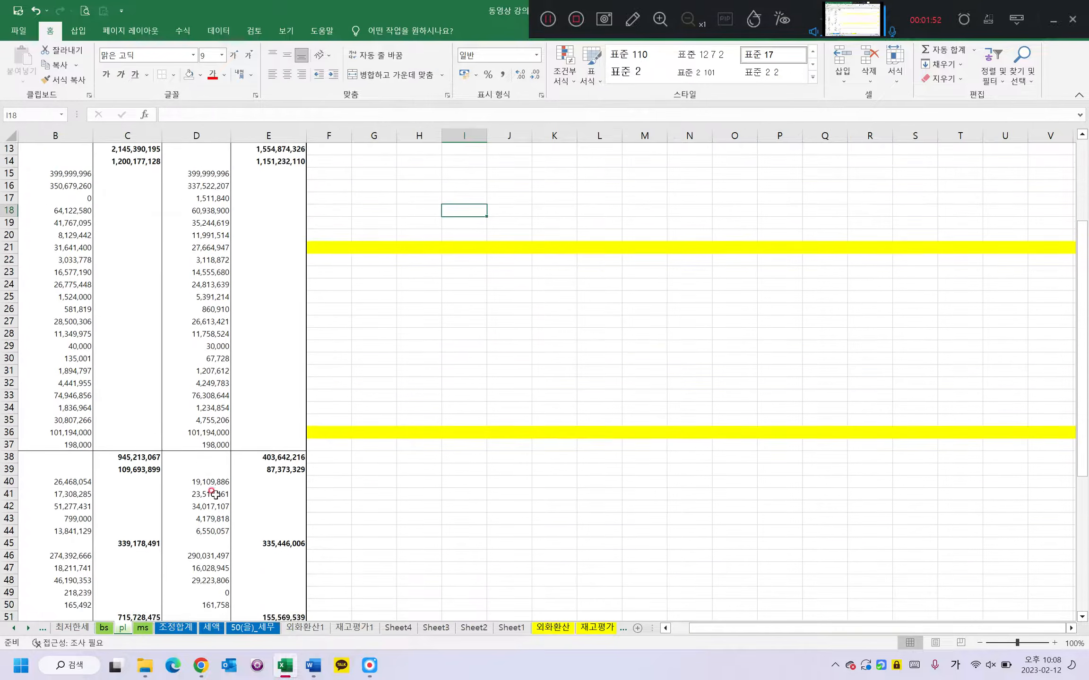
scroll(797, 629, "left", 1)
scroll(378, 548, "down", 2)
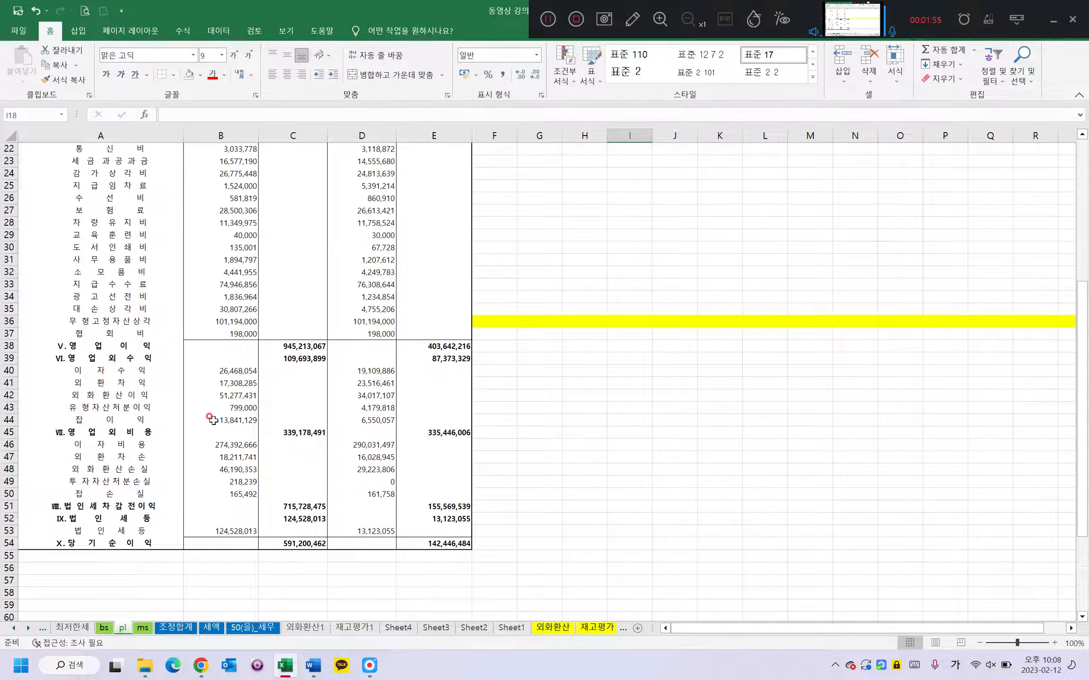
left_click(230, 395)
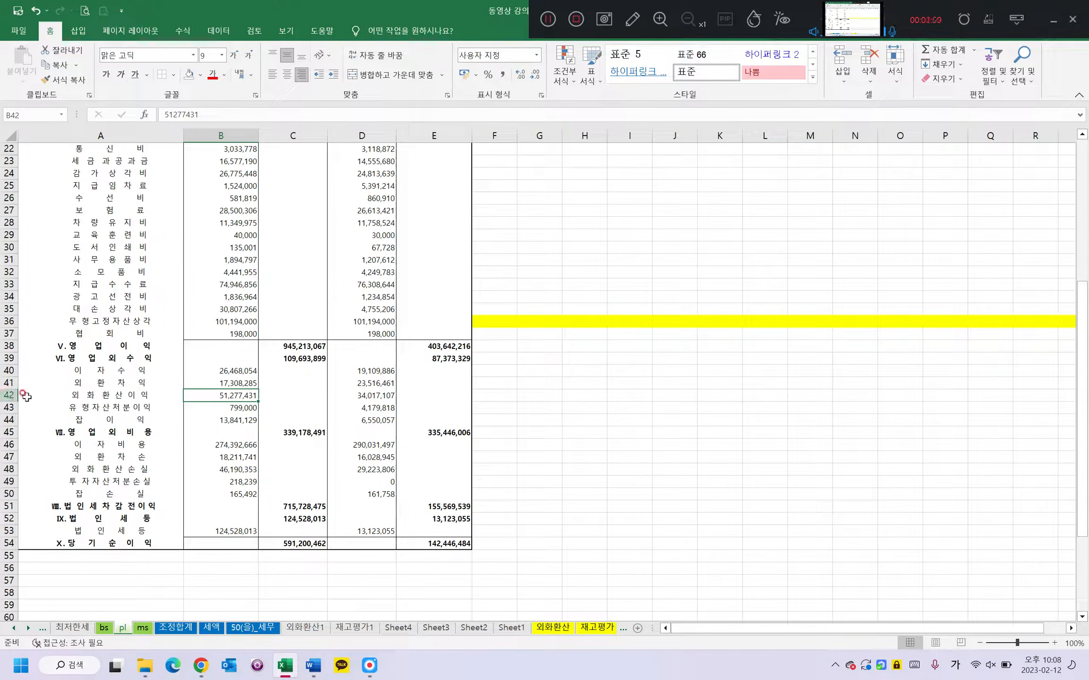
left_click(8, 395)
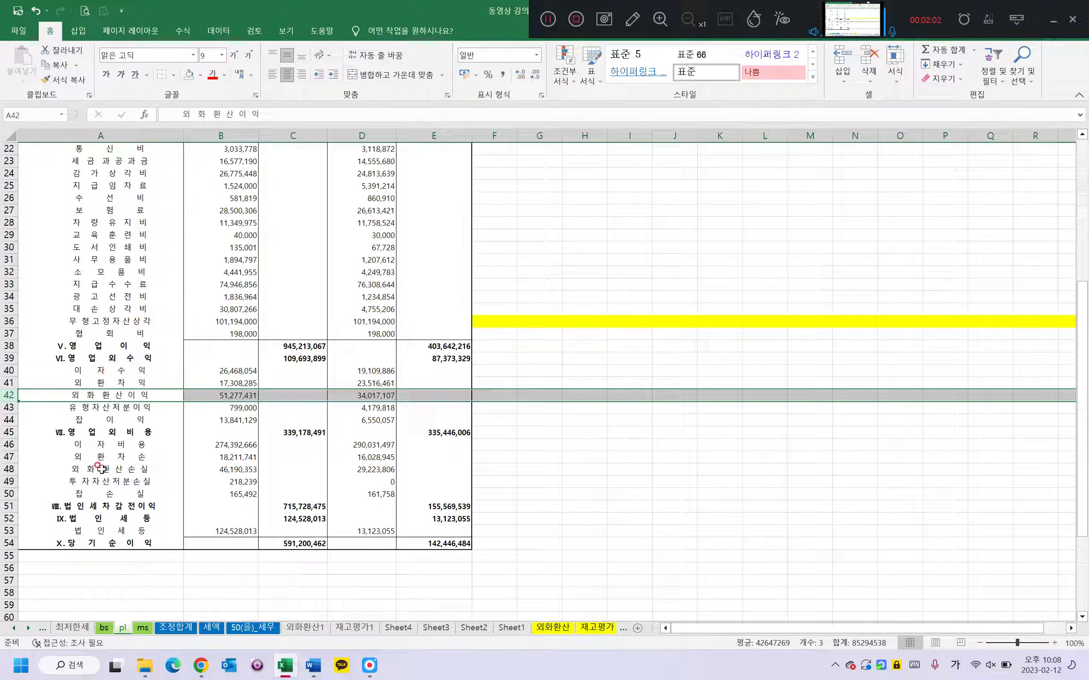
left_click(8, 470, "ctrl")
key("ctrl+c")
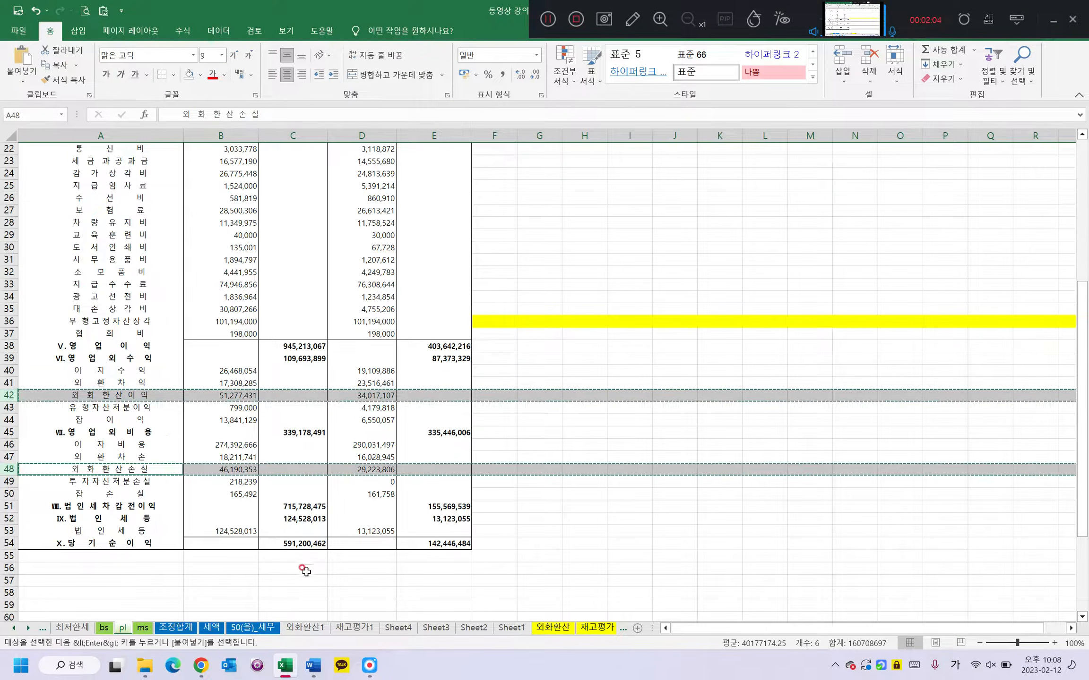
left_click(312, 628)
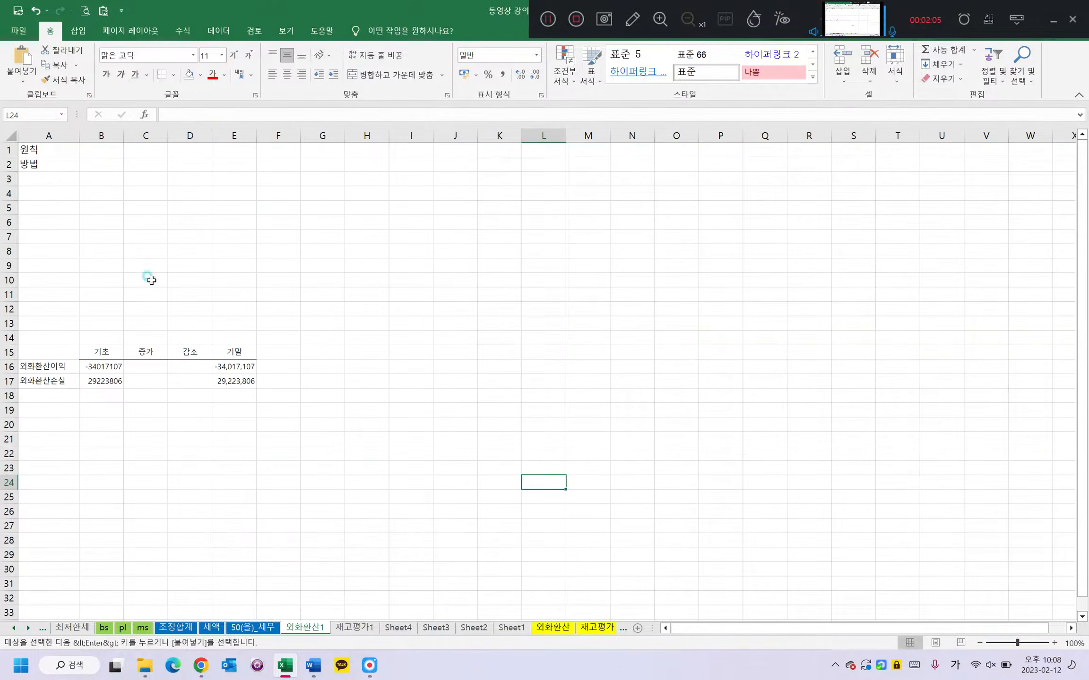
left_click(55, 150)
key("ctrl+v")
left_click(277, 233)
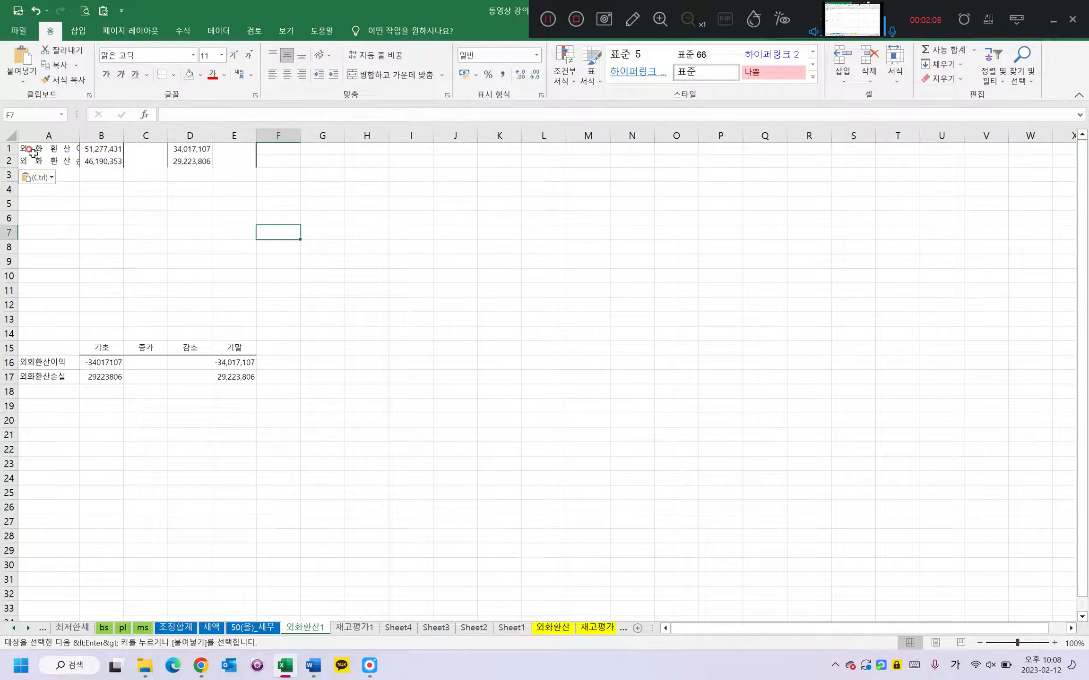
Insert two blank rows above the pasted 외화환산이익 and 외화환산손실 rows.
left_click_drag(8, 149, 8, 161)
right_click(8, 162)
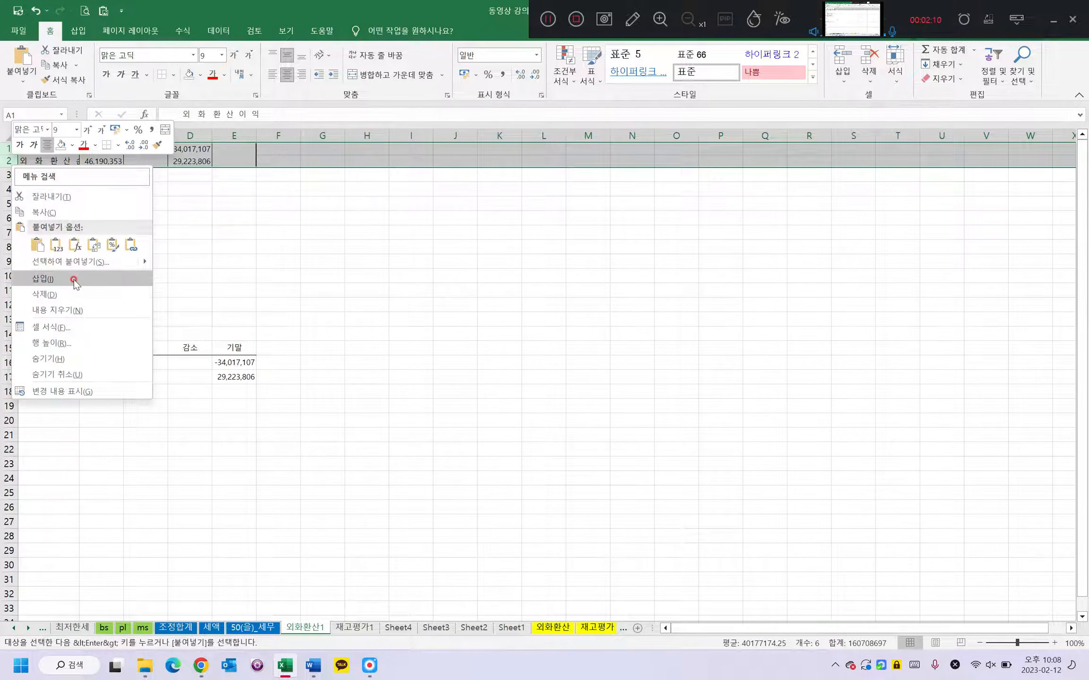
left_click(47, 279)
Label the pasted amount columns 당기 in B2 and 전기 in D2.
left_click(104, 160)
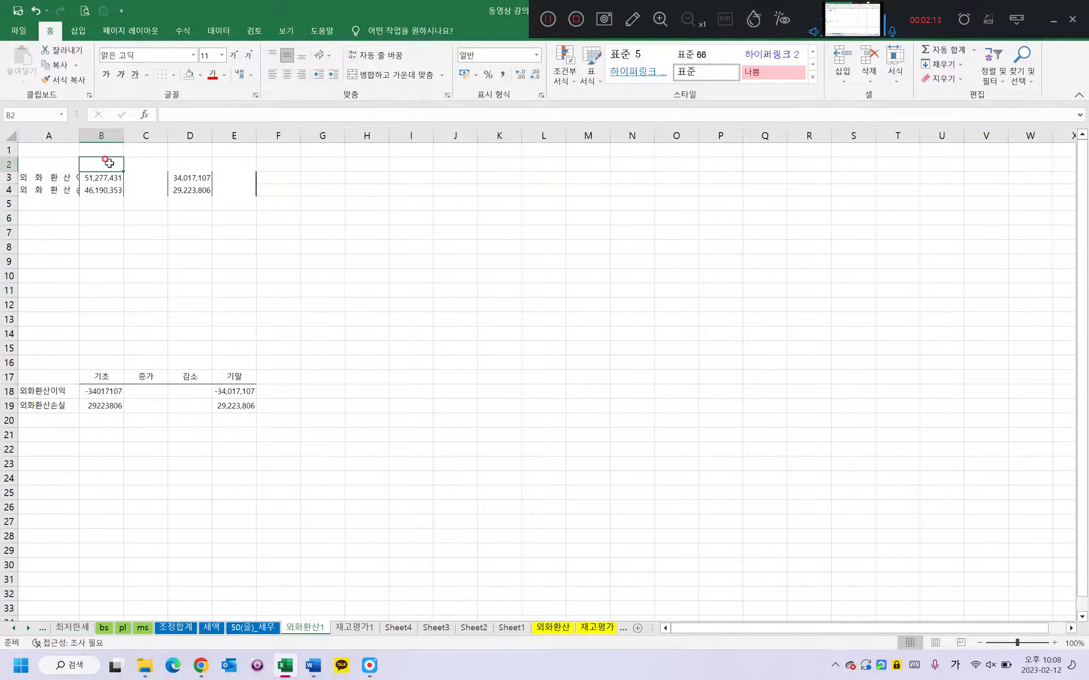
type("당기")
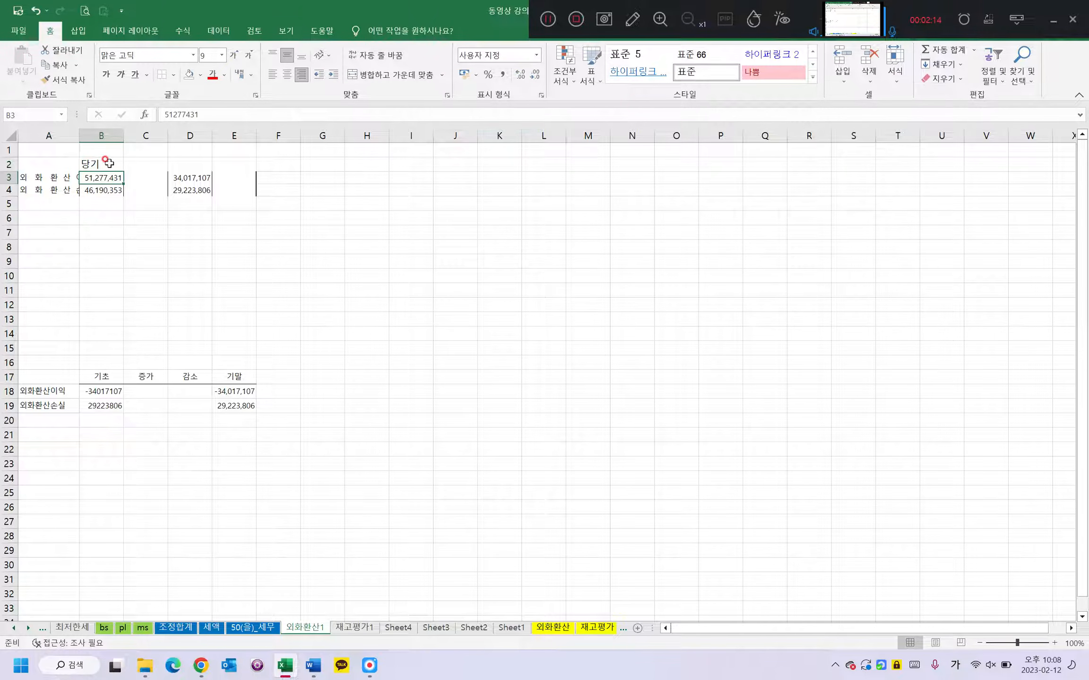
key("Tab")
key("Tab")
type("저ㄴ기")
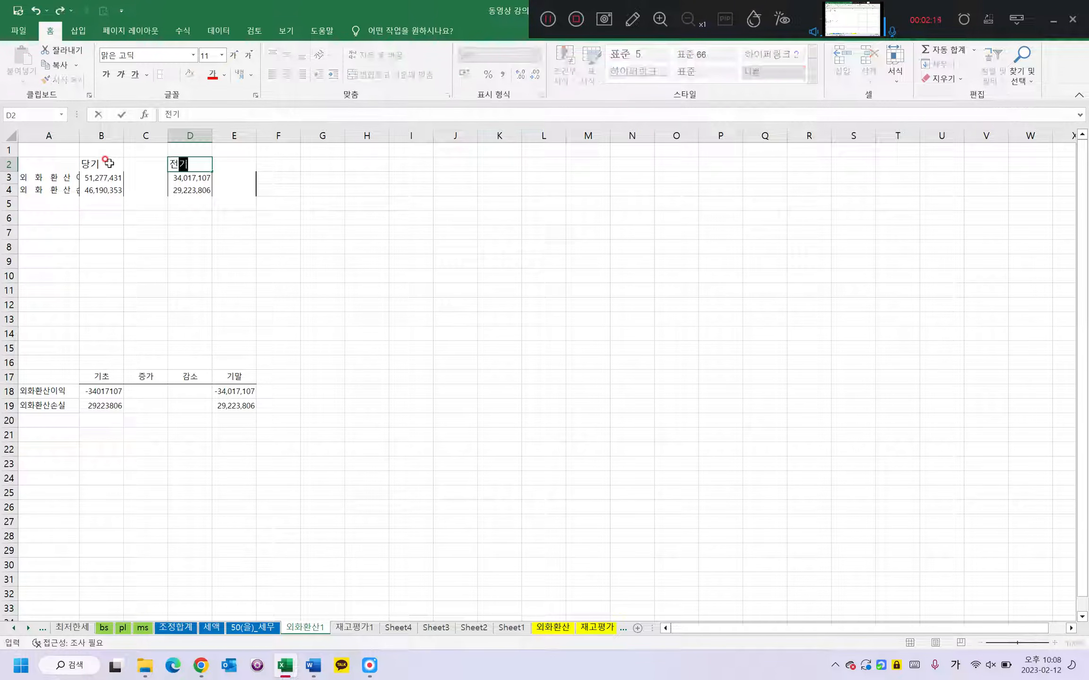
key("Return")
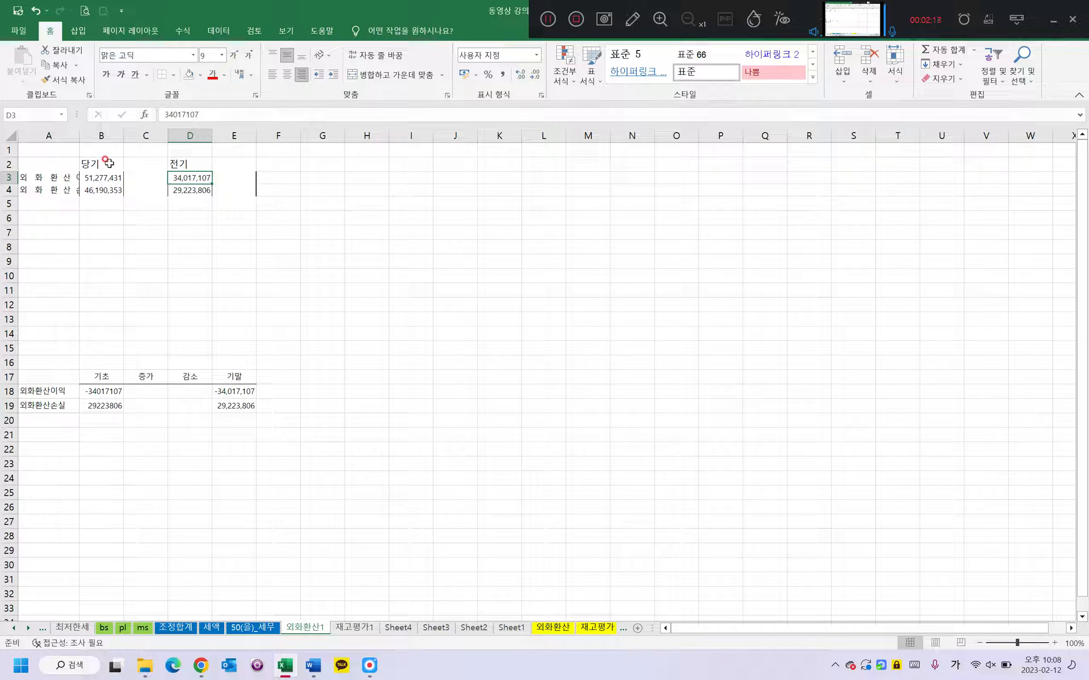
Widen column A and left-align the account names in A3:A4.
left_click(162, 232)
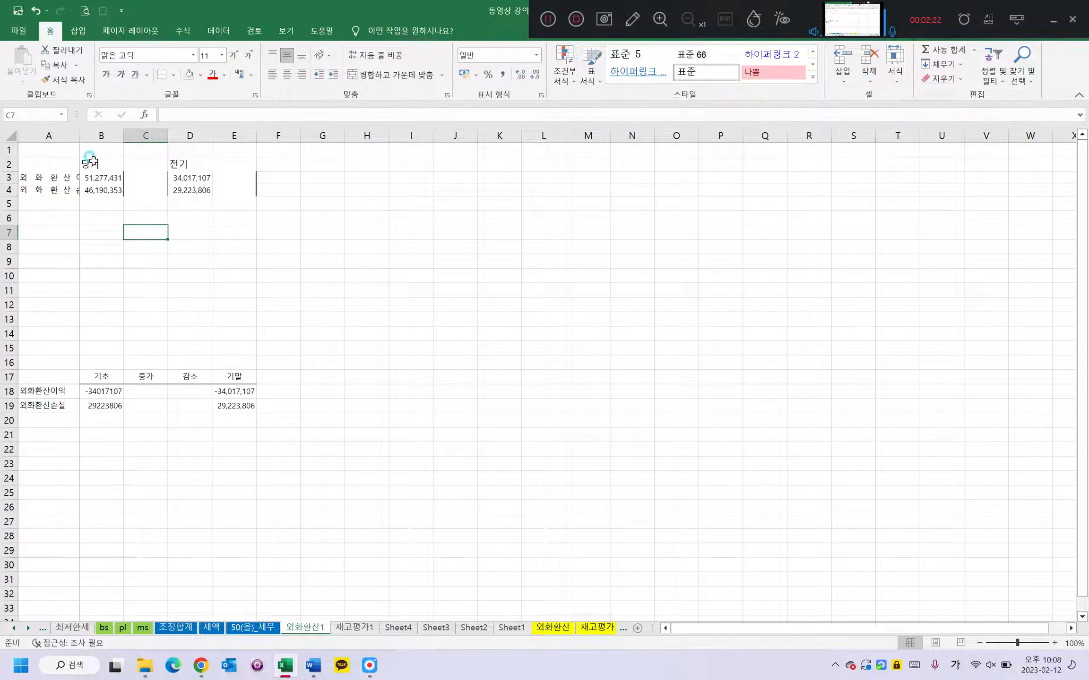
left_click_drag(79, 136, 100, 135)
left_click(66, 179)
left_click_drag(69, 175, 85, 189)
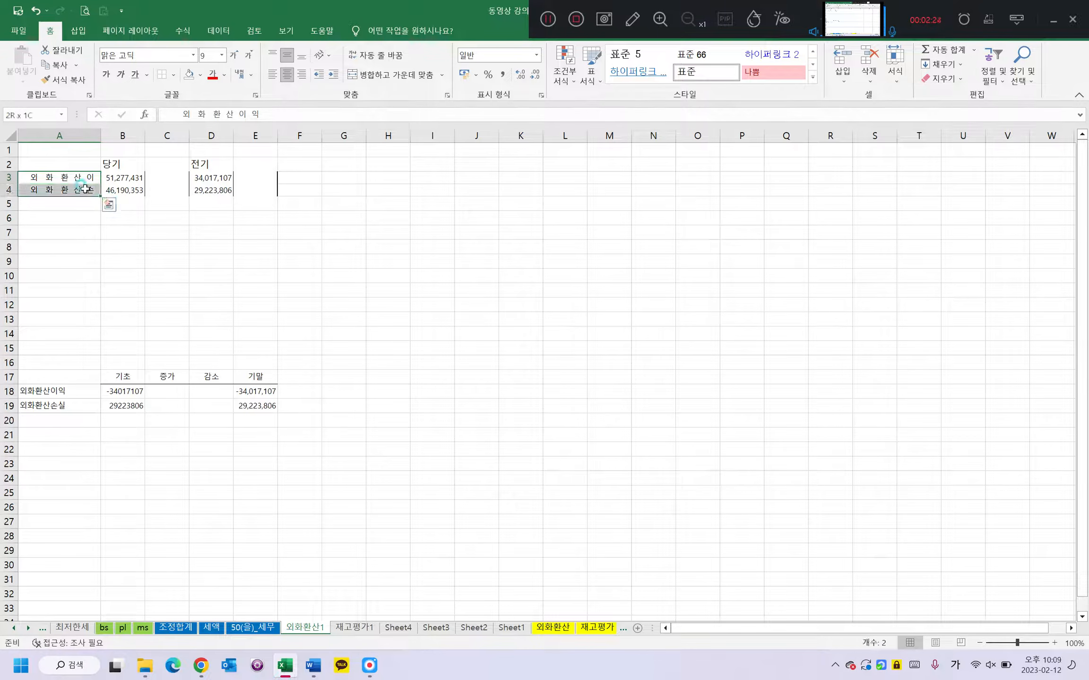
left_click(272, 74)
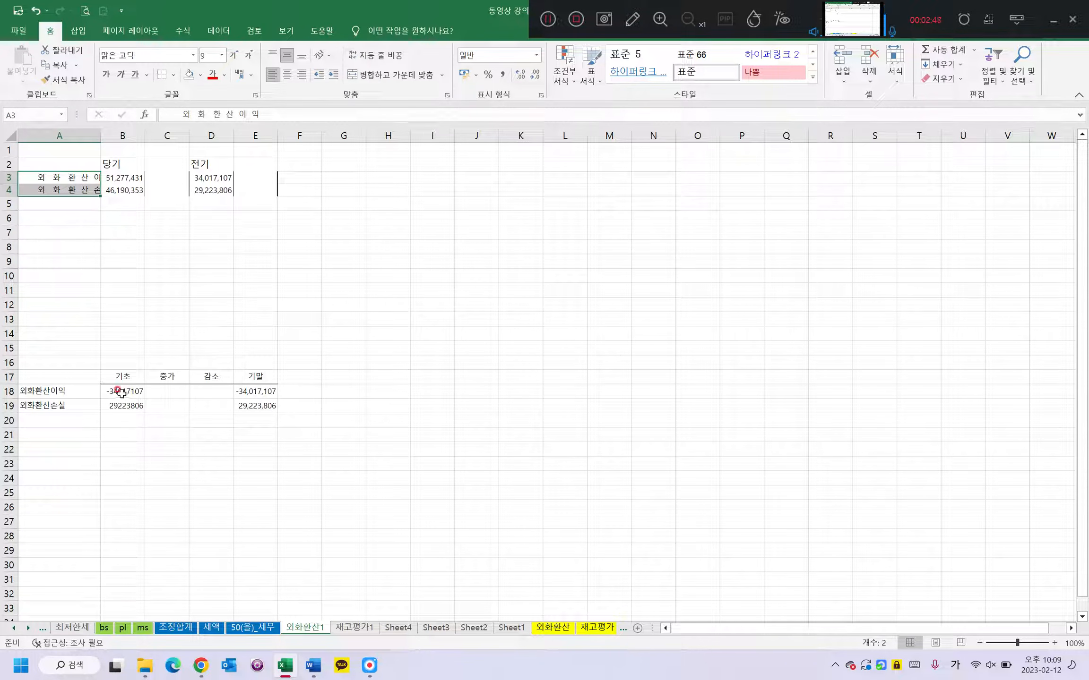
Apply the comma style to the opening-to-closing balance amounts in B18:E19.
left_click_drag(120, 391, 272, 404)
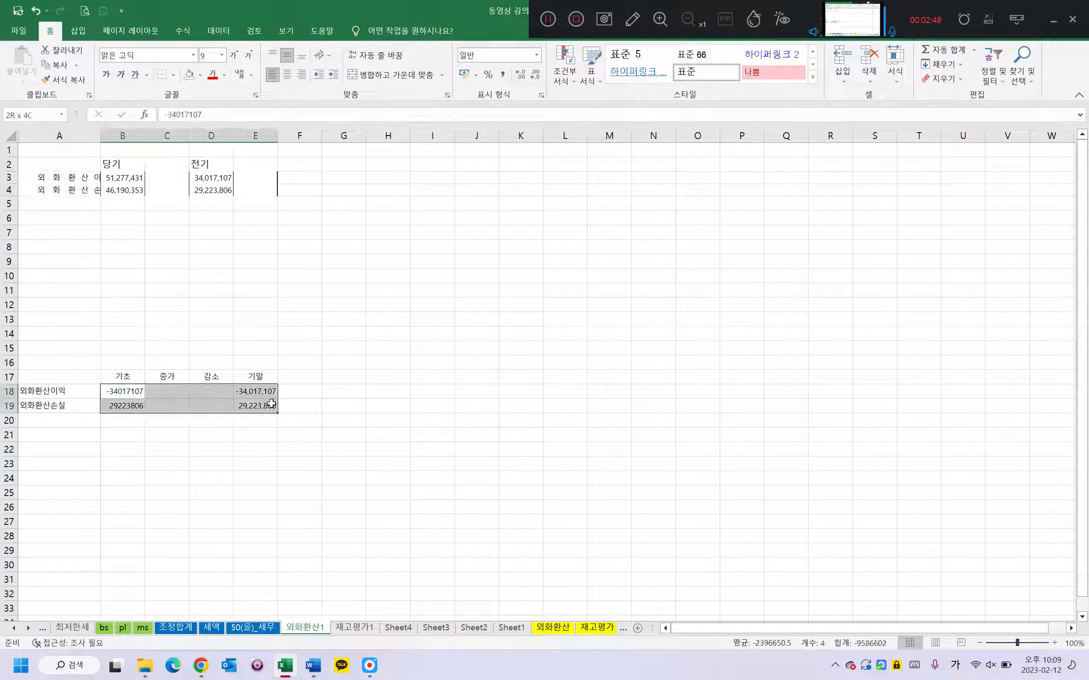
left_click(502, 74)
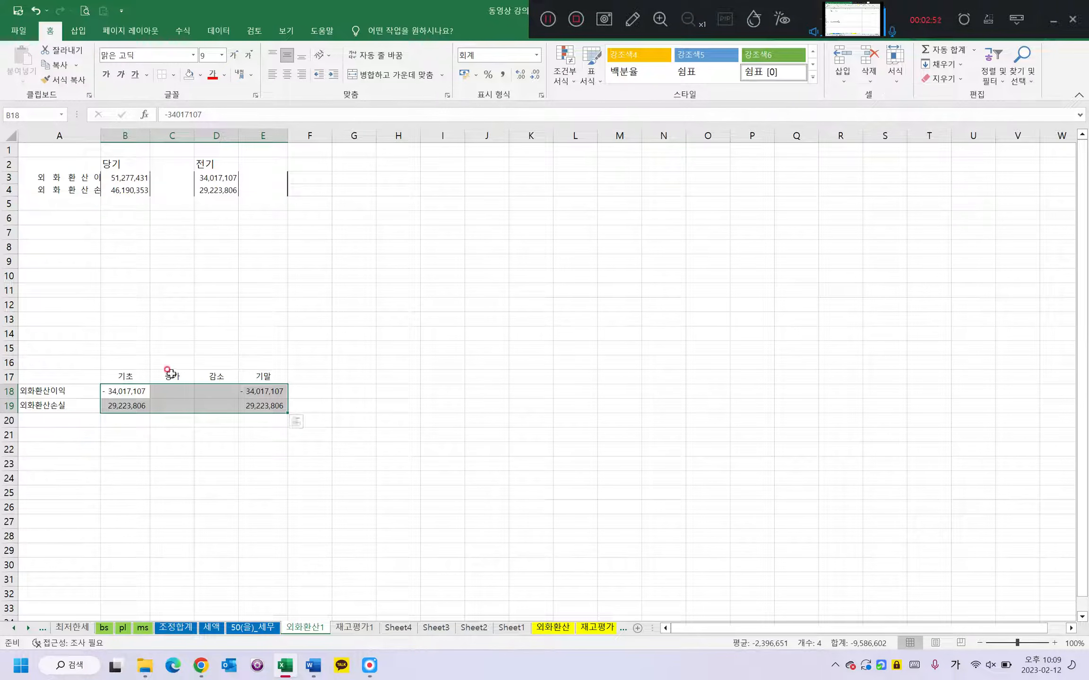
left_click(65, 235)
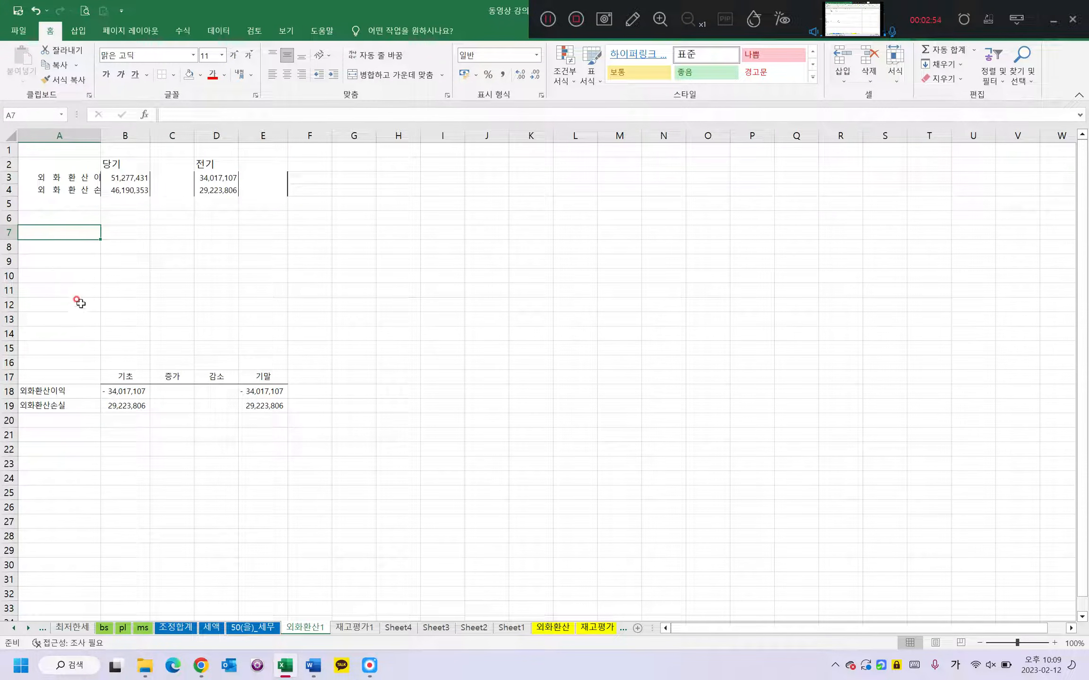
Compare the 기초 balances of 외화환산이익 and 외화환산손실 with the 50(을)_세무 sheet and the 전기 amounts in D3:D4.
left_click_drag(66, 393, 113, 390)
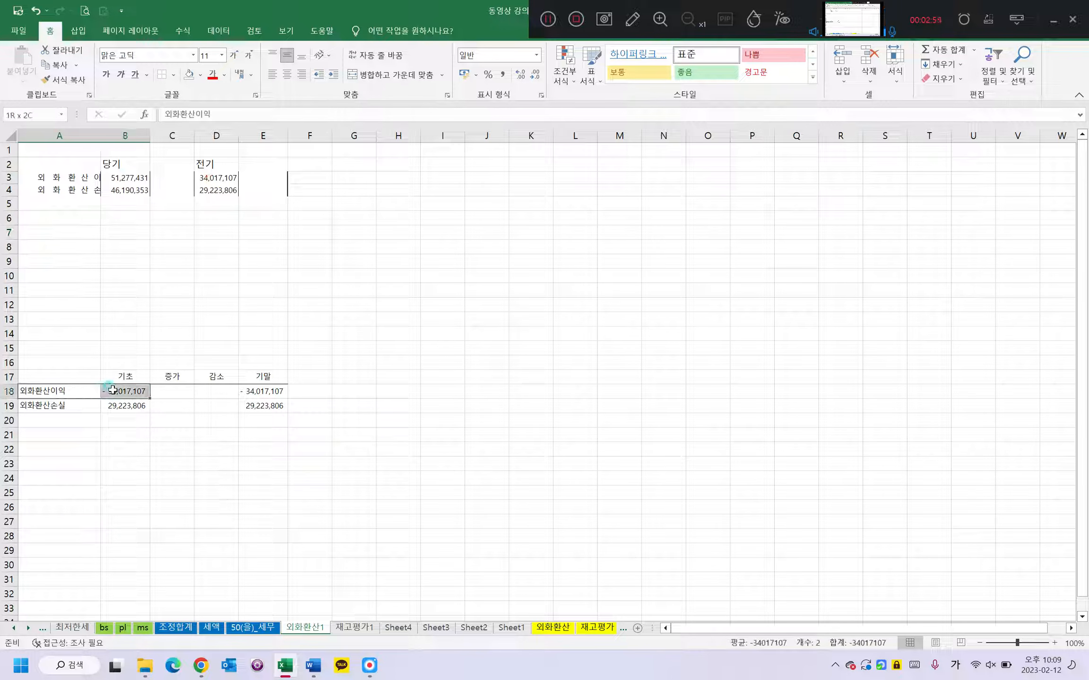
left_click(241, 627)
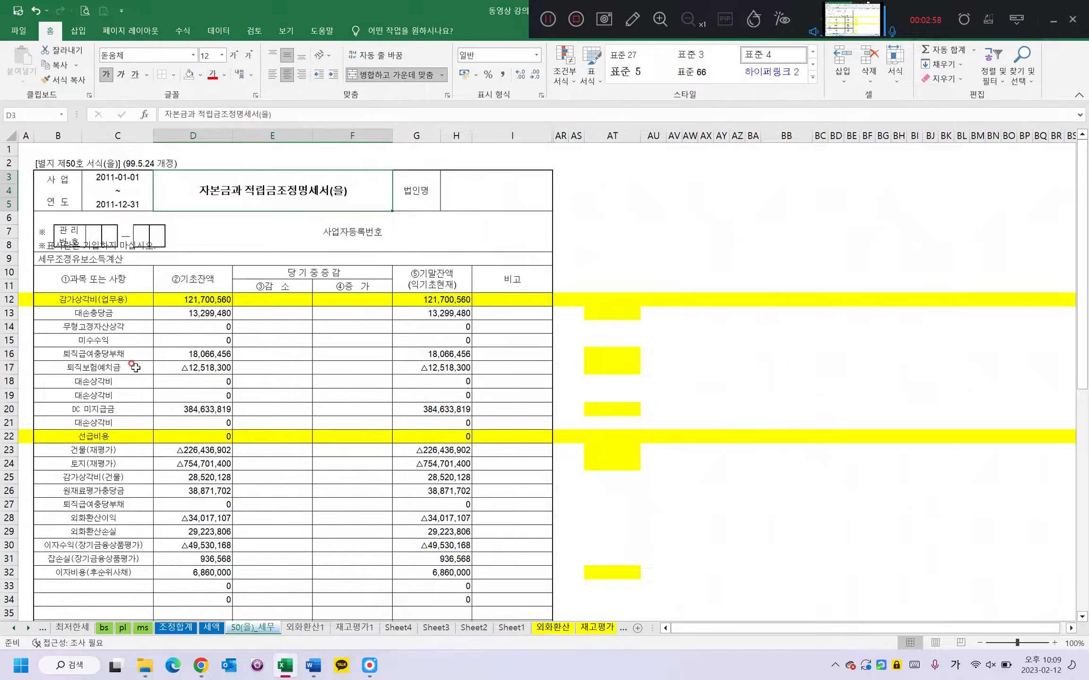
scroll(113, 392, "down", 1)
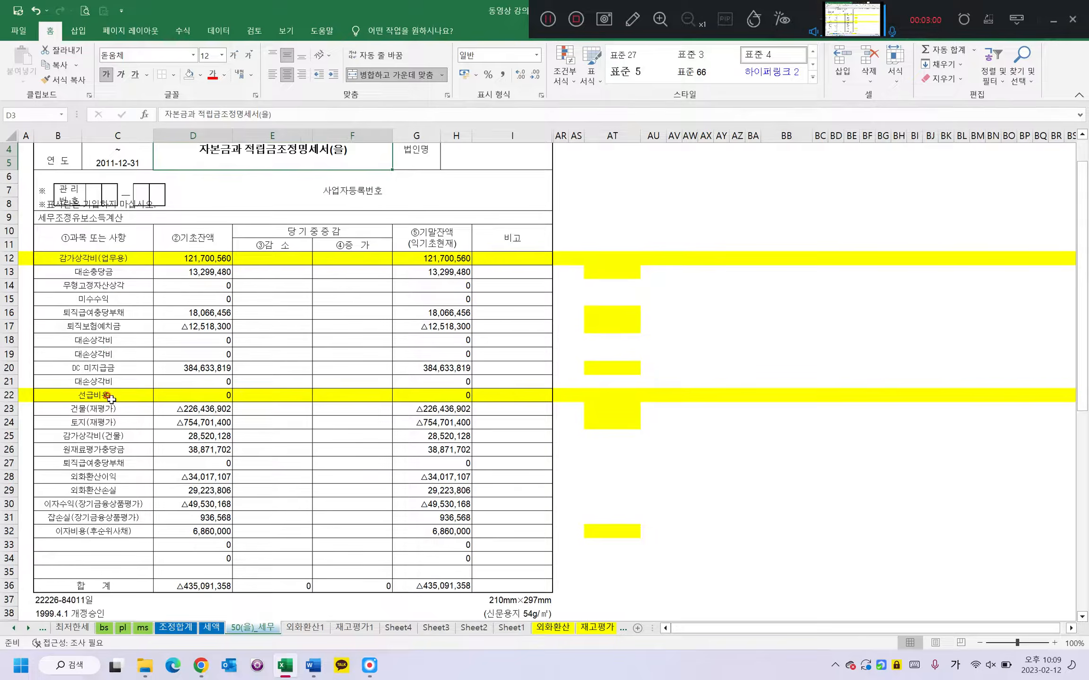
left_click_drag(100, 477, 201, 491)
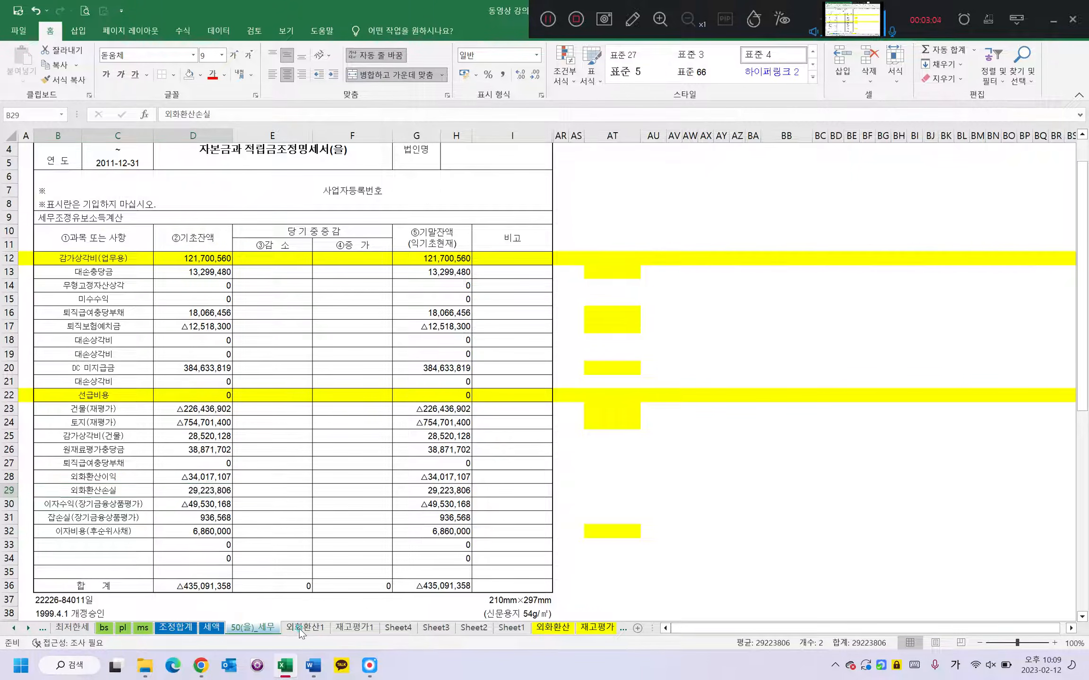
left_click(305, 627)
left_click(118, 391)
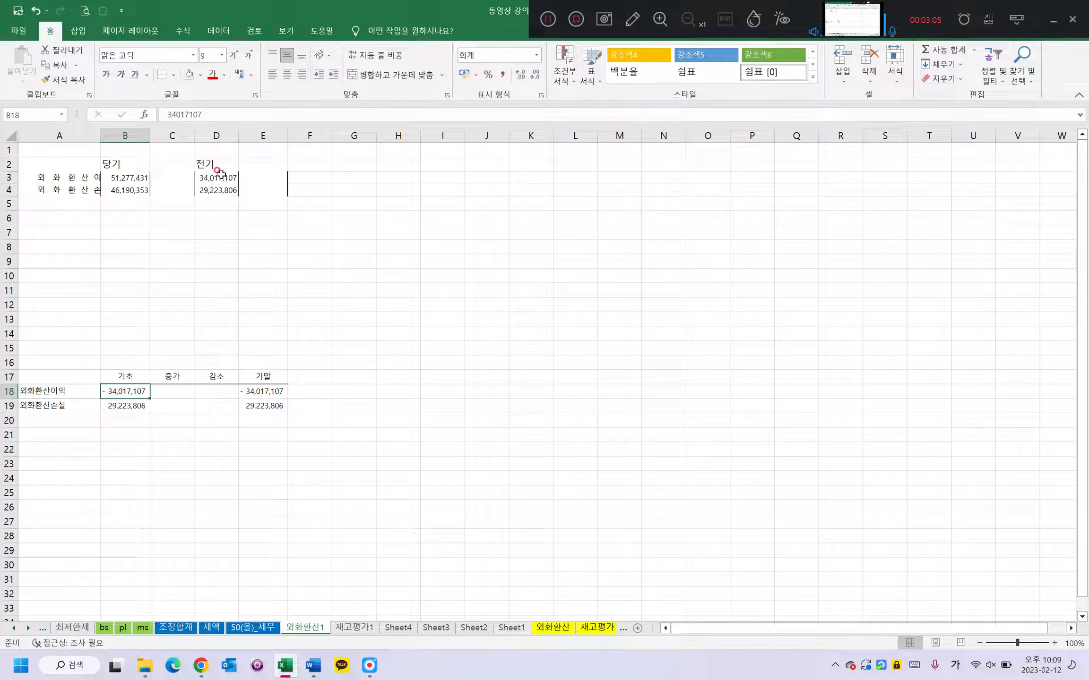
left_click(218, 178)
left_click(114, 396)
left_click(118, 404)
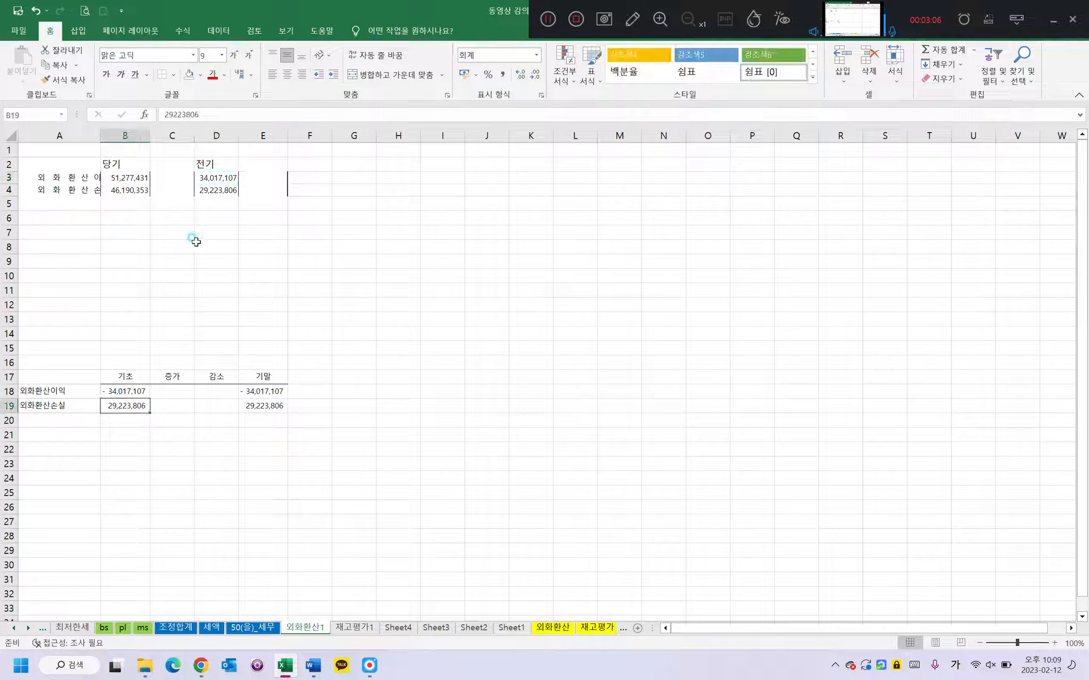
left_click(220, 190)
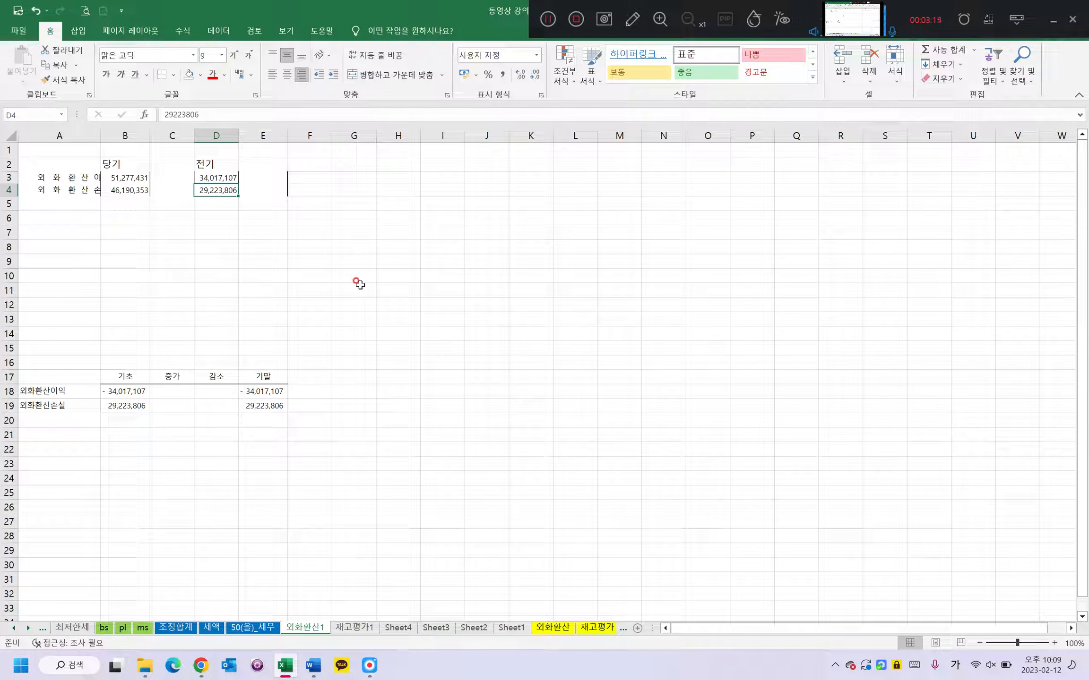
left_click(227, 180)
left_click_drag(227, 180, 227, 191)
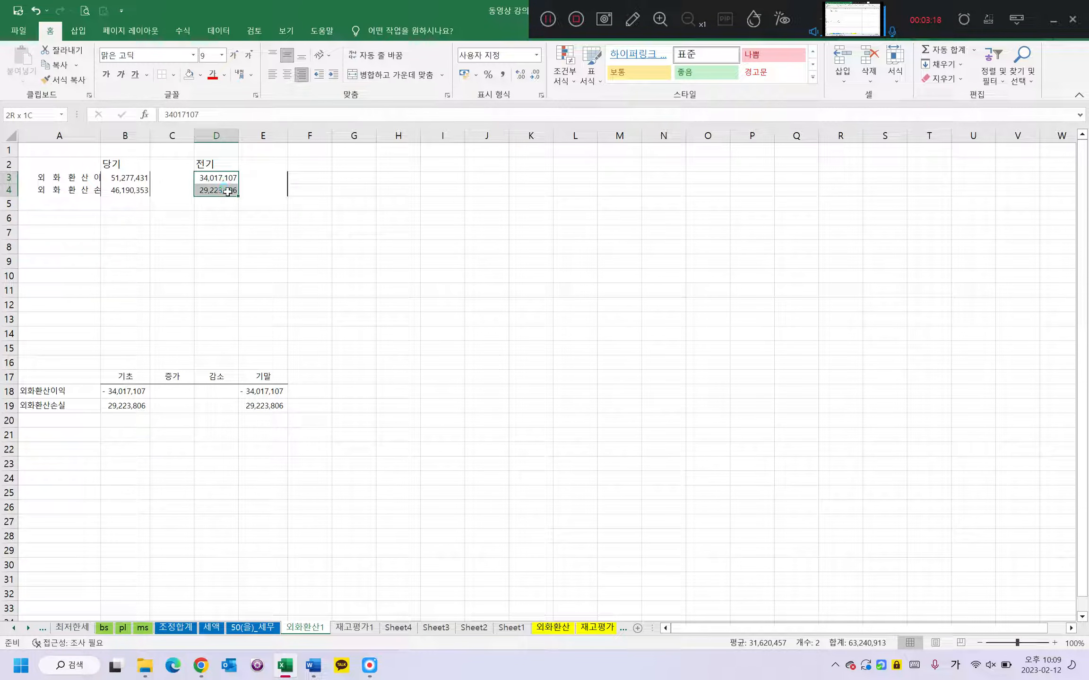
Enter the label 익금불산입 in A7 above the opening-to-closing balance table.
left_click(125, 392)
left_click_drag(125, 391, 125, 406)
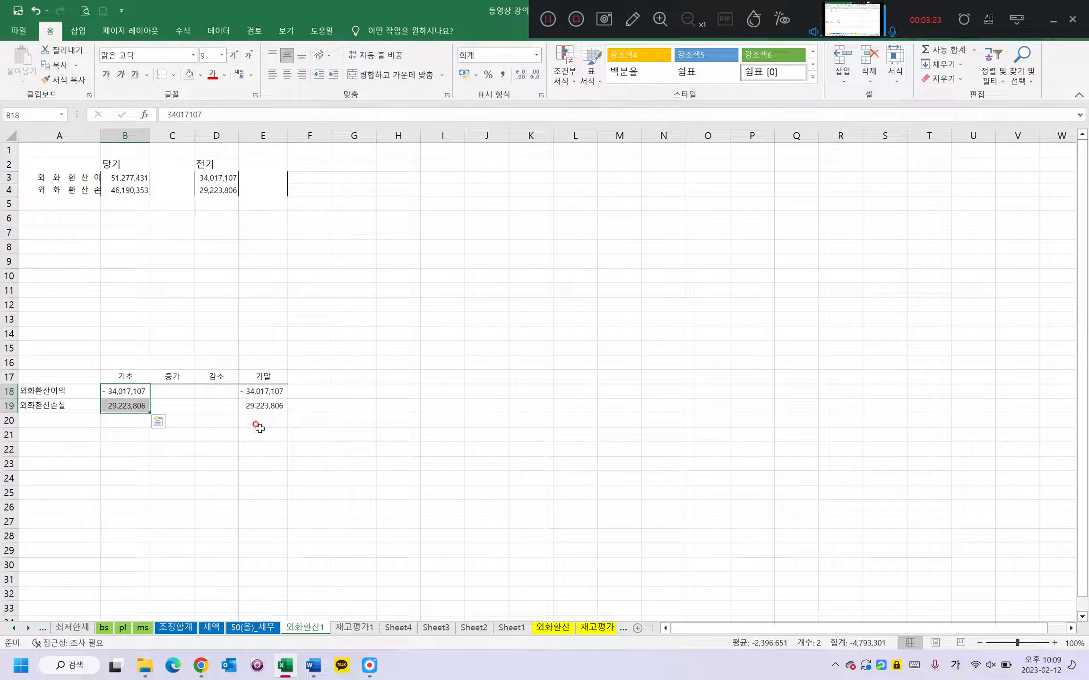
left_click(81, 232)
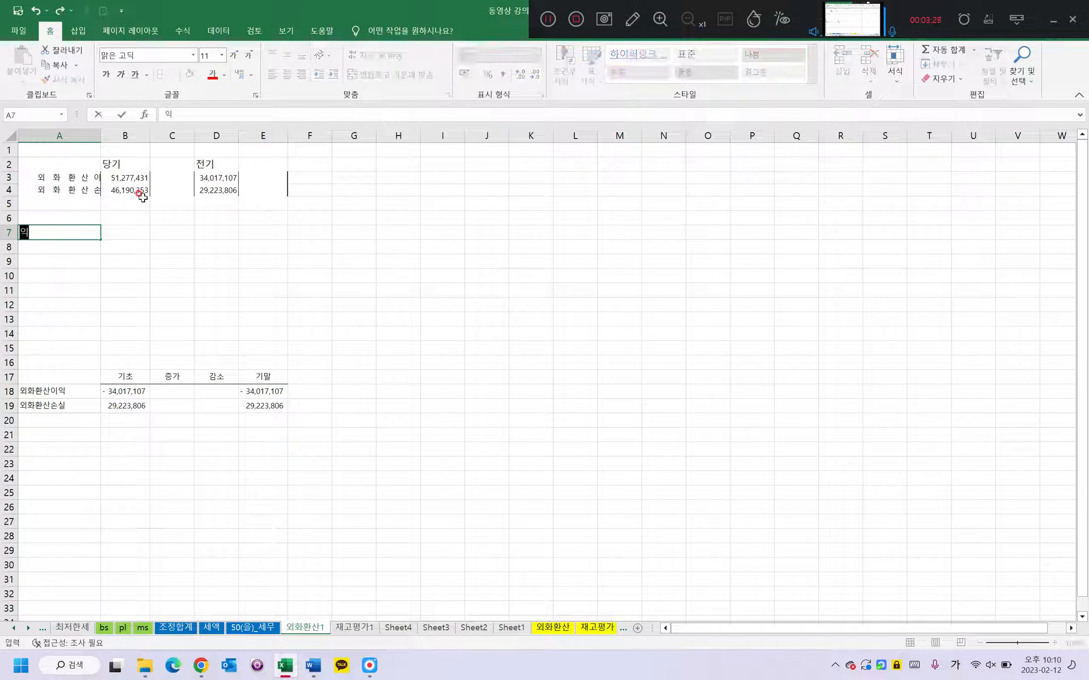
type("익금루")
key("BackSpace")
key("BackSpace")
type("불산입")
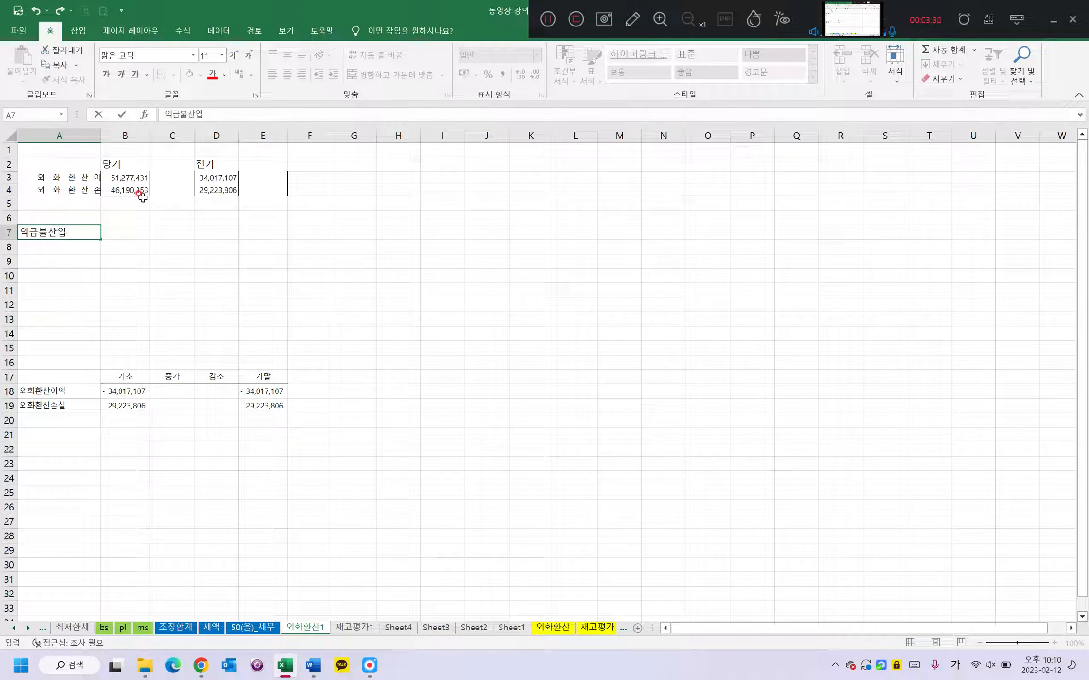
key("Return")
Link B7 to the 당기 외화환산이익 amount in B3.
key("Up")
key("Right")
type("=")
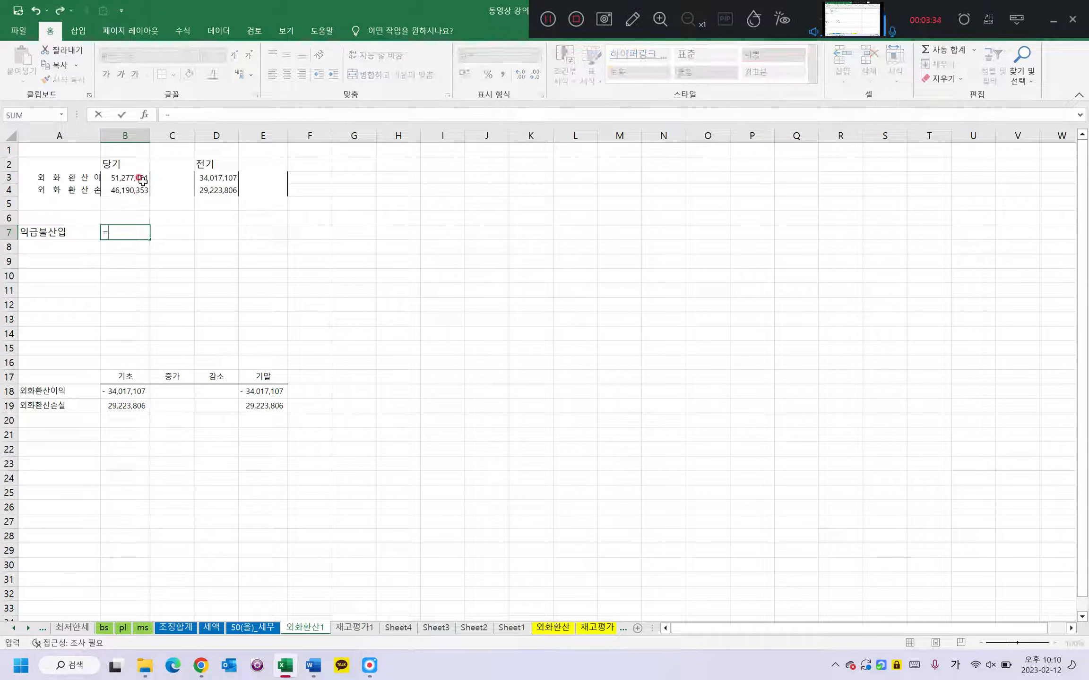
left_click(141, 177)
key("Return")
Label A8 손금불산입 and link B8 to the 당기 외화환산손실 amount in B4.
key("Left")
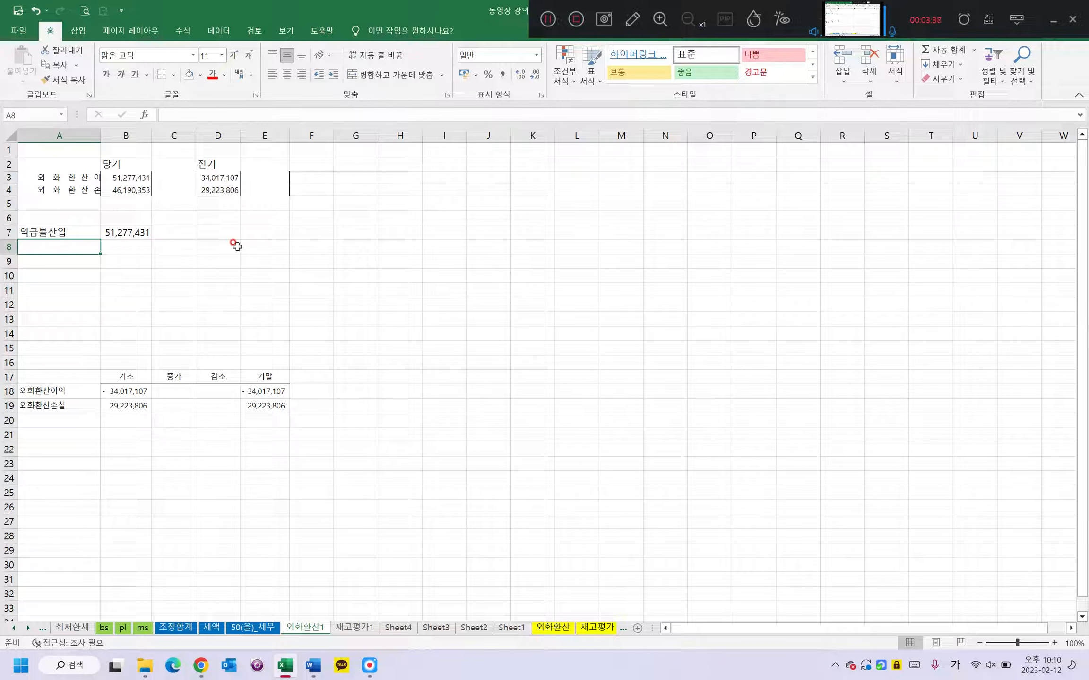
type("손금부")
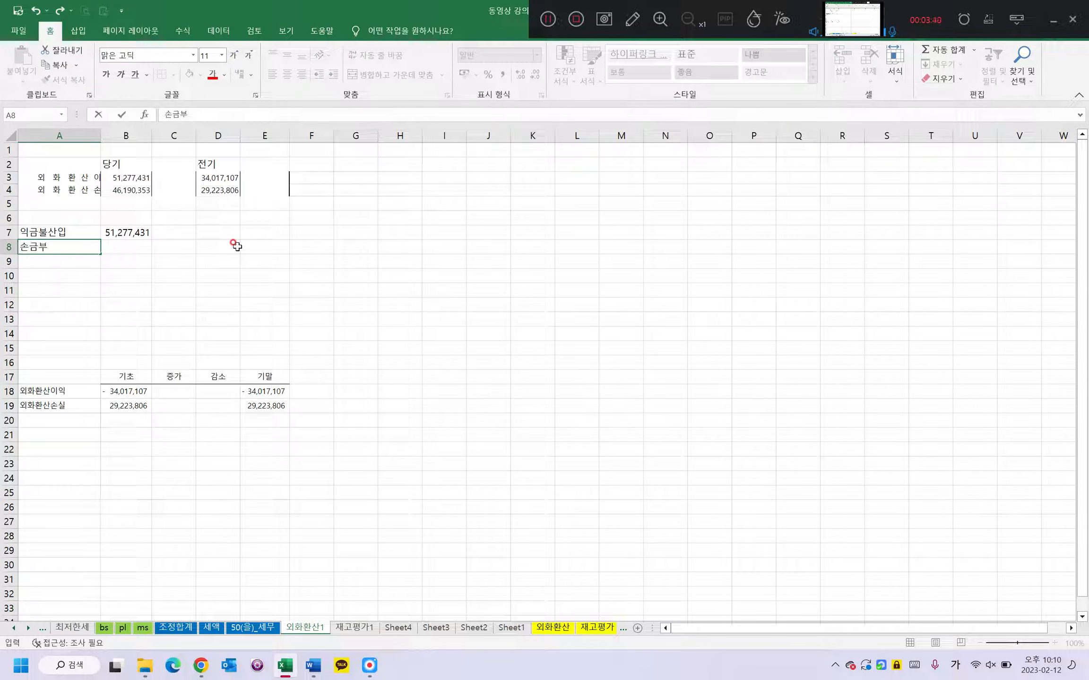
type("불산입")
key("Right")
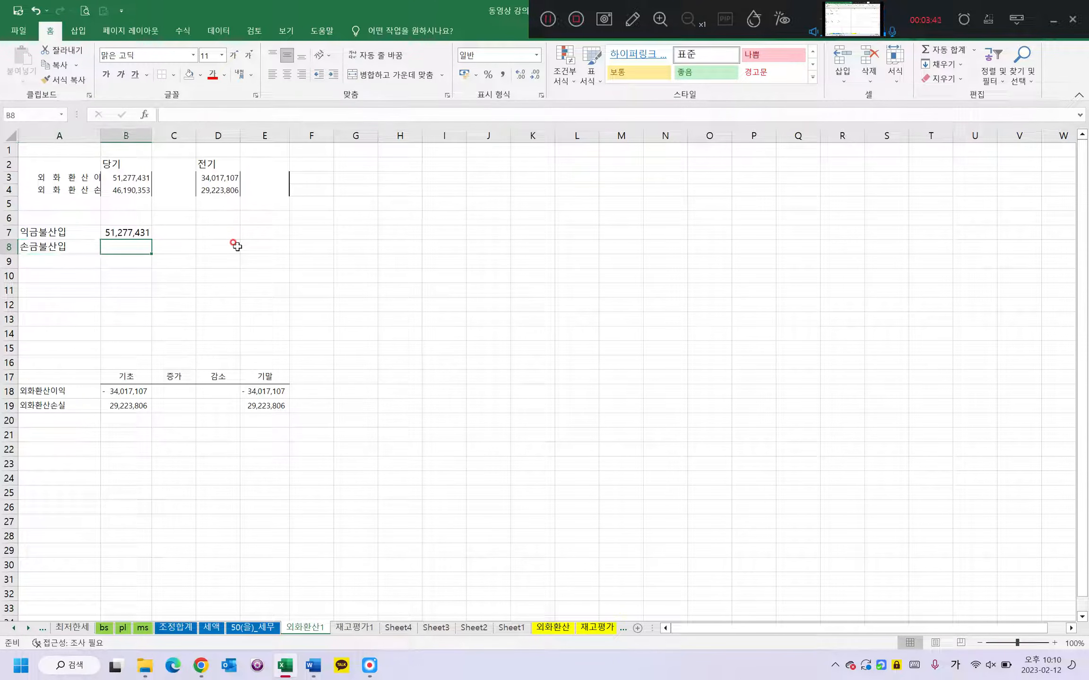
type("=")
left_click(142, 190)
key("Return")
Enter 유보 in C7 and copy it to C8 as the disposition of both 당기 adjustments.
left_click(191, 231)
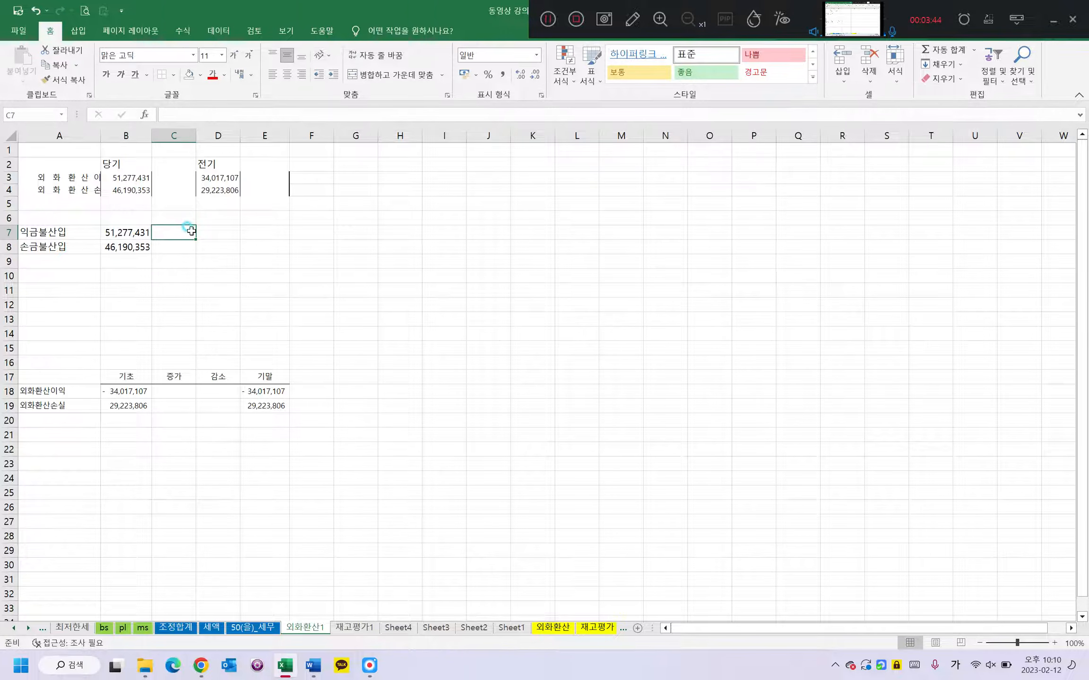
type("유보")
key("Return")
left_click(189, 236)
key("ctrl+c")
left_click(188, 245)
key("ctrl+v")
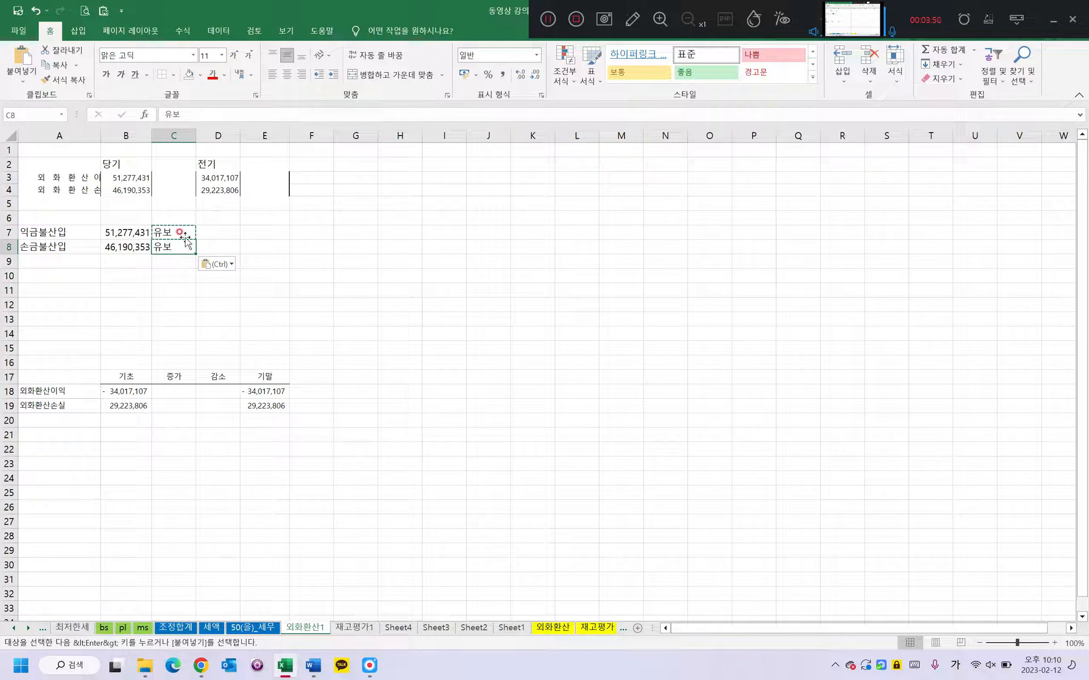
Enter the label 익금산입 in A10 for reversing the 전기 외화환산이익 balance.
left_click(65, 277)
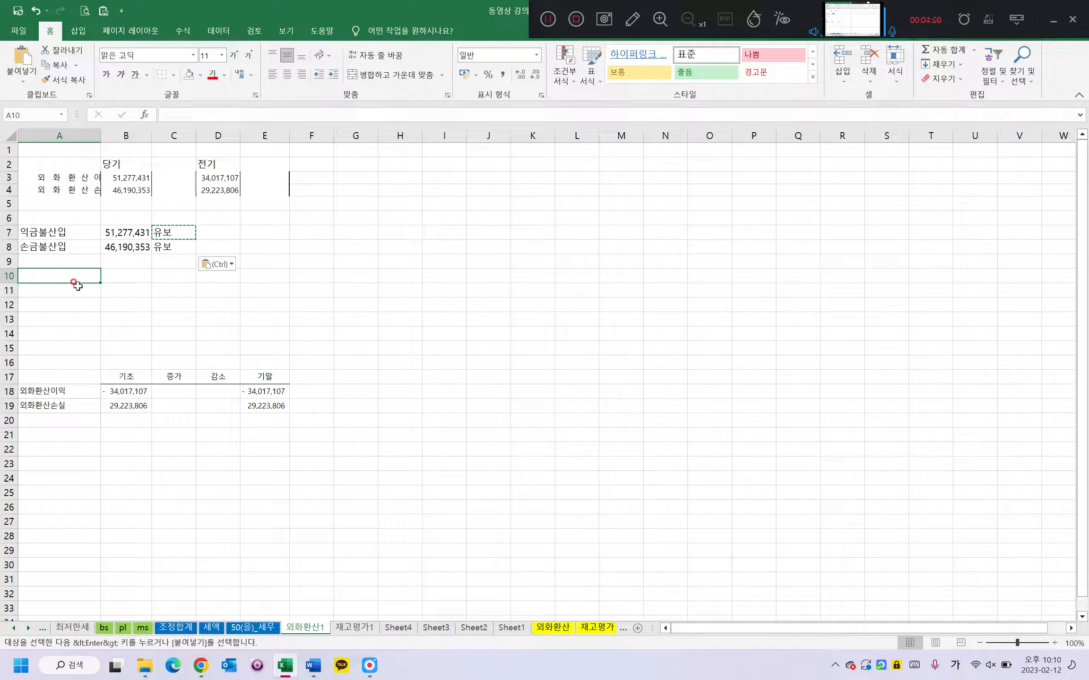
left_click(228, 178)
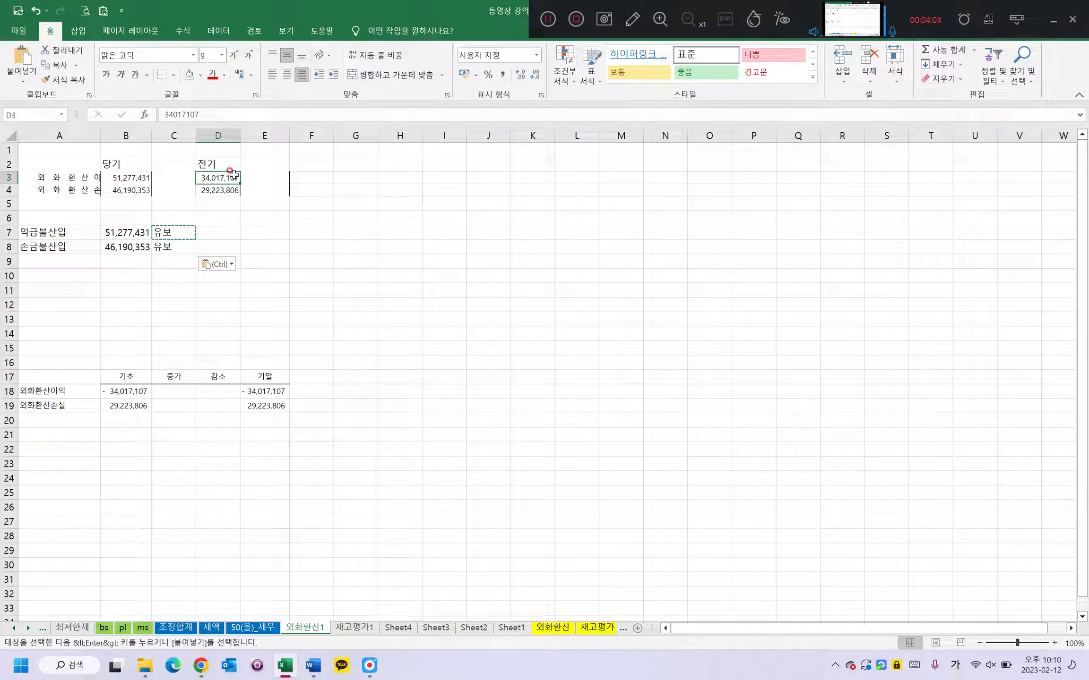
left_click_drag(59, 396, 127, 391)
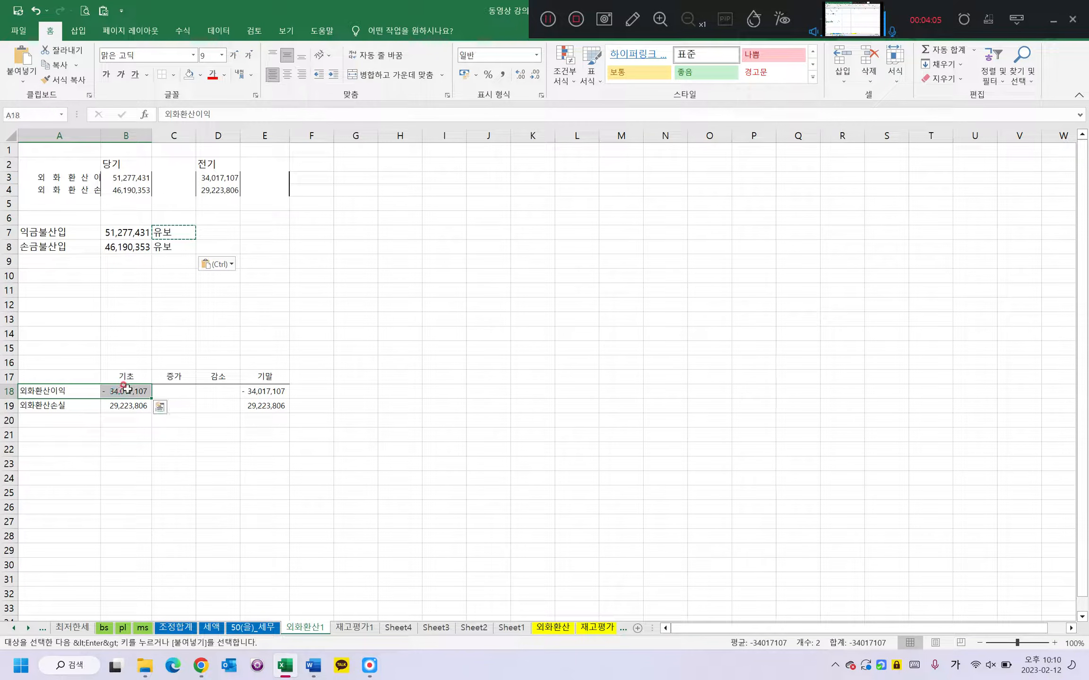
left_click(68, 279)
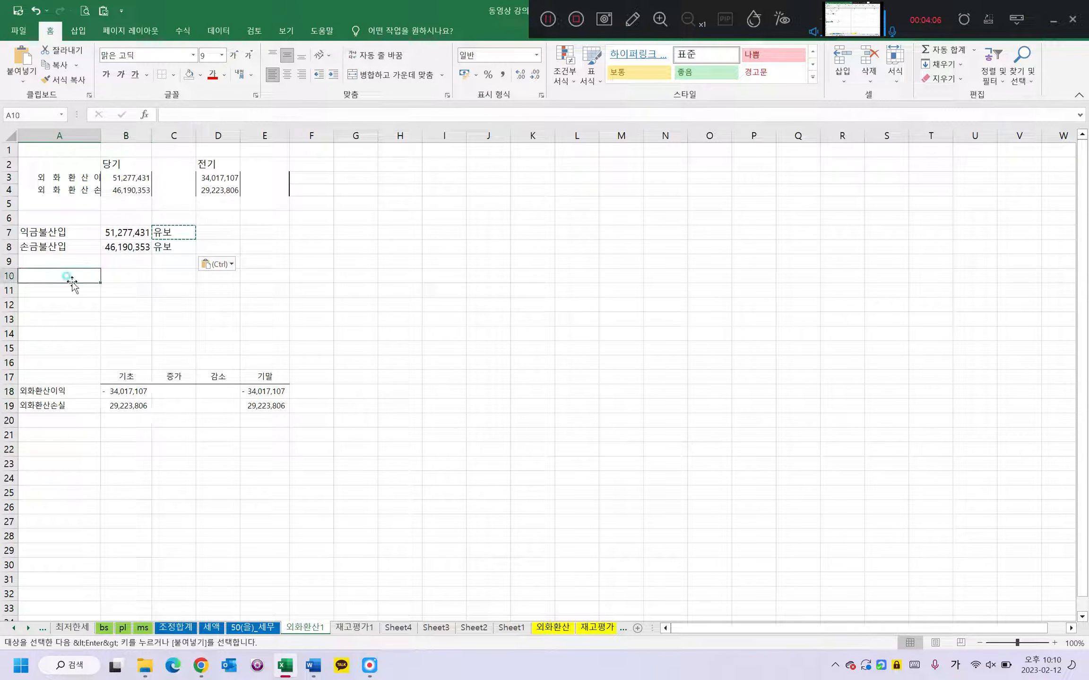
type("익")
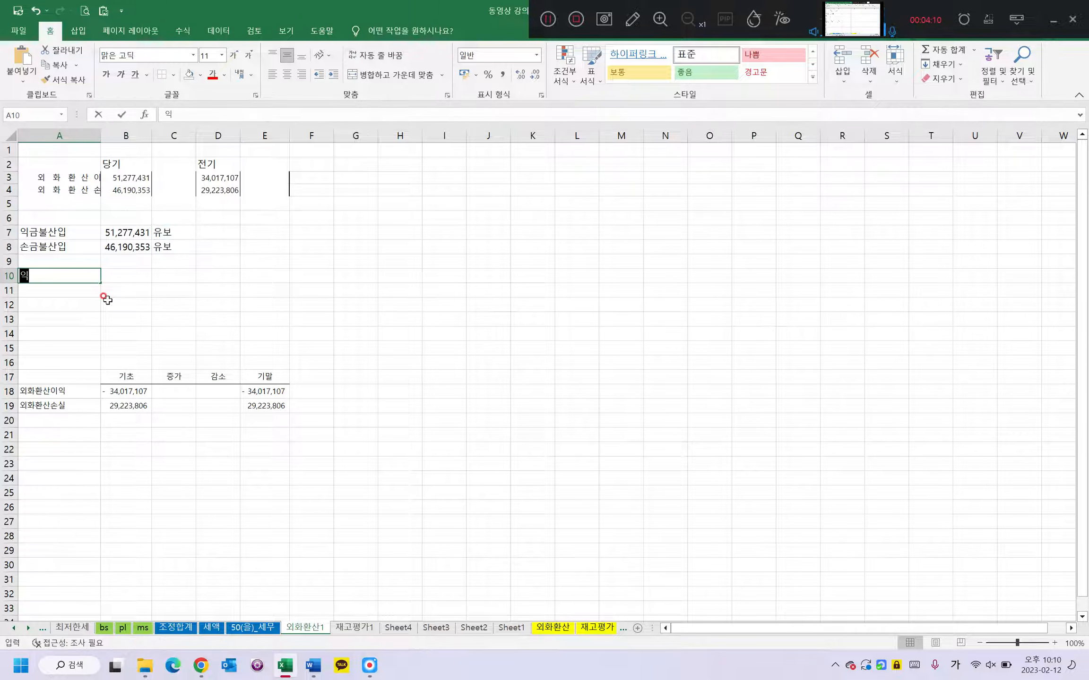
type("금산입")
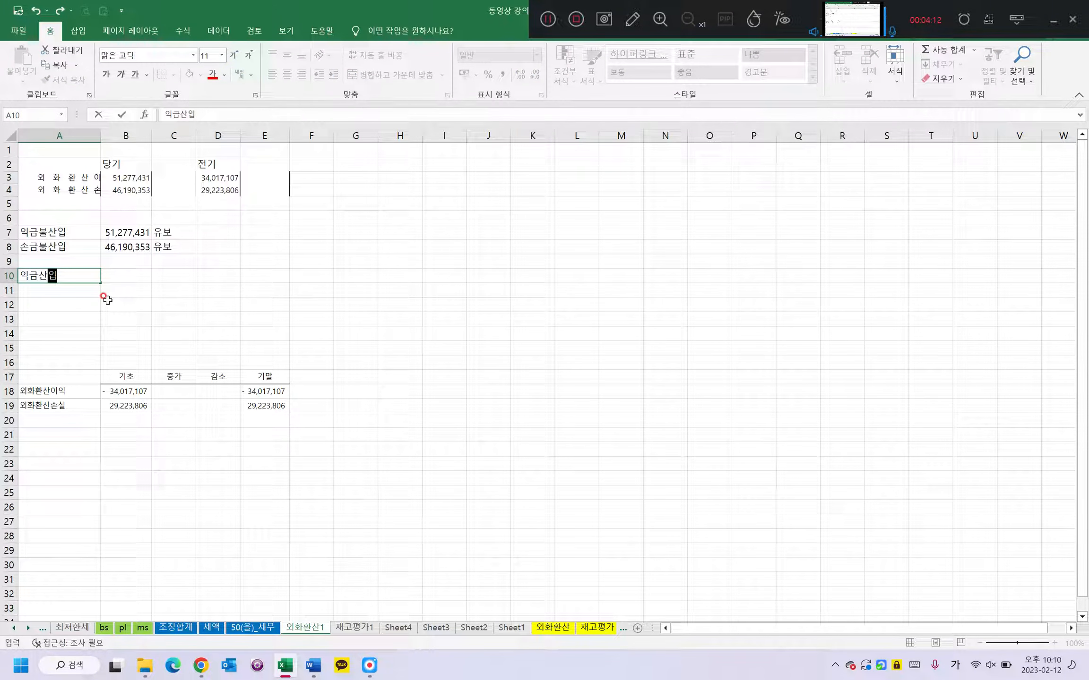
key("Return")
Set B10 to the negated 기초 외화환산이익 balance in B18 and copy 유보 into C10.
left_click(109, 278)
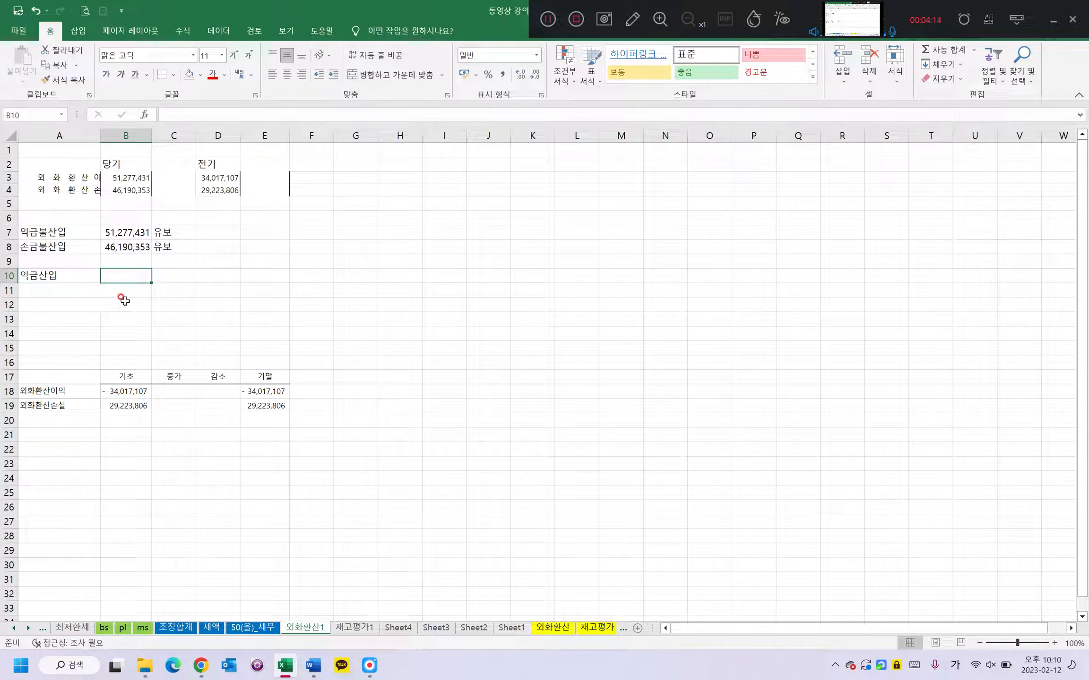
type("-")
left_click(134, 391)
key("Return")
left_click(178, 232)
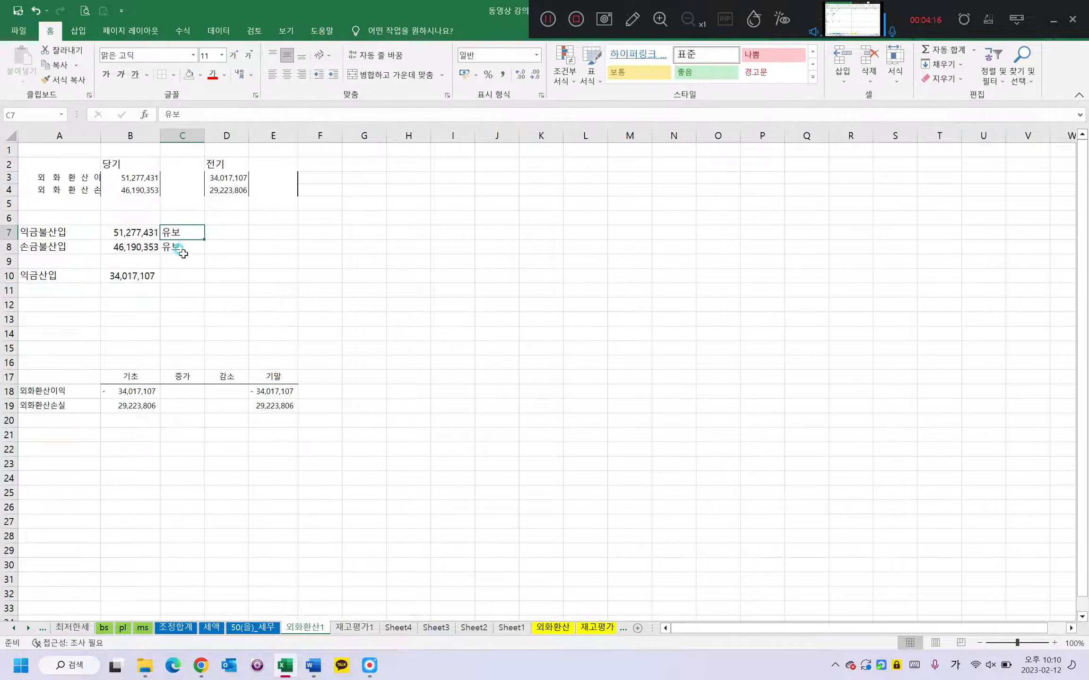
key("ctrl+c")
left_click(174, 278)
key("ctrl+v")
Enter the label 손금산입 in A11 for reversing the 전기 외화환산손실 balance.
left_click(38, 290)
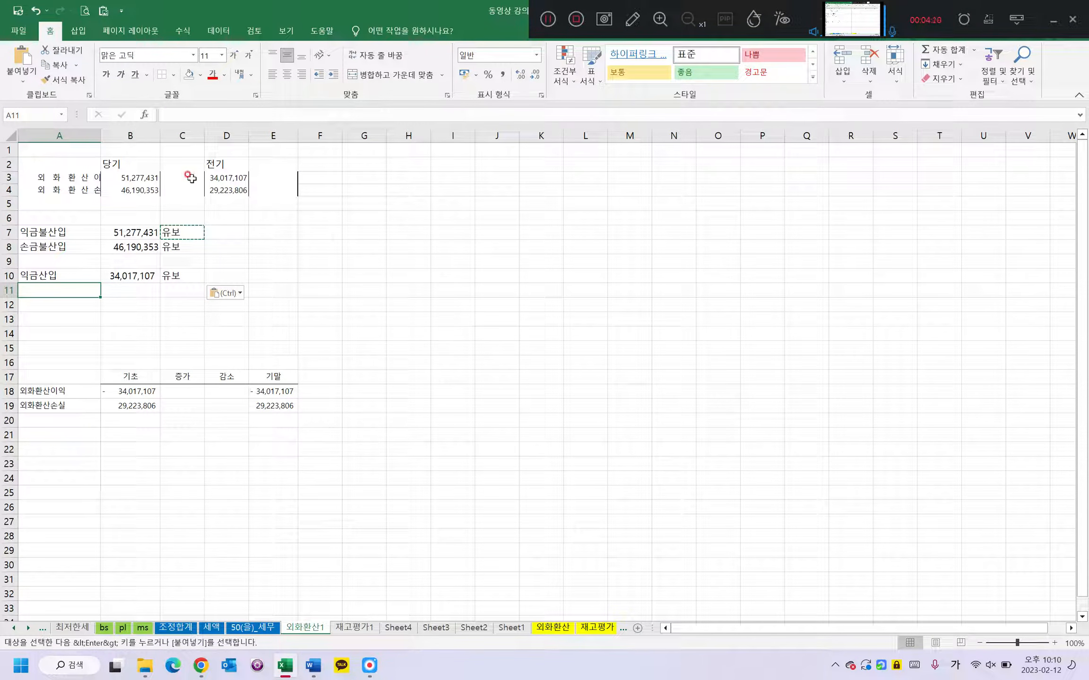
left_click(229, 190)
left_click(132, 410)
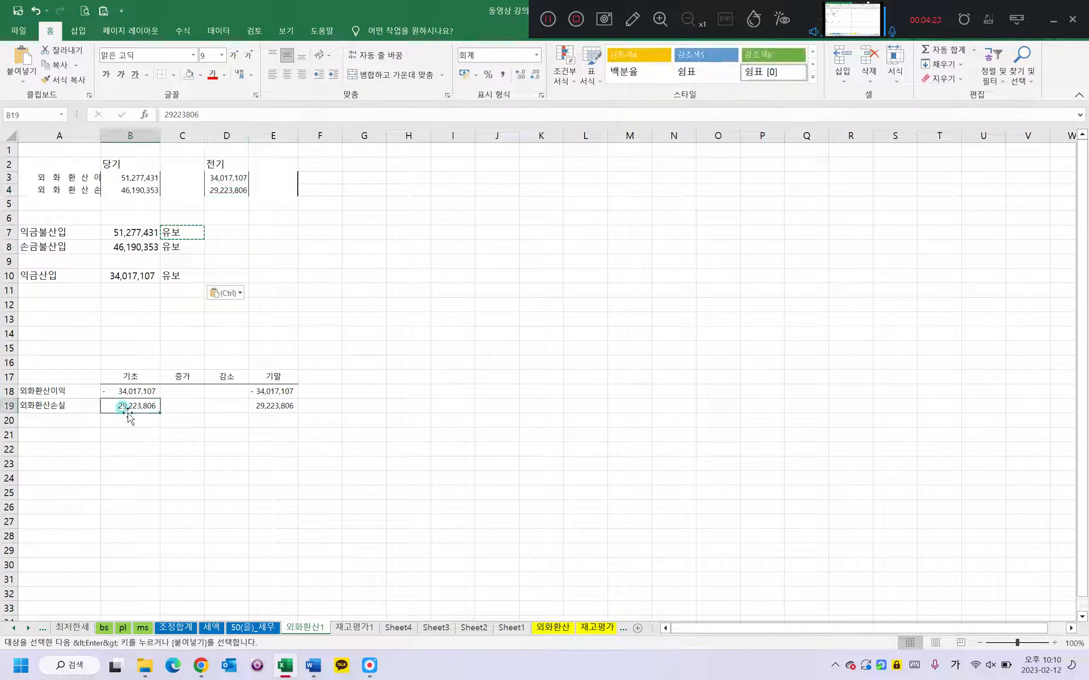
left_click(64, 290)
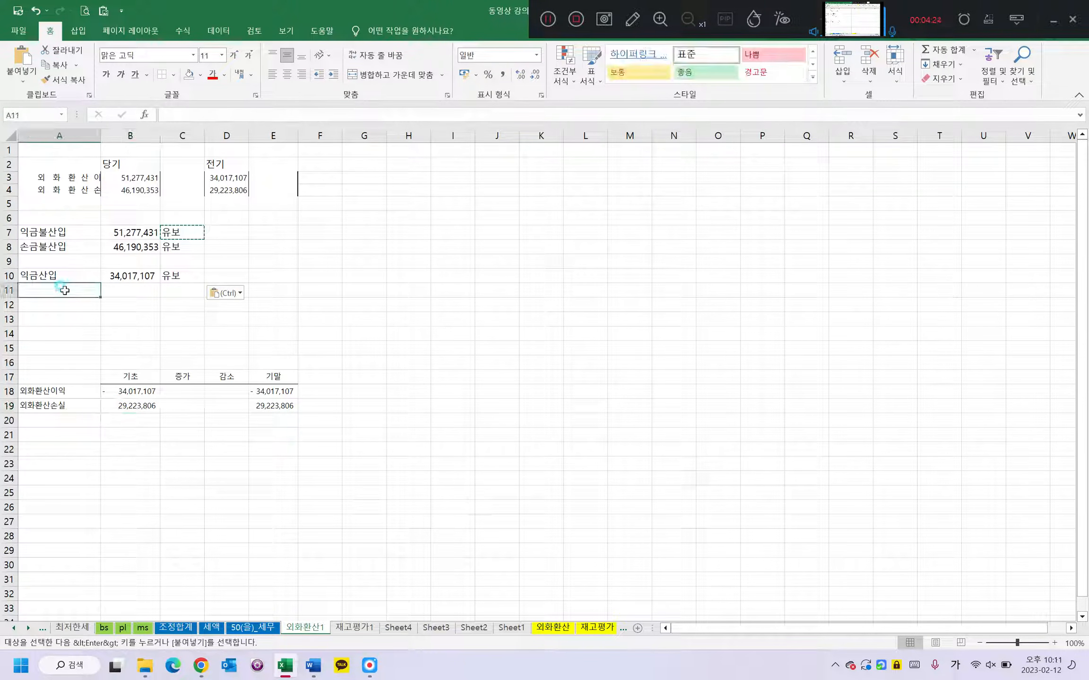
type("손그")
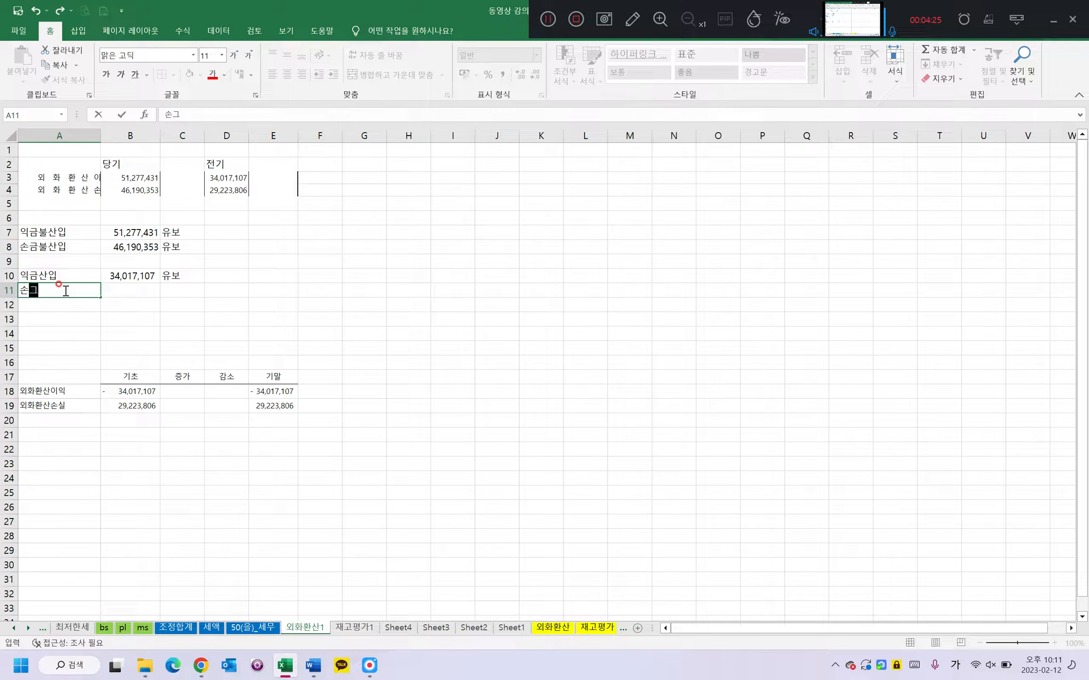
type("ㅅ")
type("산입")
key("Return")
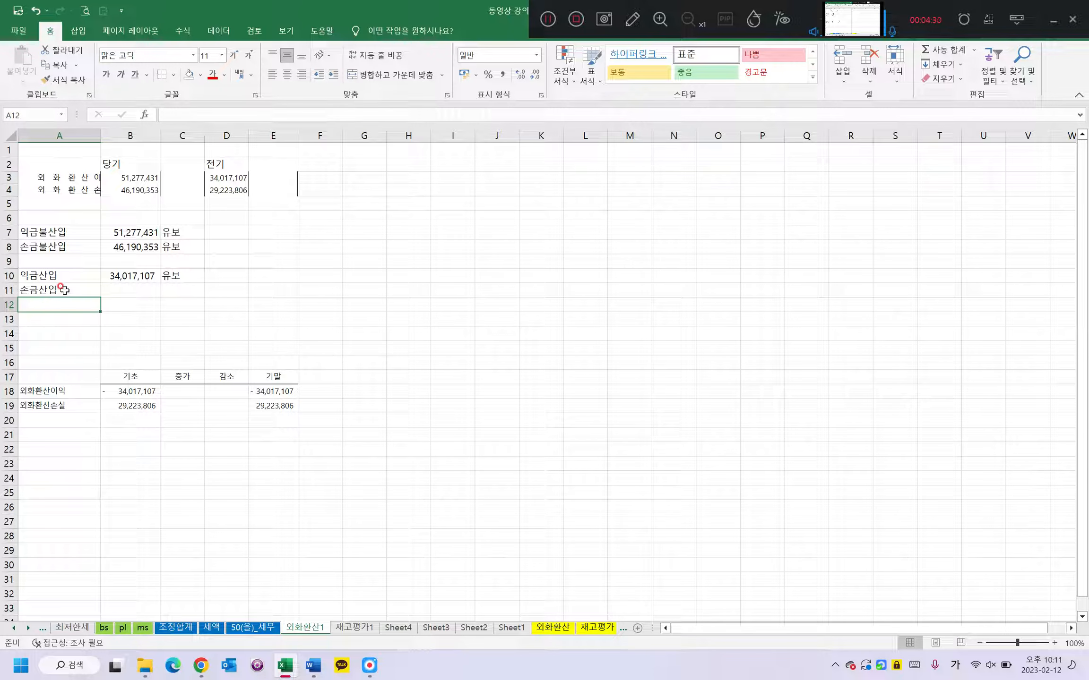
Link B11 to the 기초 외화환산손실 balance in B19 and copy 유보 into C11.
left_click(113, 290)
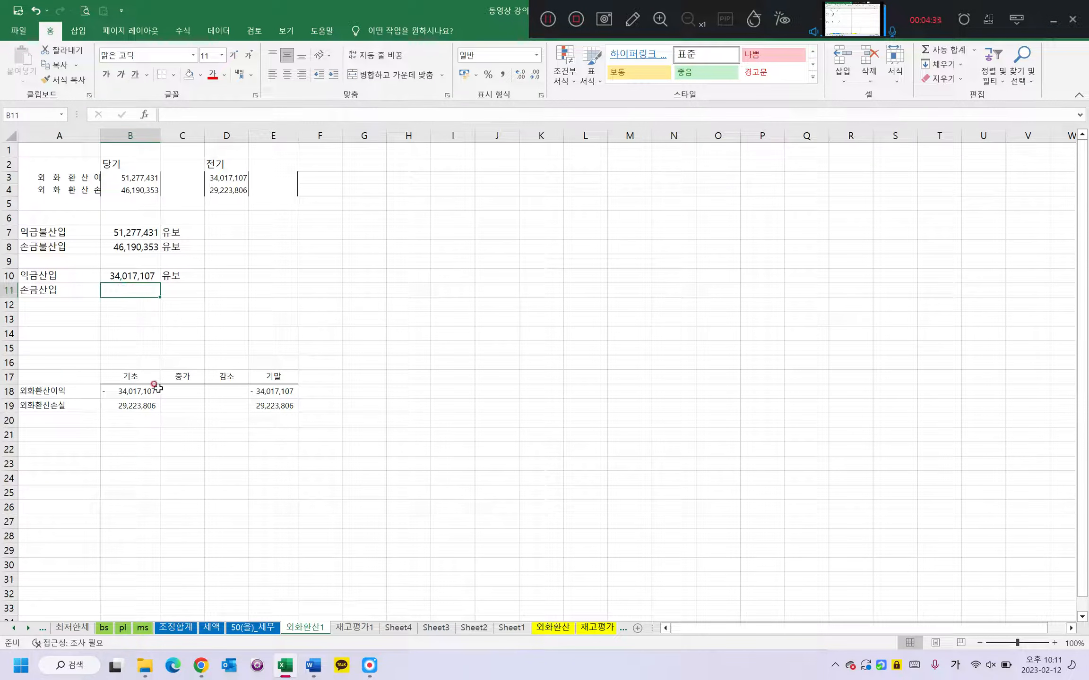
type("=")
left_click(146, 405)
key("Return")
left_click(175, 278)
key("ctrl+c")
left_click(186, 289)
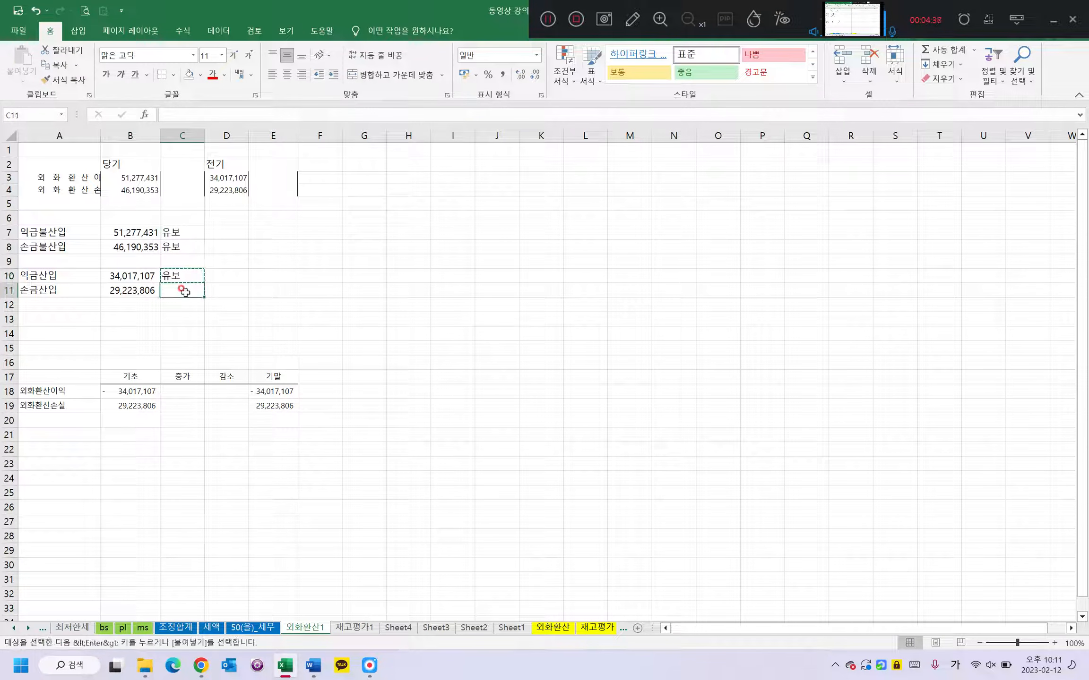
key("ctrl+v")
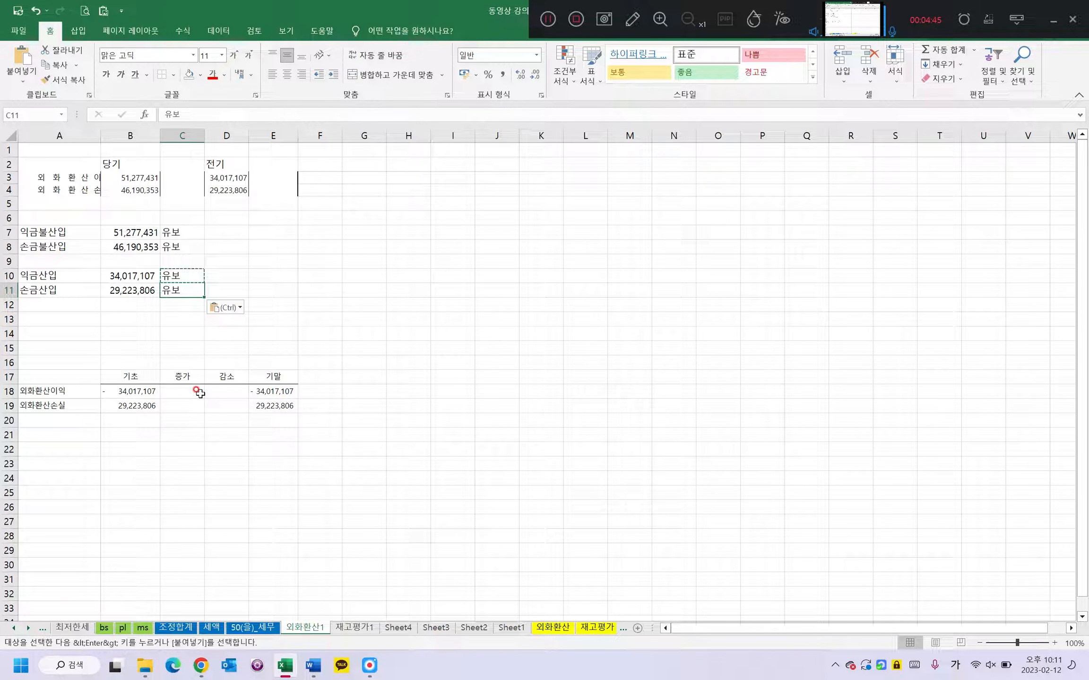
Examine the signs of the 기초 balances in B18:B19 and the 외화환산손실 row across A19:E19.
left_click(126, 391)
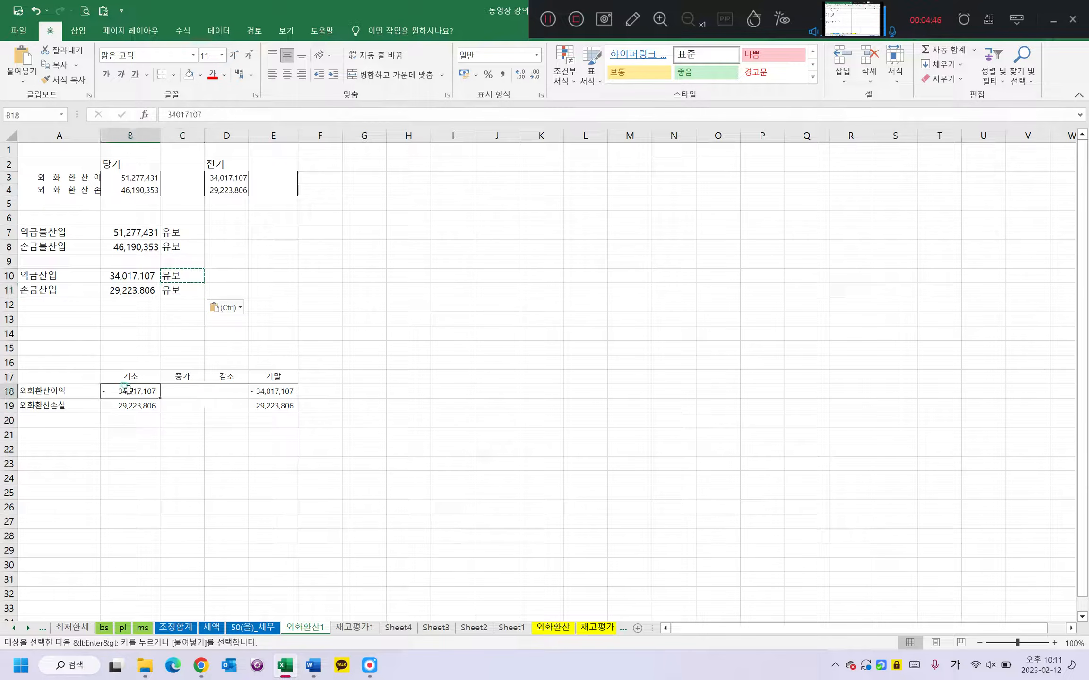
left_click(127, 404)
left_click(129, 390)
left_click(137, 405)
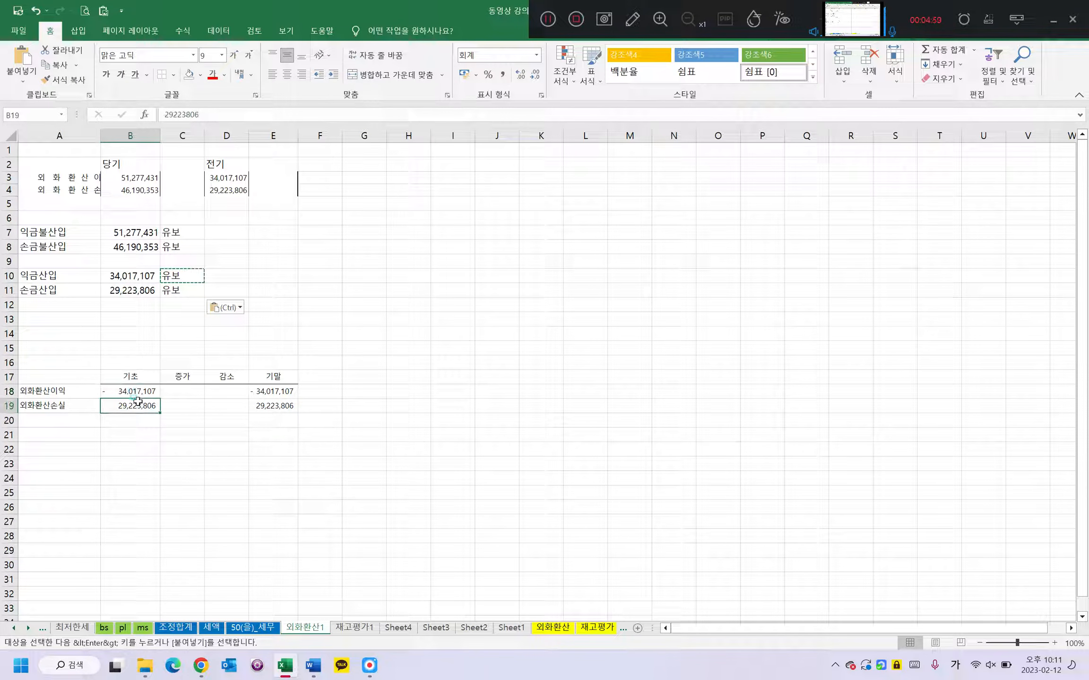
left_click(137, 391)
left_click(138, 404)
left_click(140, 416)
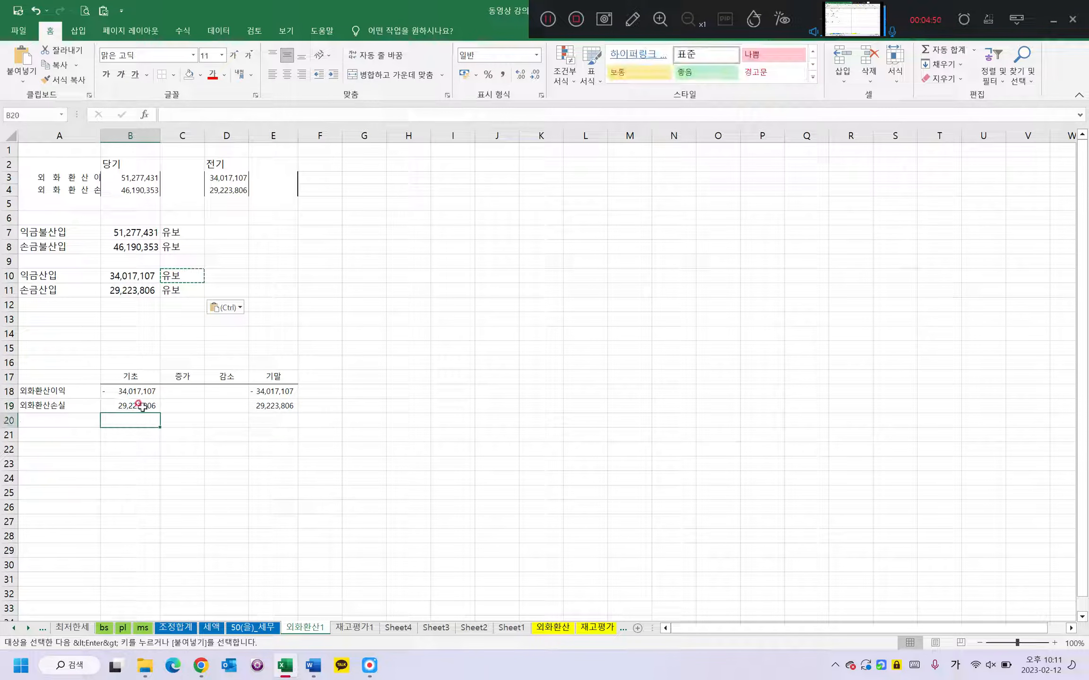
left_click(141, 407)
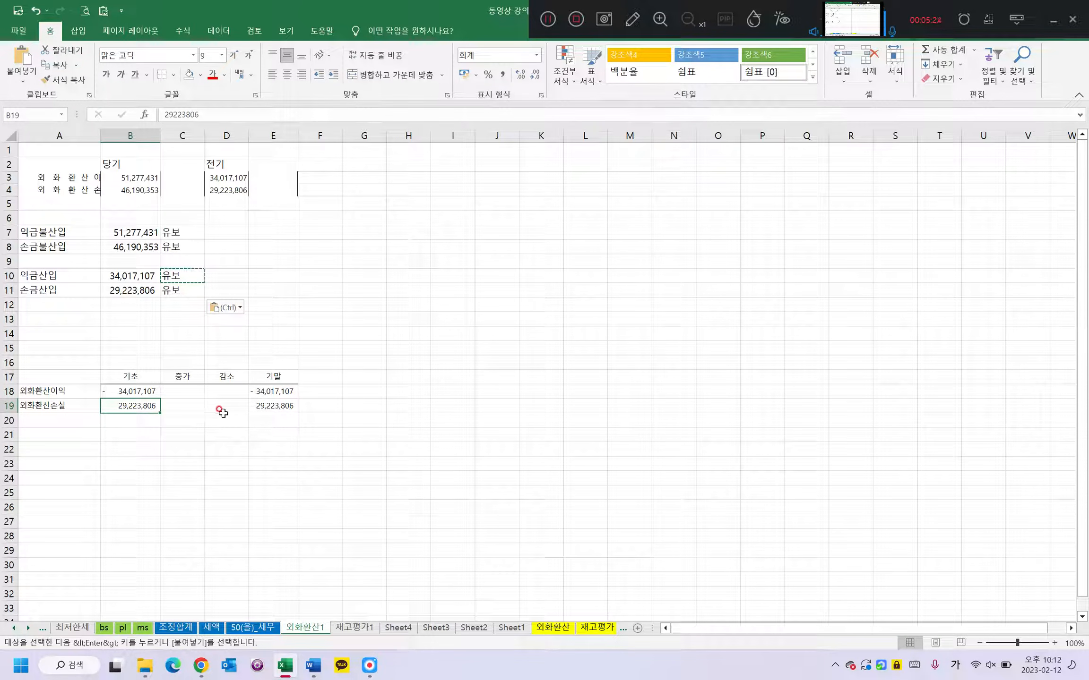
left_click_drag(263, 406, 47, 401)
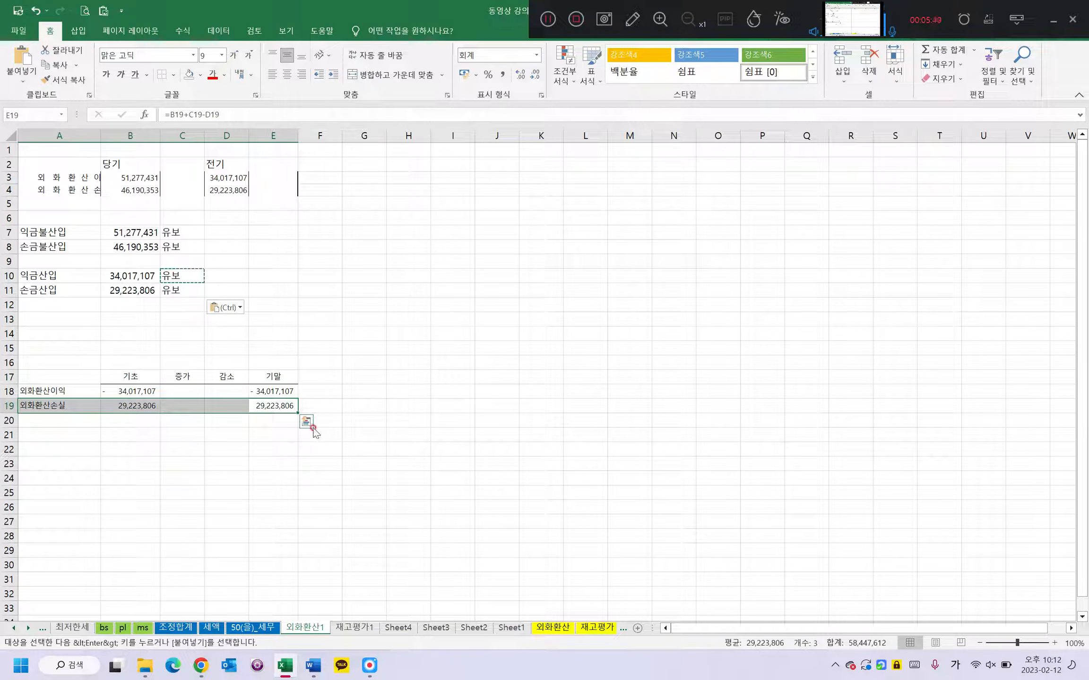
Add the note "손금불산입은 +유보" in F7 beside the adjustment entries.
left_click(320, 235)
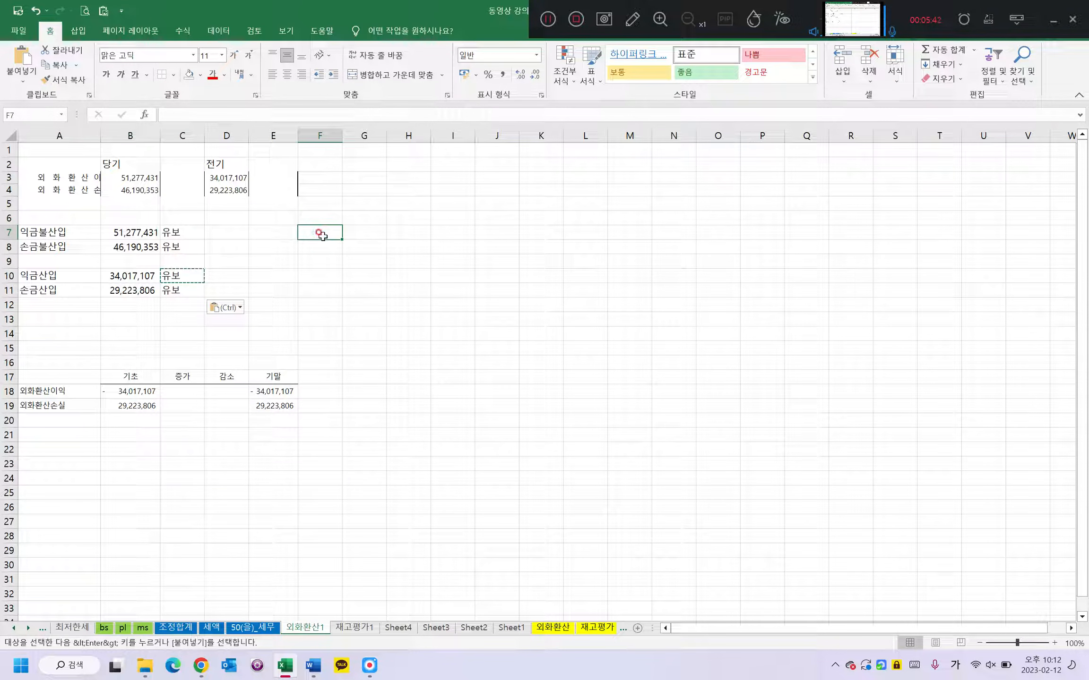
type("손금부")
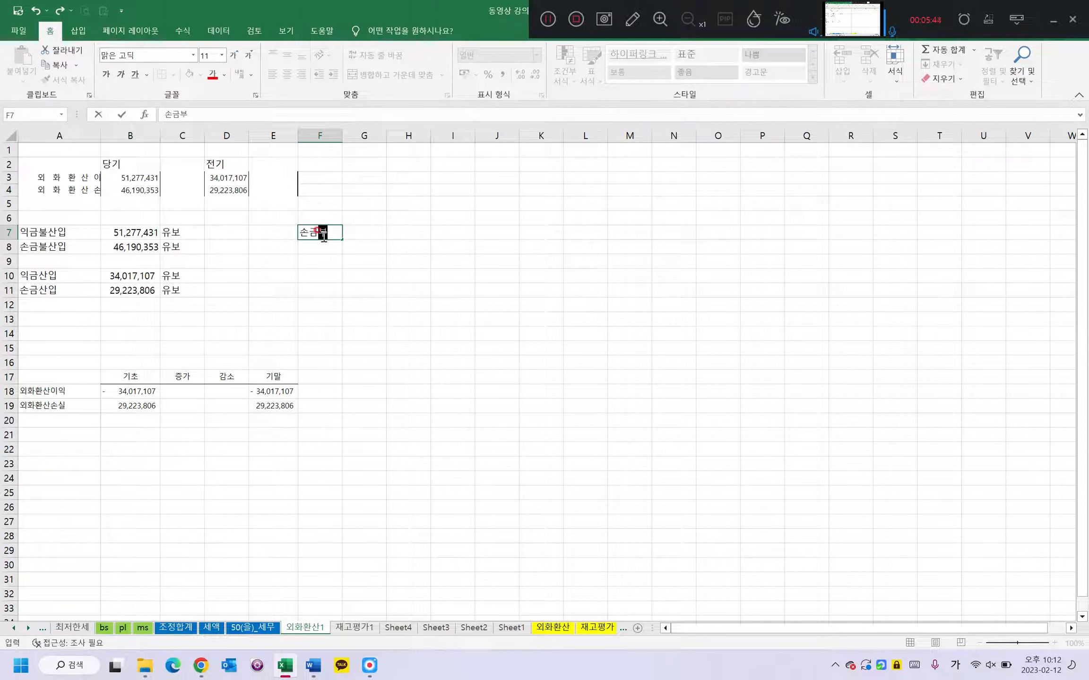
type("산입은 +유보")
key("Return")
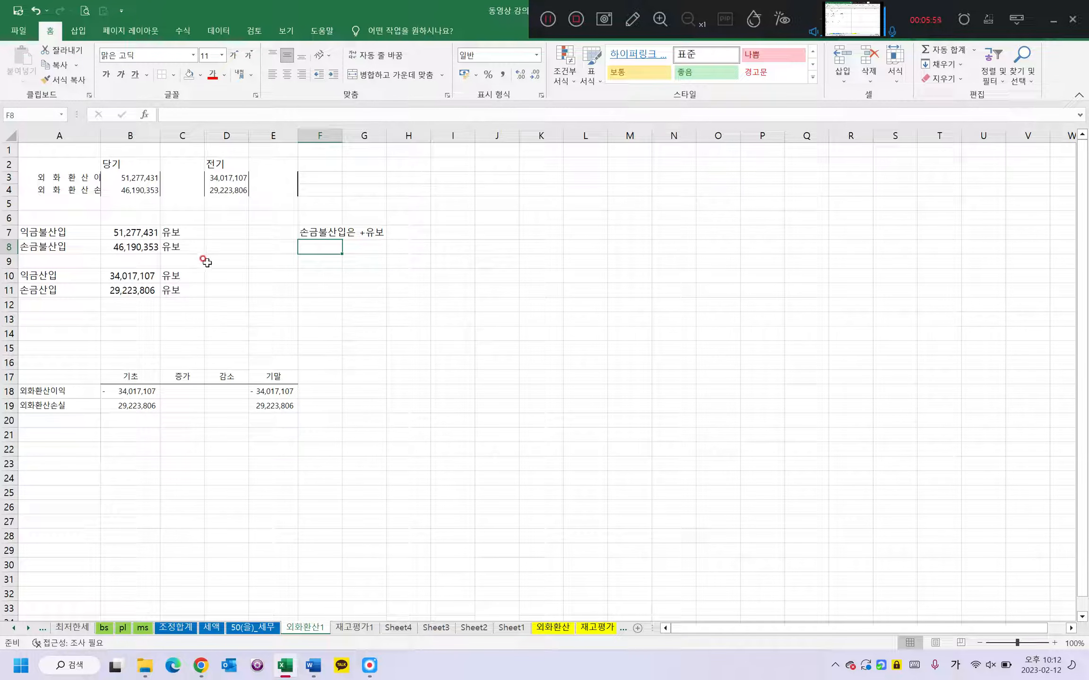
Link the 증가 cell C18 of 외화환산이익 to the negative of the 익금불산입 amount in B7.
left_click_drag(68, 231, 127, 235)
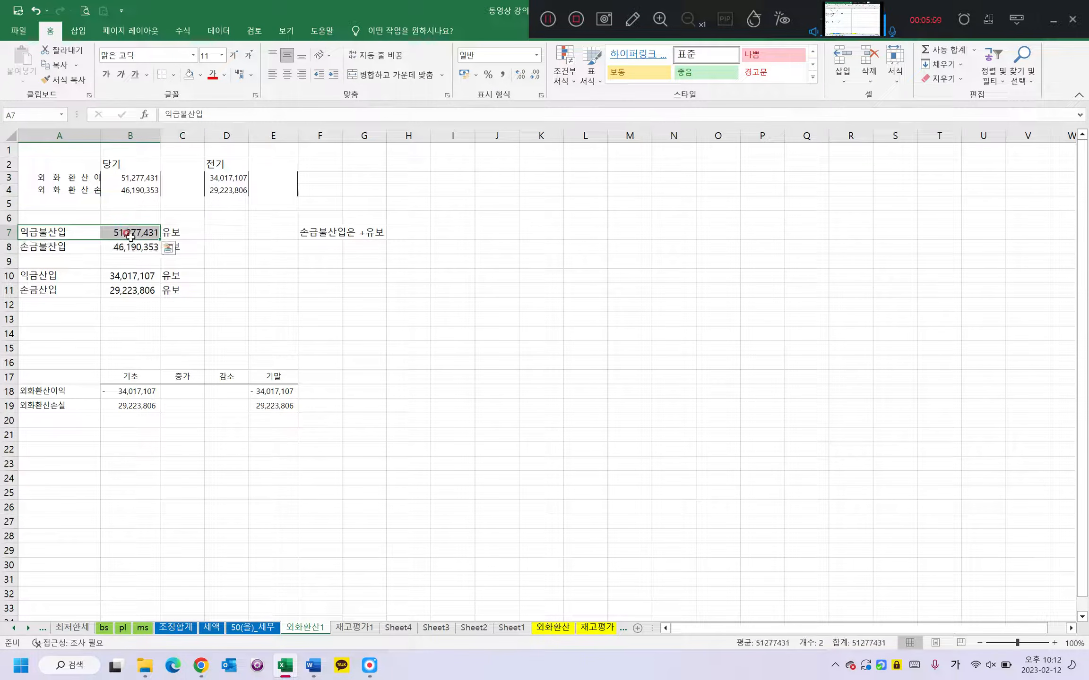
left_click_drag(68, 390, 222, 391)
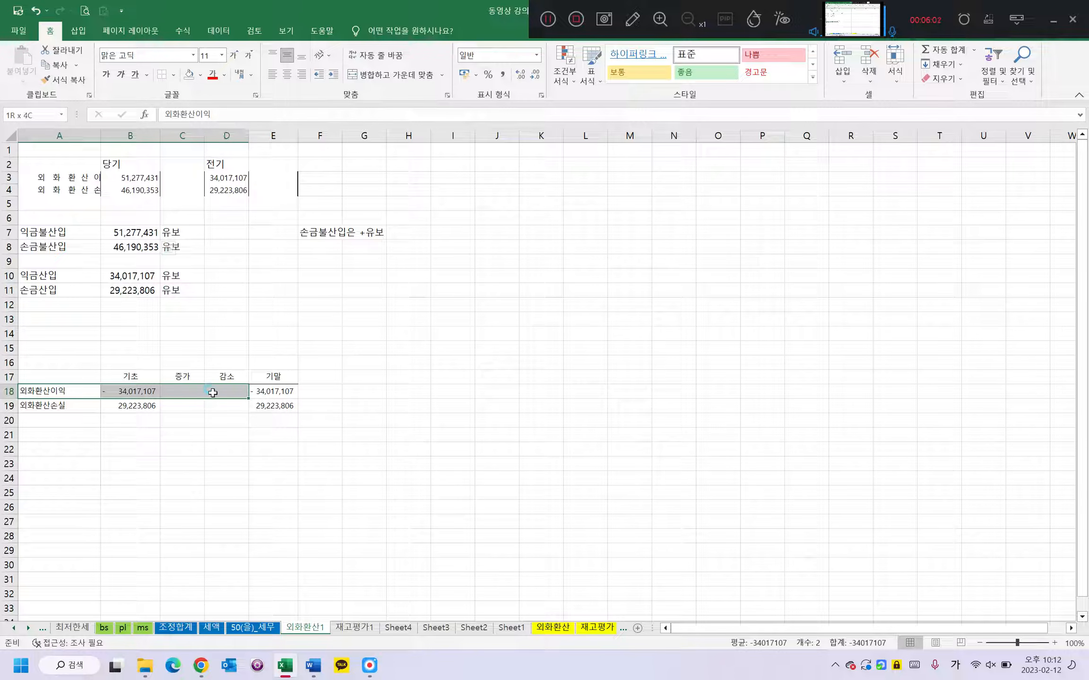
left_click_drag(68, 232, 182, 234)
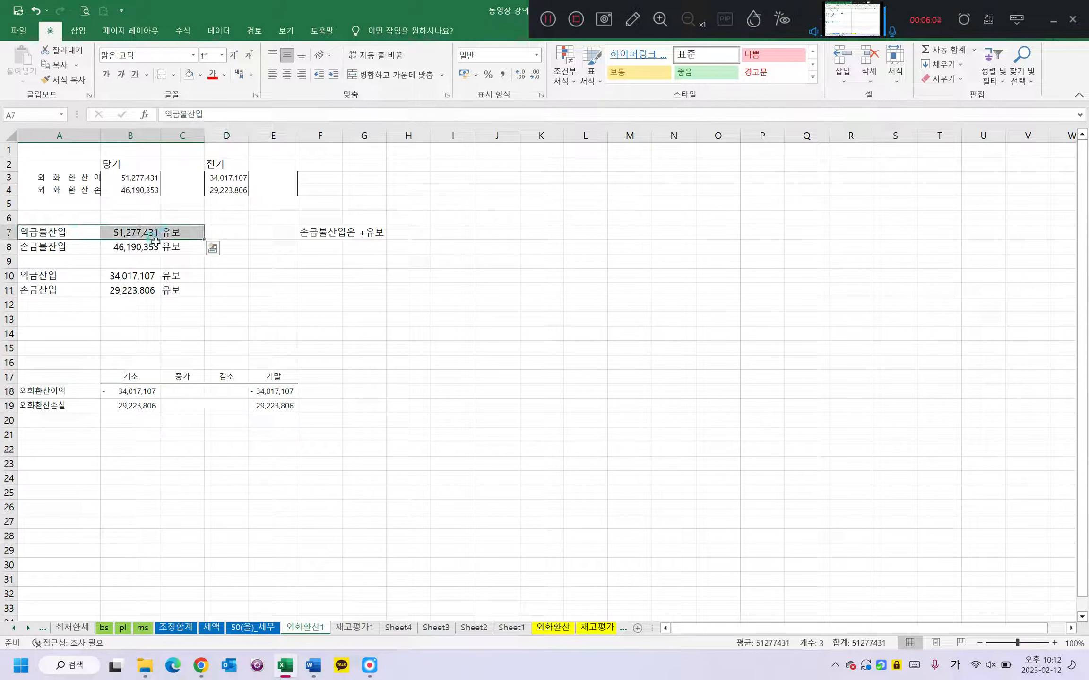
left_click(187, 390)
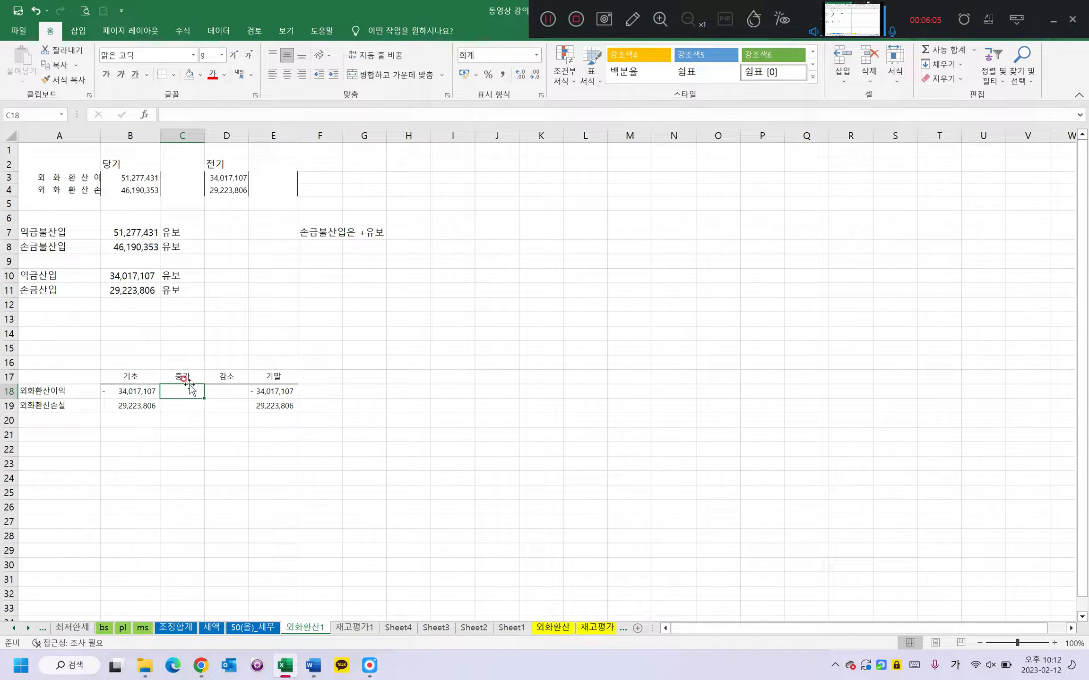
type("-")
left_click(134, 234)
key("Return")
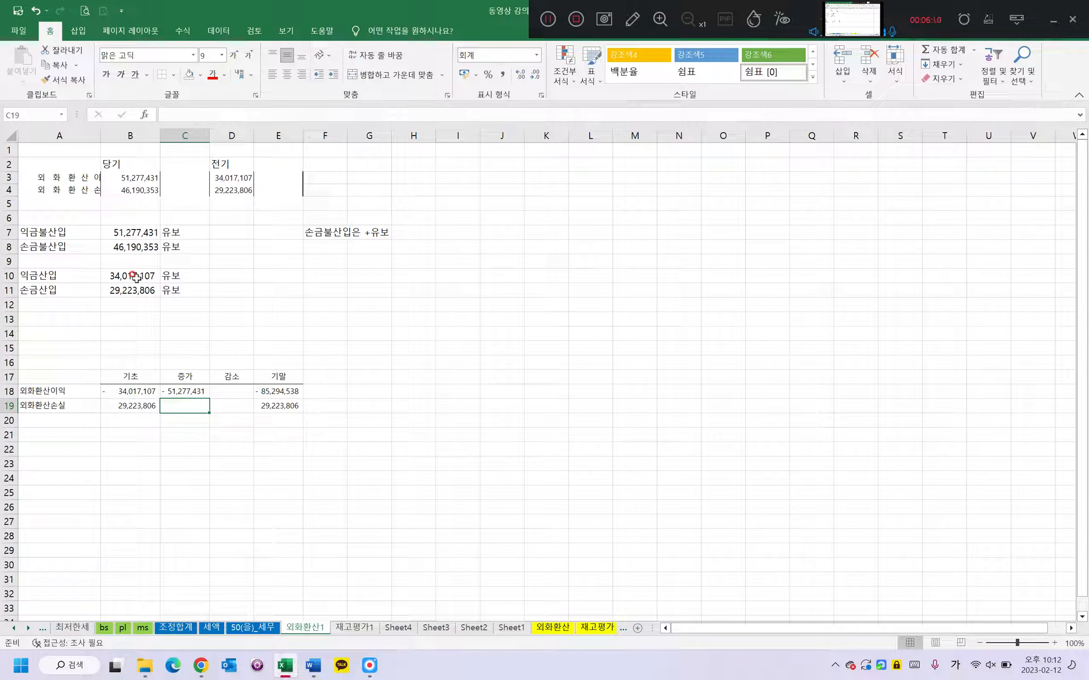
Link the 감소 cell D18 of 외화환산이익 to the negative of the 익금산입 amount in B10.
left_click_drag(61, 277, 184, 277)
left_click_drag(70, 279, 176, 279)
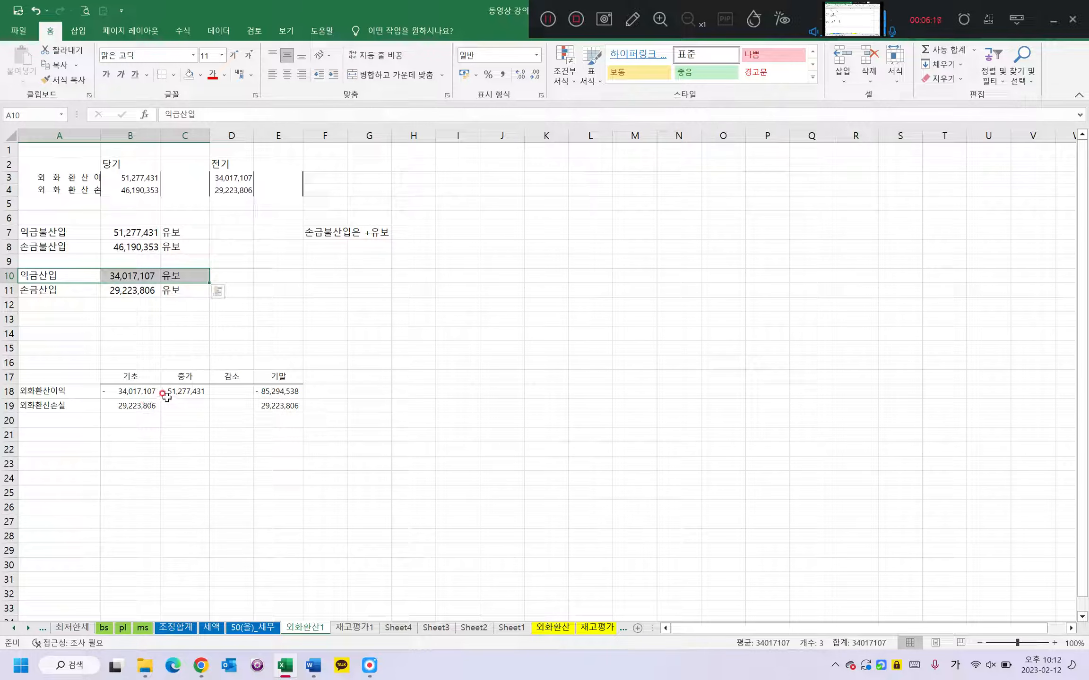
left_click(228, 390)
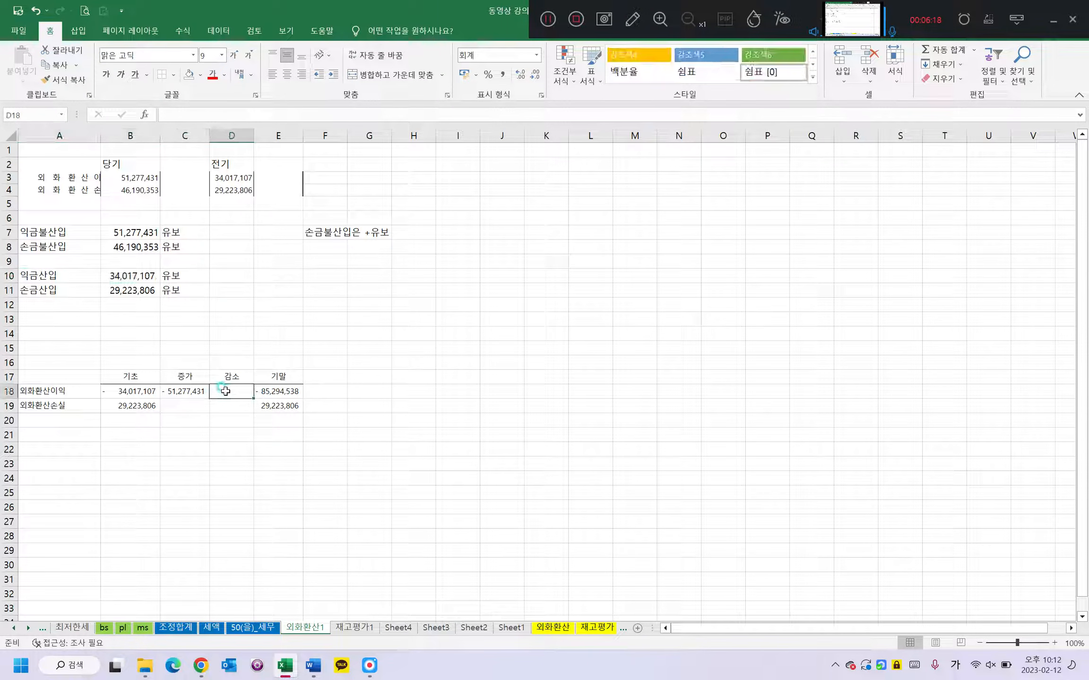
type("-")
left_click(109, 278)
key("Return")
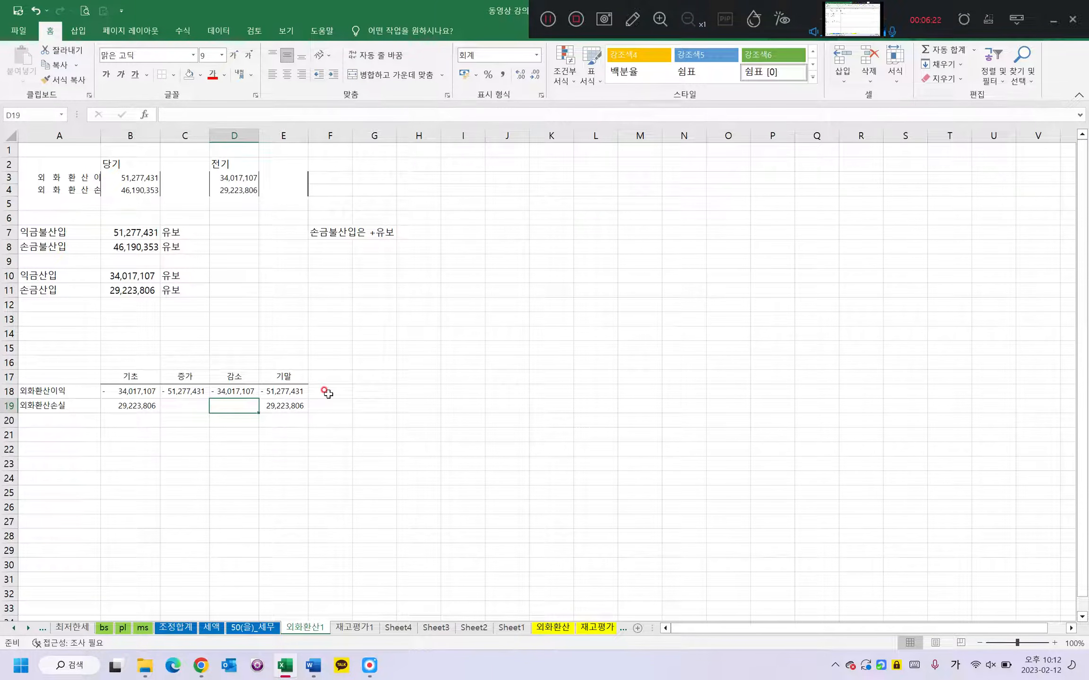
left_click(60, 277)
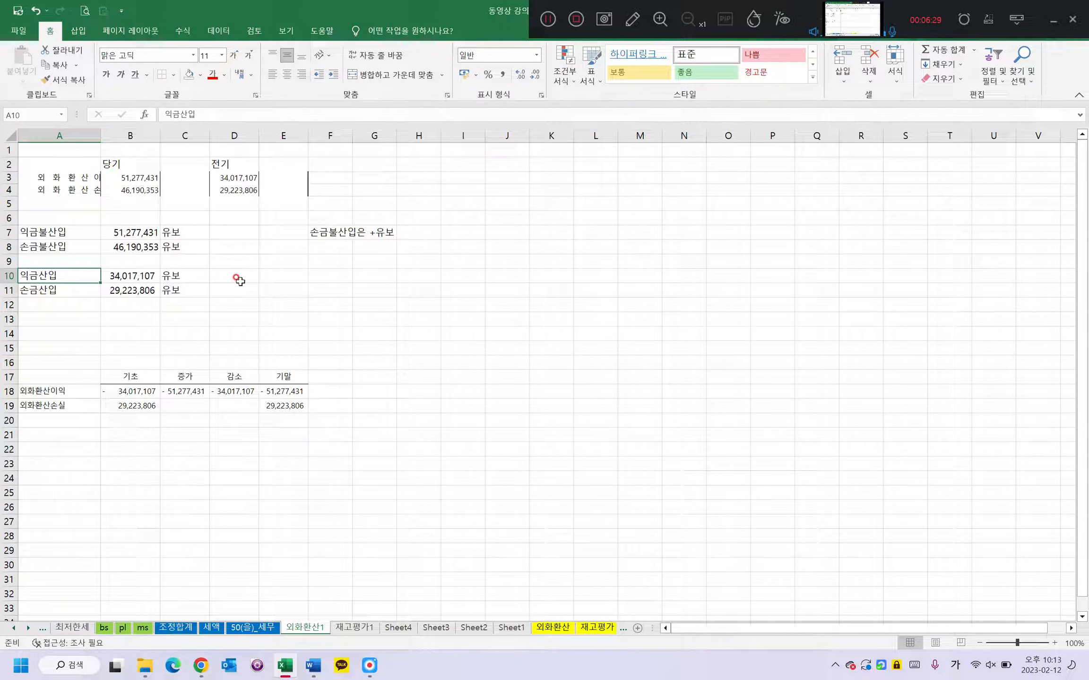
left_click(241, 388)
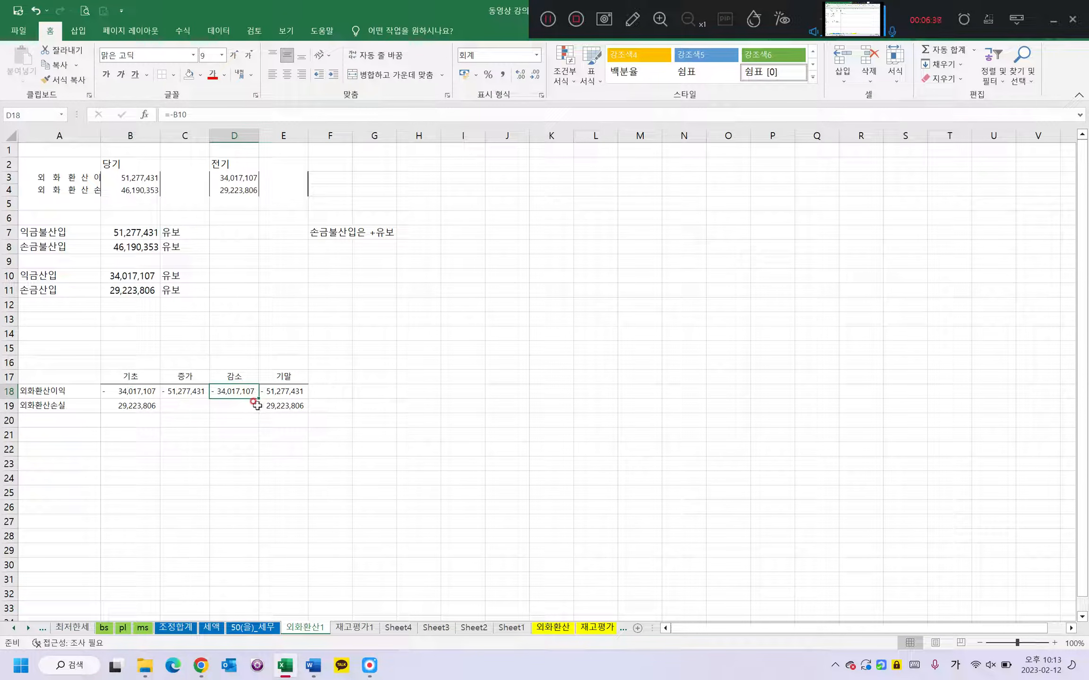
left_click(279, 392)
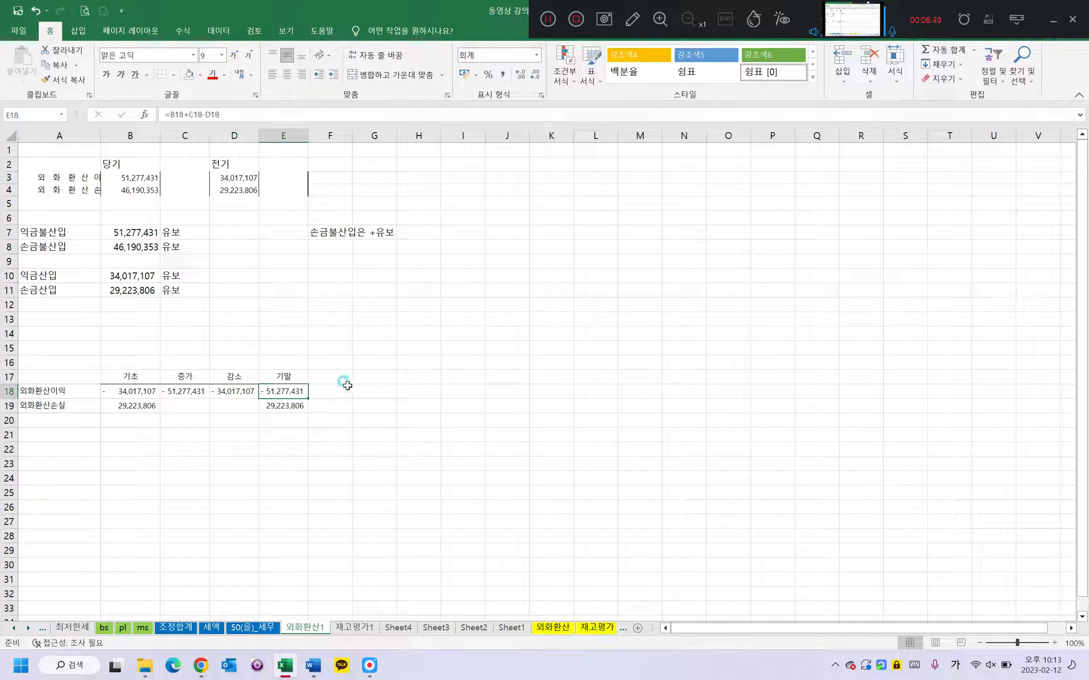
Enter the check formula =E18+B3 in F18 and give the cell the comma number format.
left_click(331, 391)
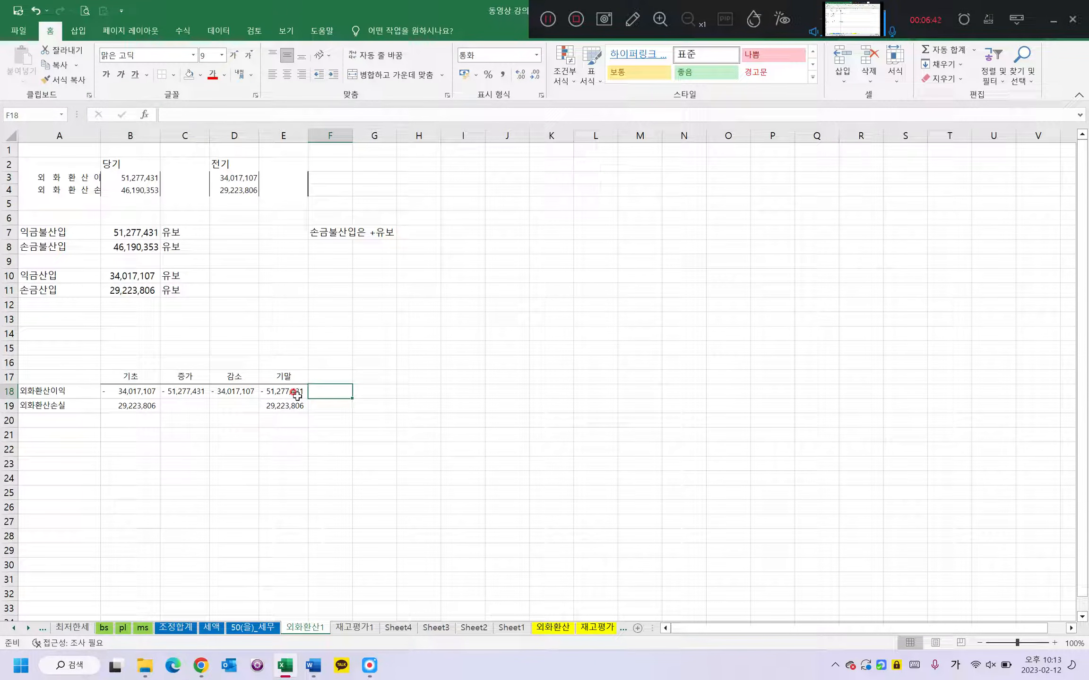
type("=")
left_click(293, 393)
type("+")
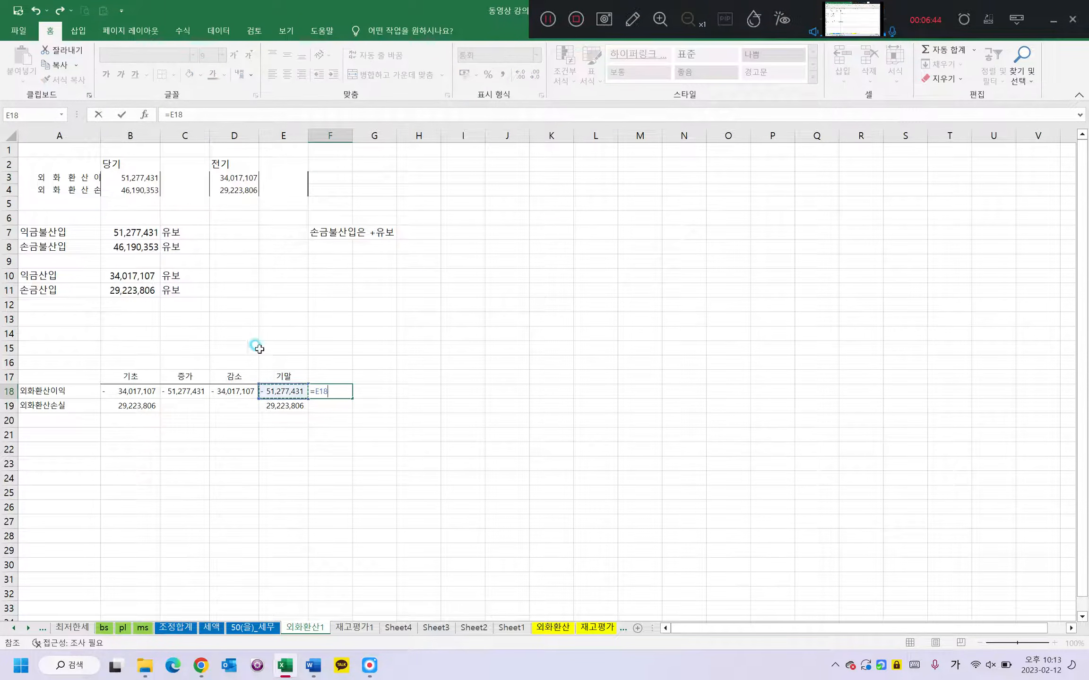
left_click(146, 178)
key("Return")
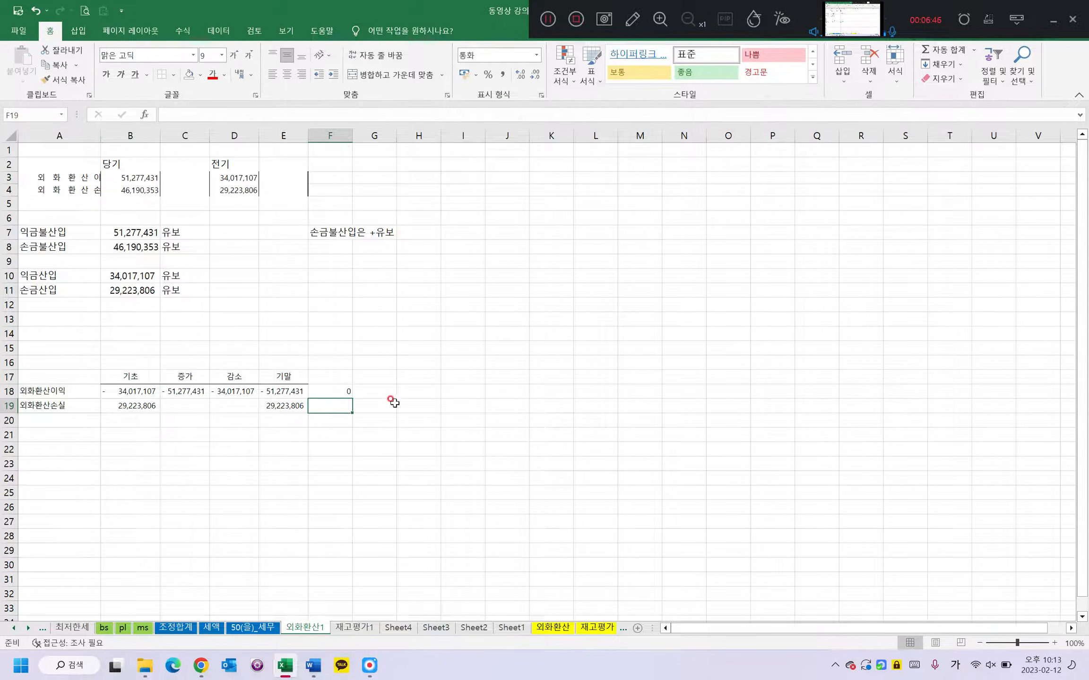
left_click(335, 392)
left_click(503, 75)
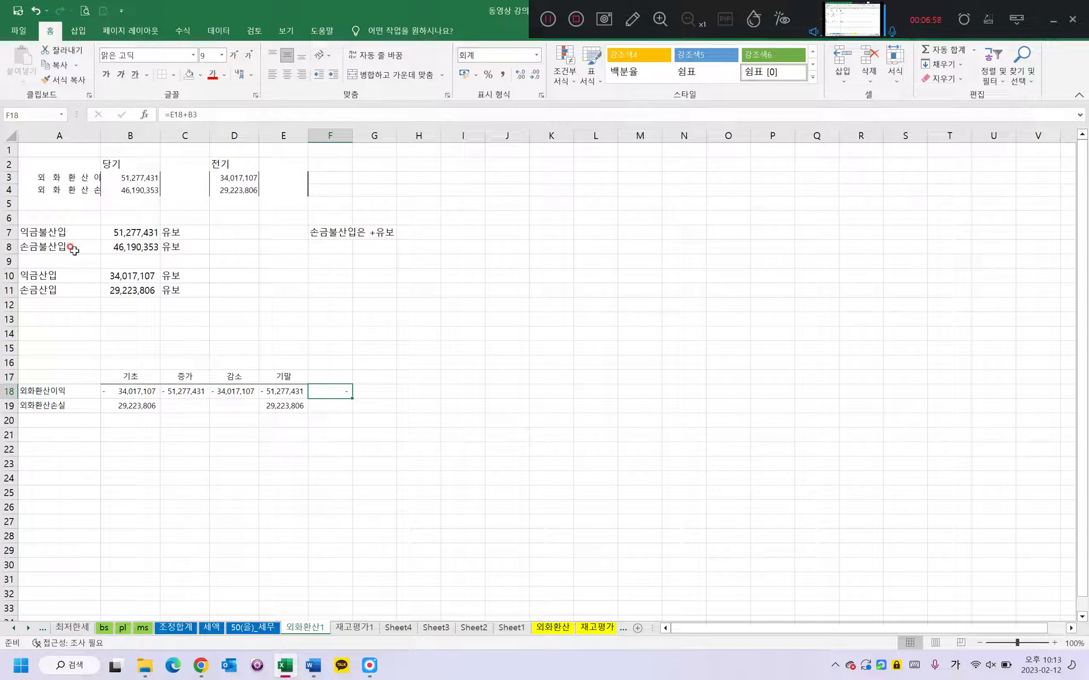
Link the 증가 cell C19 of 외화환산손실 to the 손금불산입 amount in B8.
left_click_drag(70, 248, 173, 247)
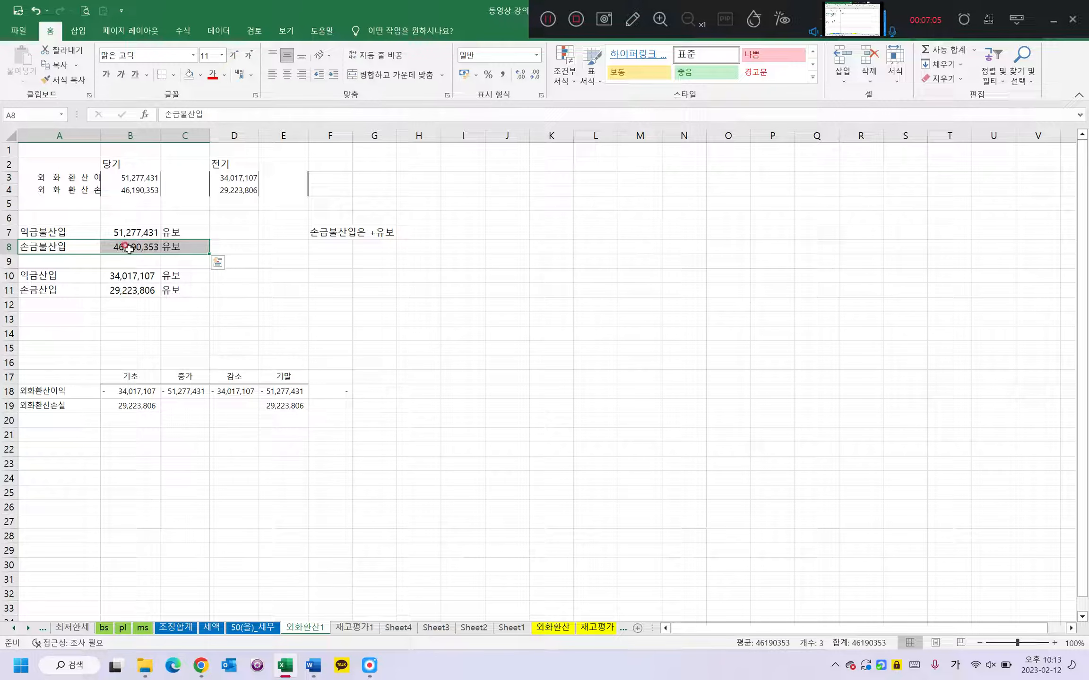
left_click(197, 405)
type("=")
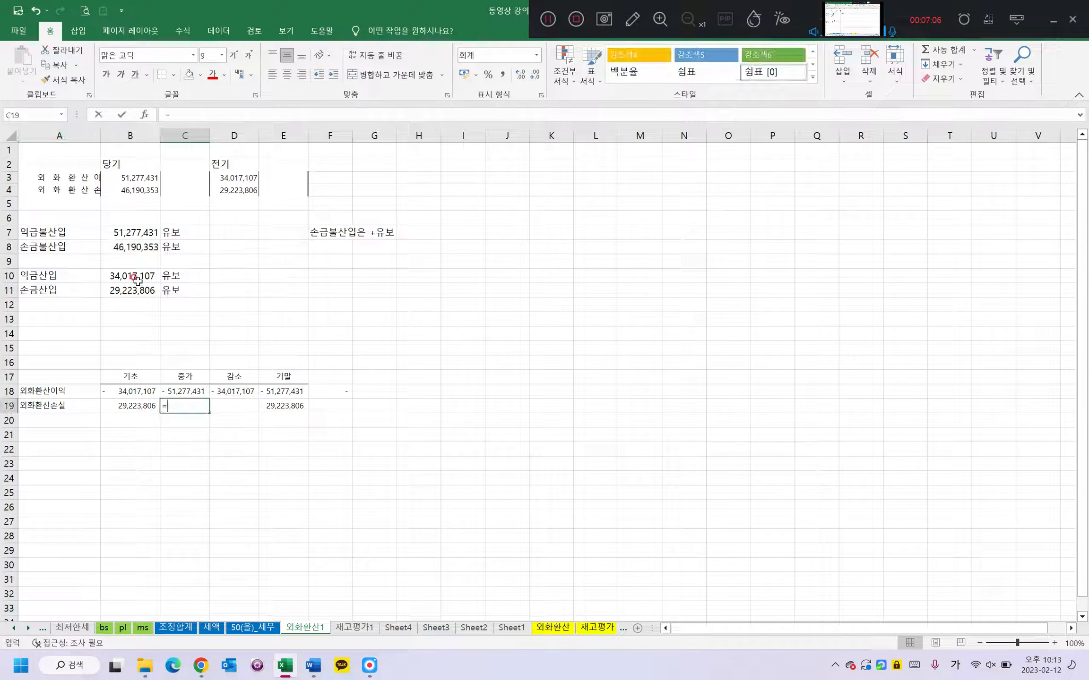
left_click(136, 246)
key("Return")
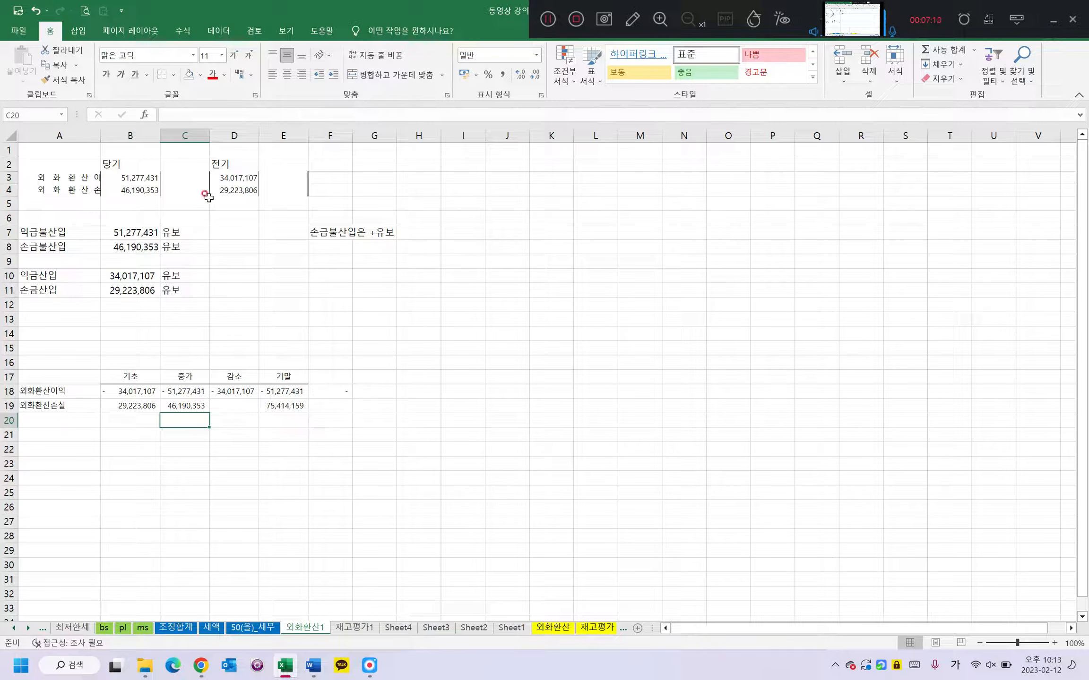
Link the 감소 cell D19 of 외화환산손실 to the 손금산입 amount in B11.
left_click_drag(69, 286, 196, 293)
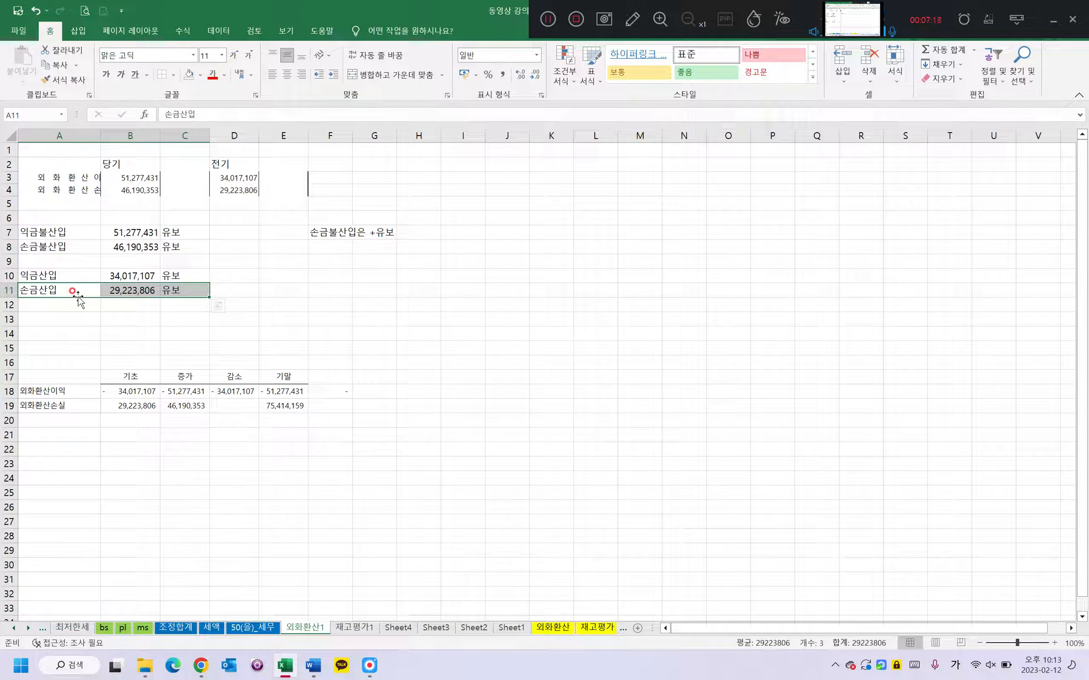
left_click(239, 406)
type("=")
left_click(132, 289)
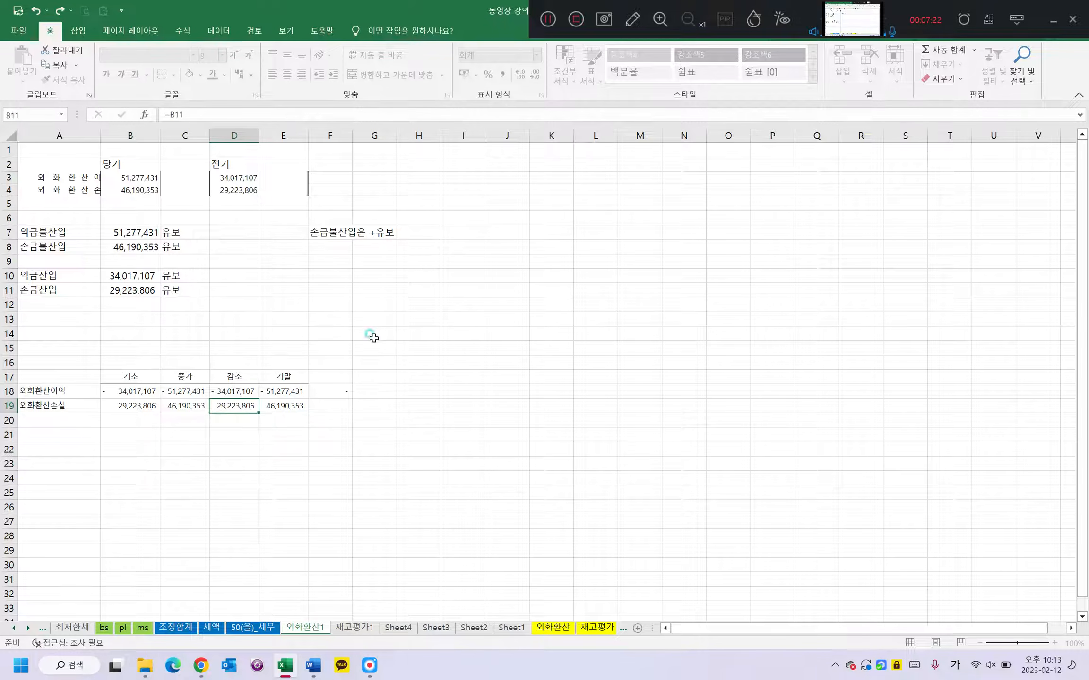
key("Return")
Enter the check formula =E19-B4 in F19 and give the cell the comma number format.
left_click(337, 408)
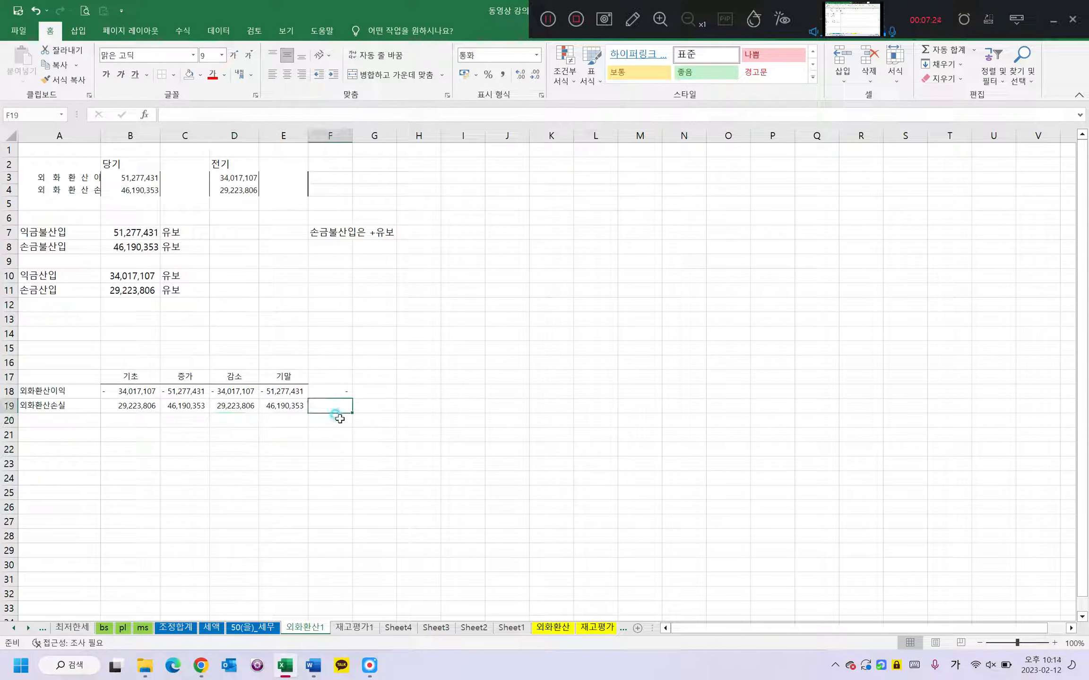
type("=")
left_click(293, 406)
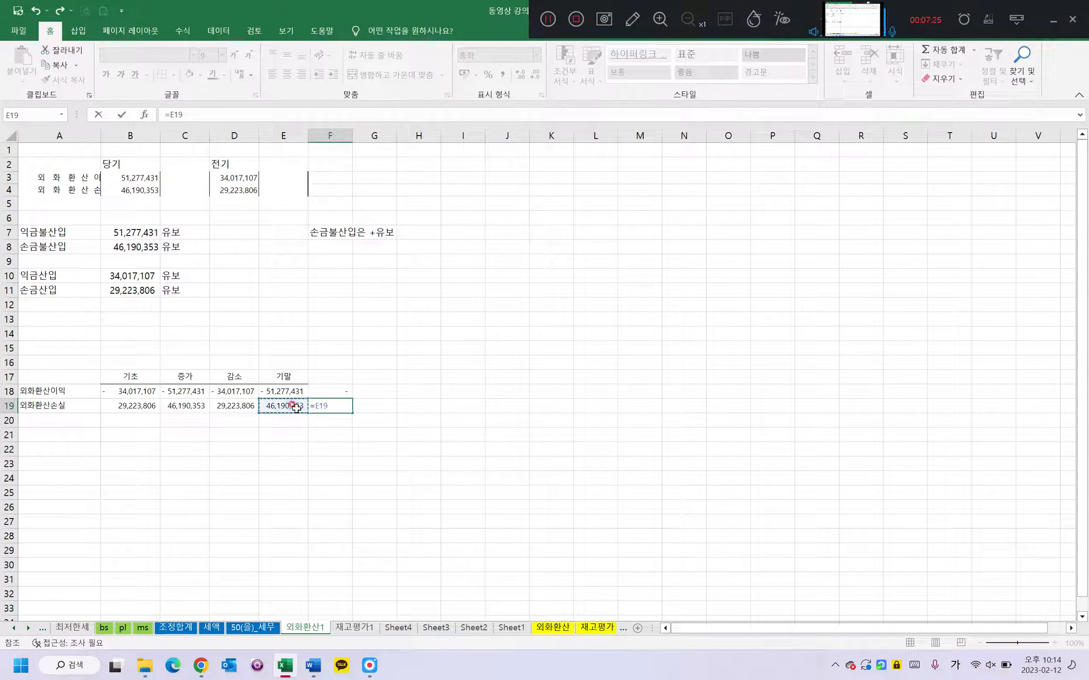
type("-")
left_click(116, 189)
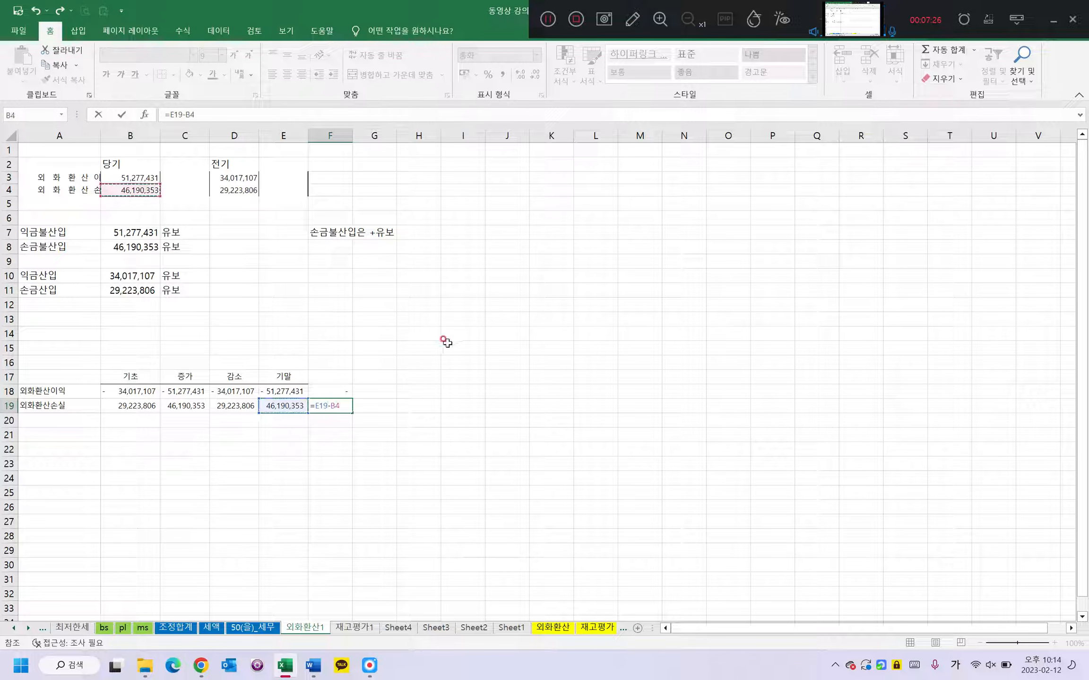
key("Return")
left_click(345, 403)
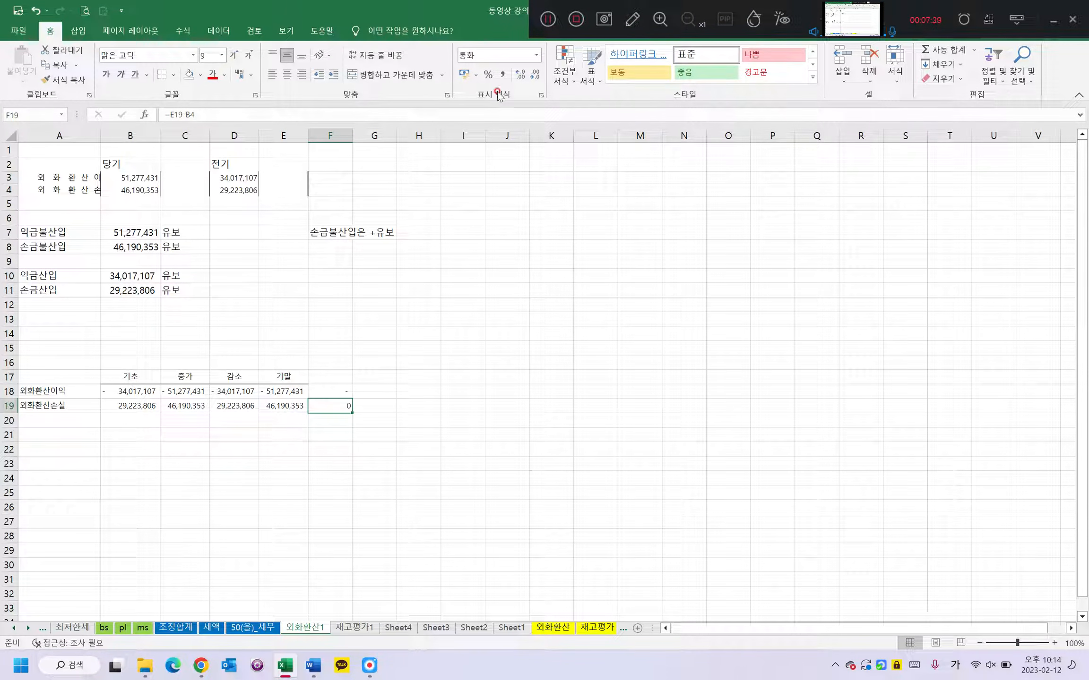
left_click(503, 74)
Highlight the check cells F18:F19 with a yellow fill.
left_click_drag(338, 392, 335, 402)
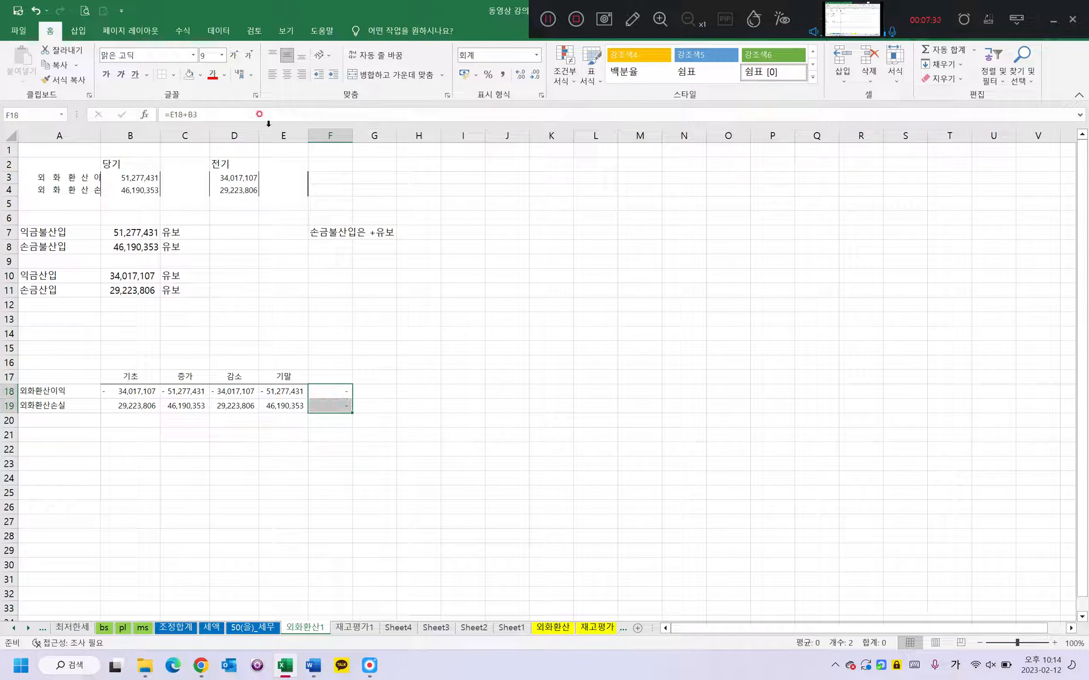
left_click(198, 79)
left_click(221, 175)
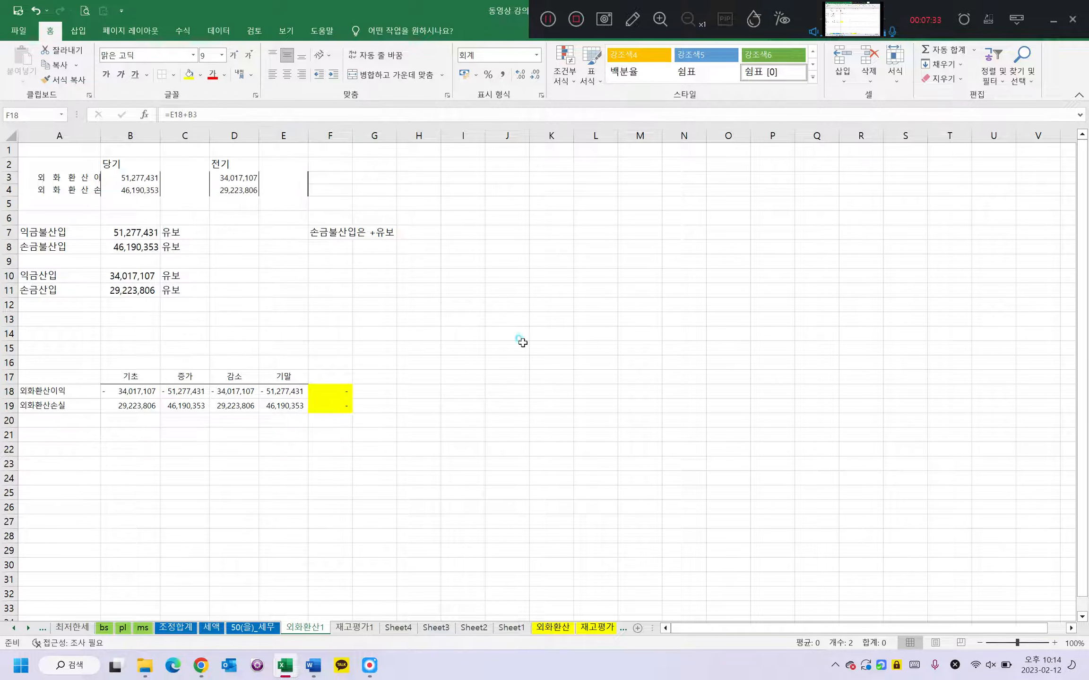
left_click(522, 343)
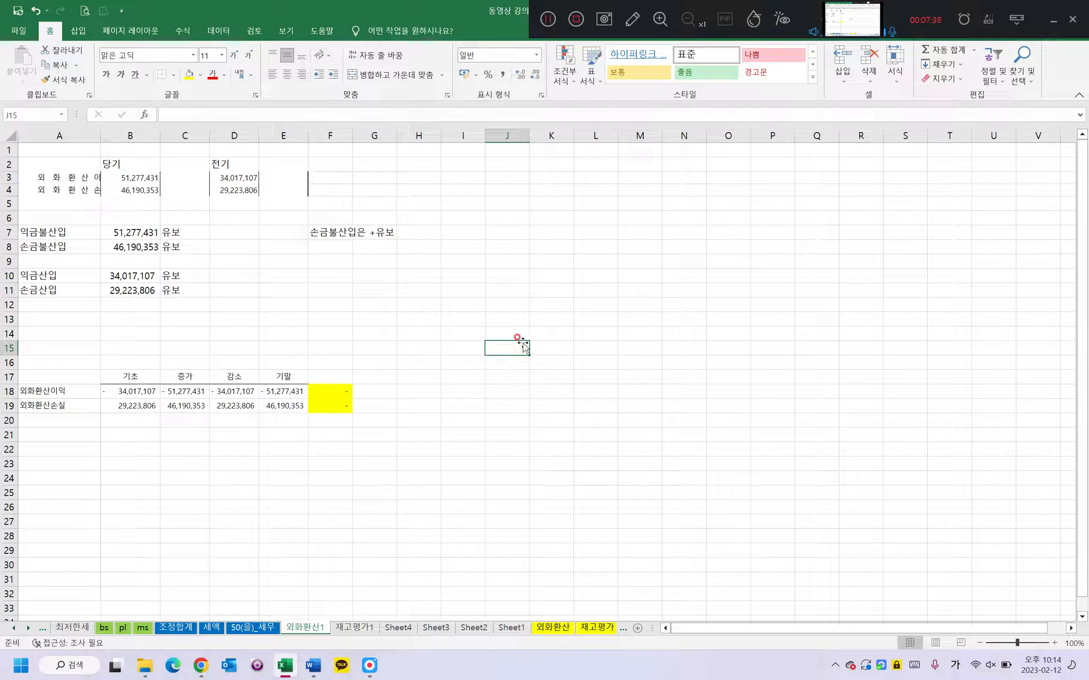
Review the 기말 column E17:E19 and the whole block A1:H20, and look briefly at the 조정합계 sheet.
left_click_drag(282, 377, 282, 405)
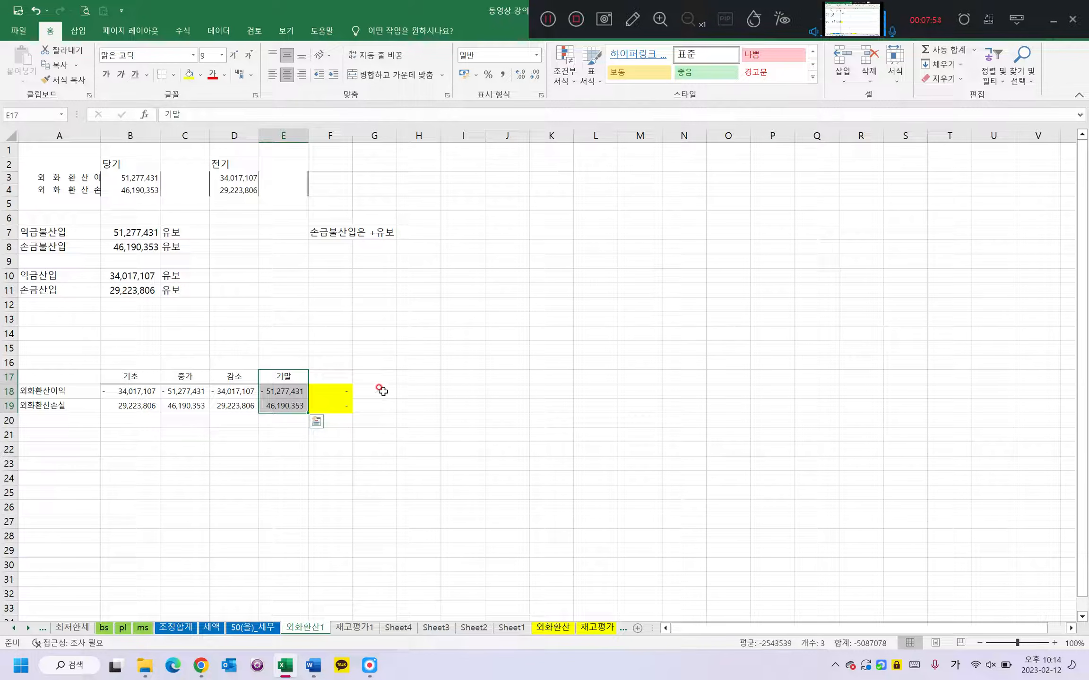
left_click(408, 389)
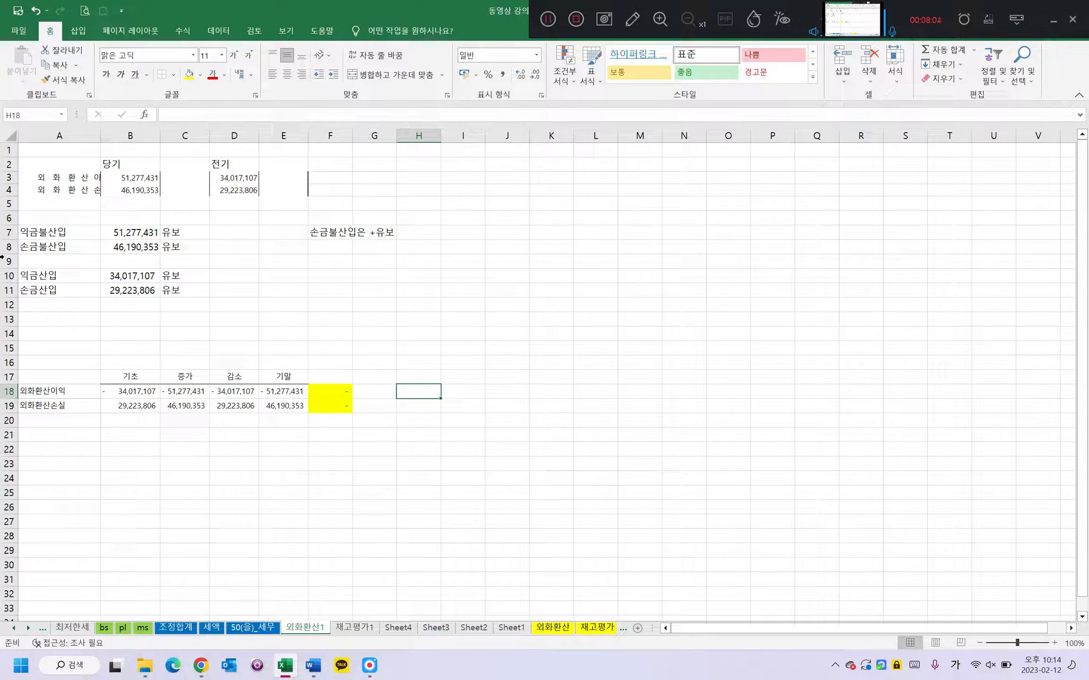
left_click_drag(40, 150, 420, 414)
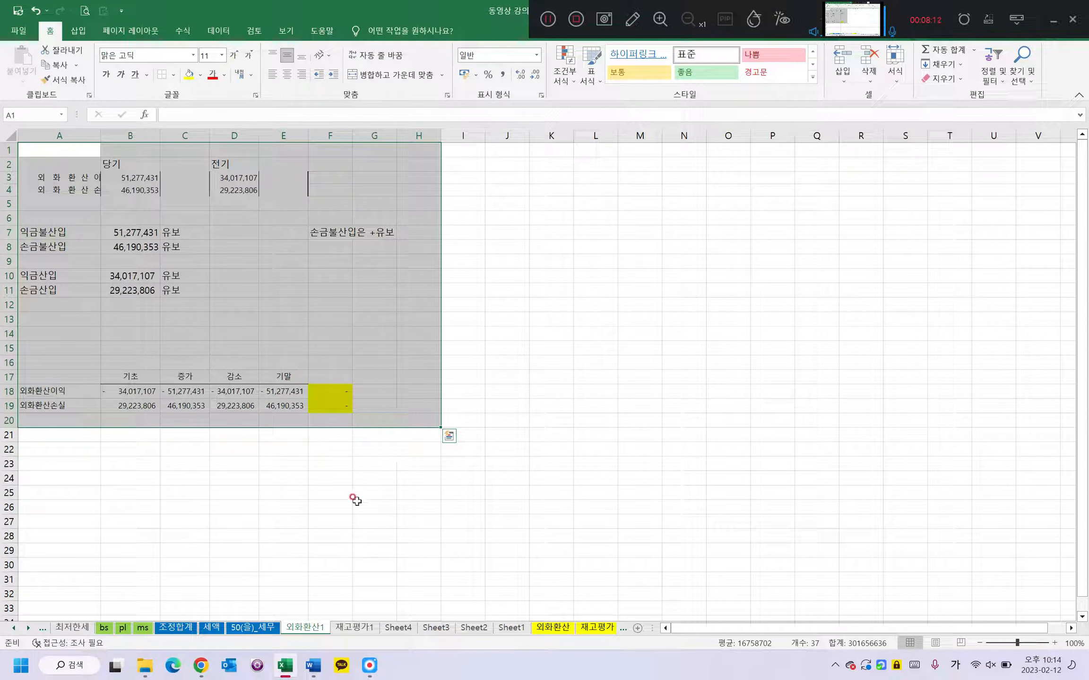
left_click(185, 630)
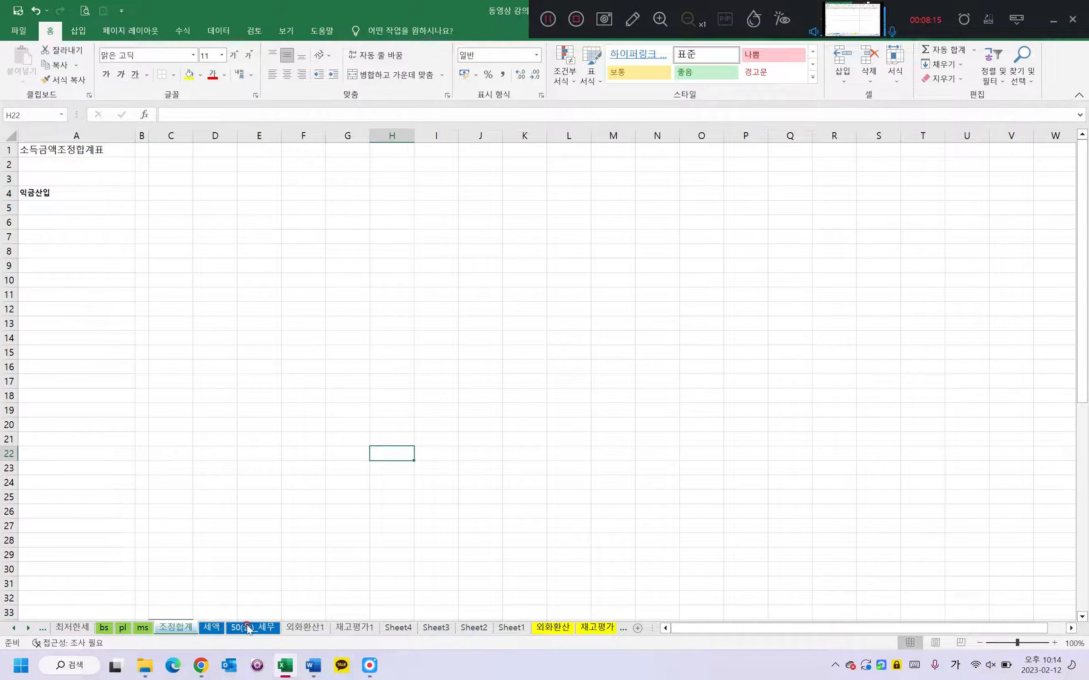
left_click(317, 629)
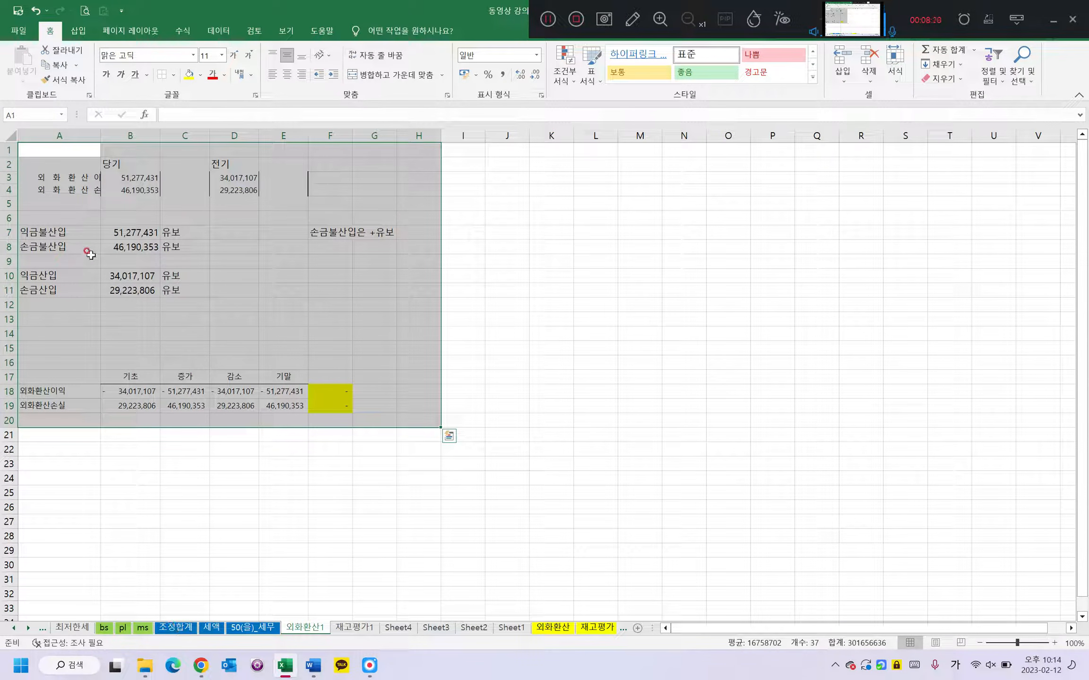
Highlight the 손금불산입 amount in B8 and the 익금산입 amount in B10 with a yellow fill.
left_click(119, 245)
left_click(119, 272, "ctrl")
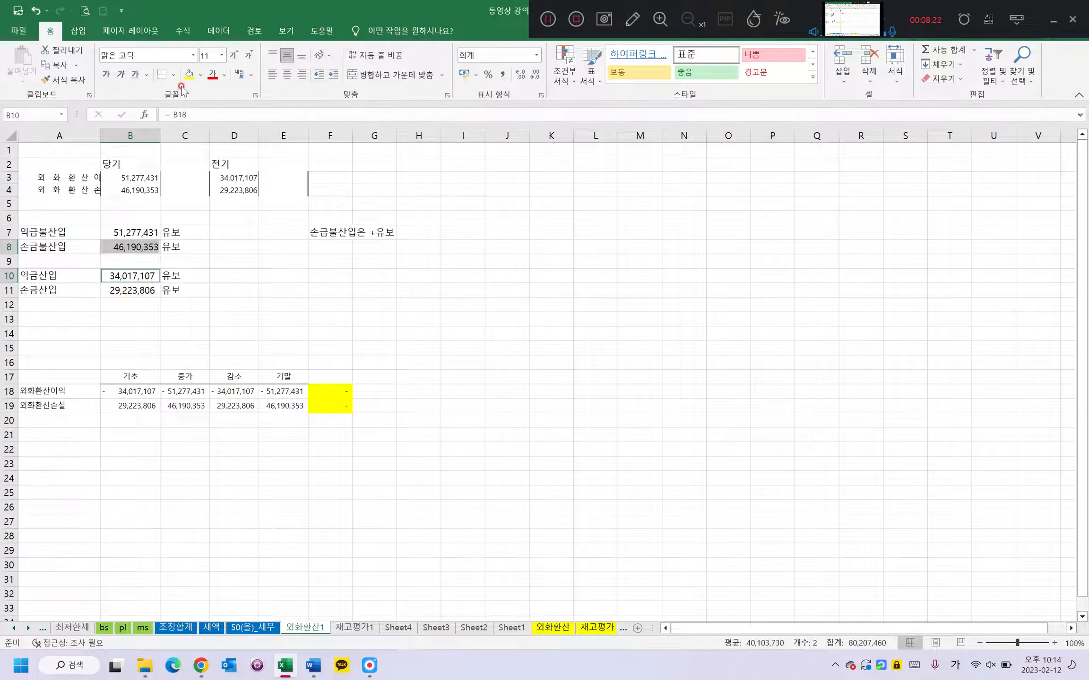
left_click(189, 74)
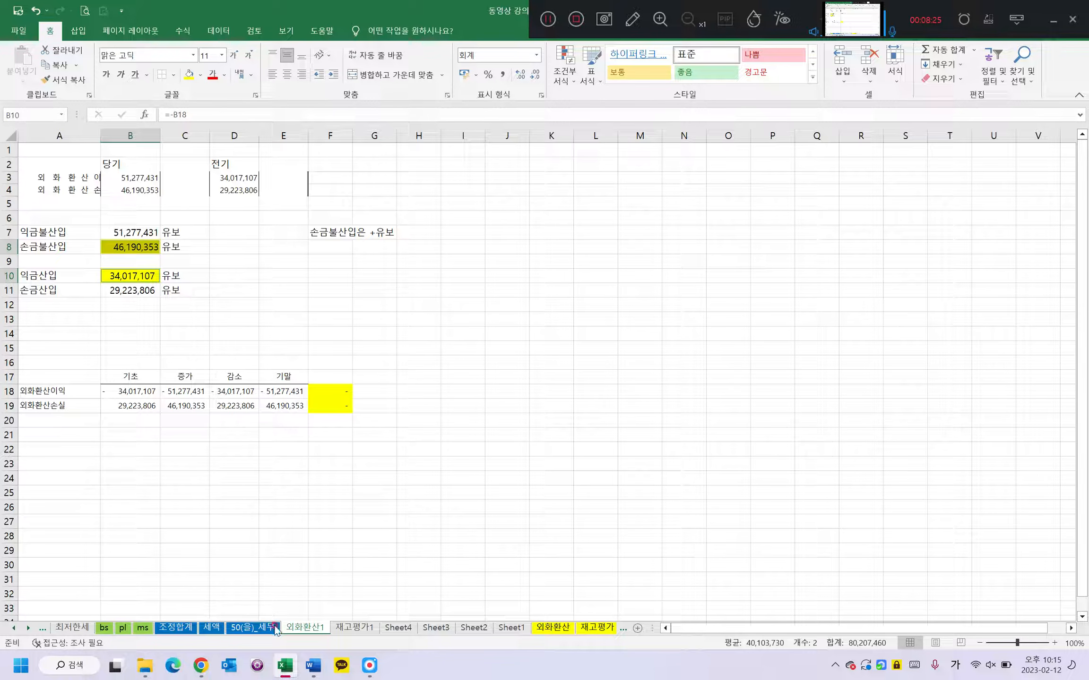
Go to the 조정합계 sheet and select cell A6 under the 익금산입 heading.
left_click(211, 628)
left_click(179, 628)
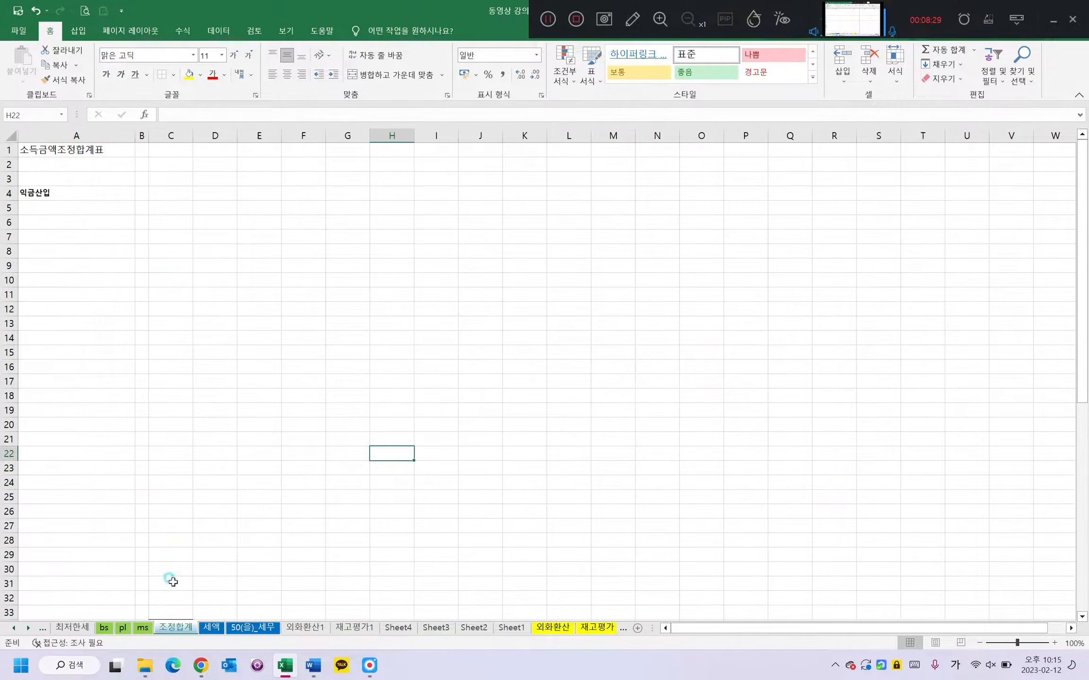
left_click(83, 209)
left_click(84, 218)
type("ㅇ")
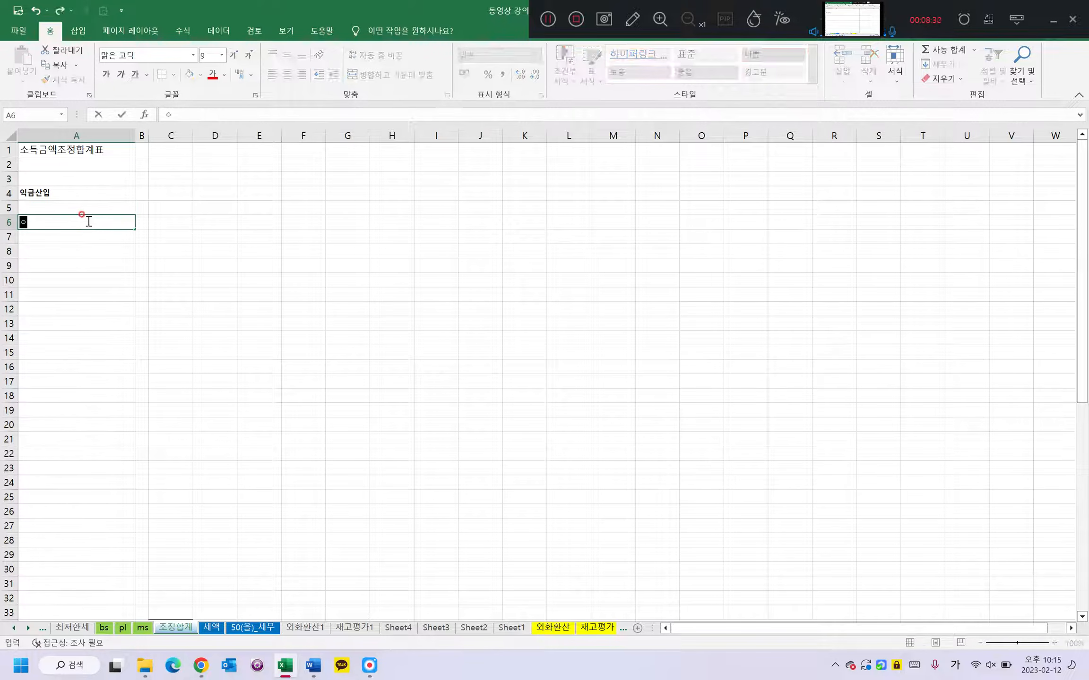
key("BackSpace")
key("Escape")
left_click(293, 627)
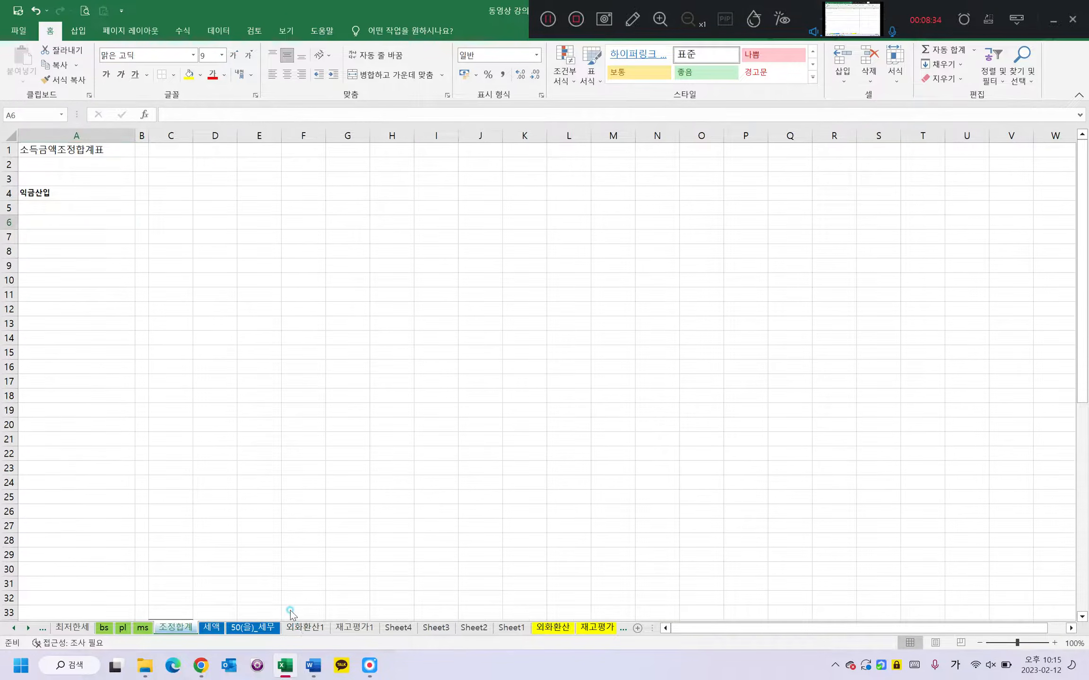
left_click(182, 628)
type("외")
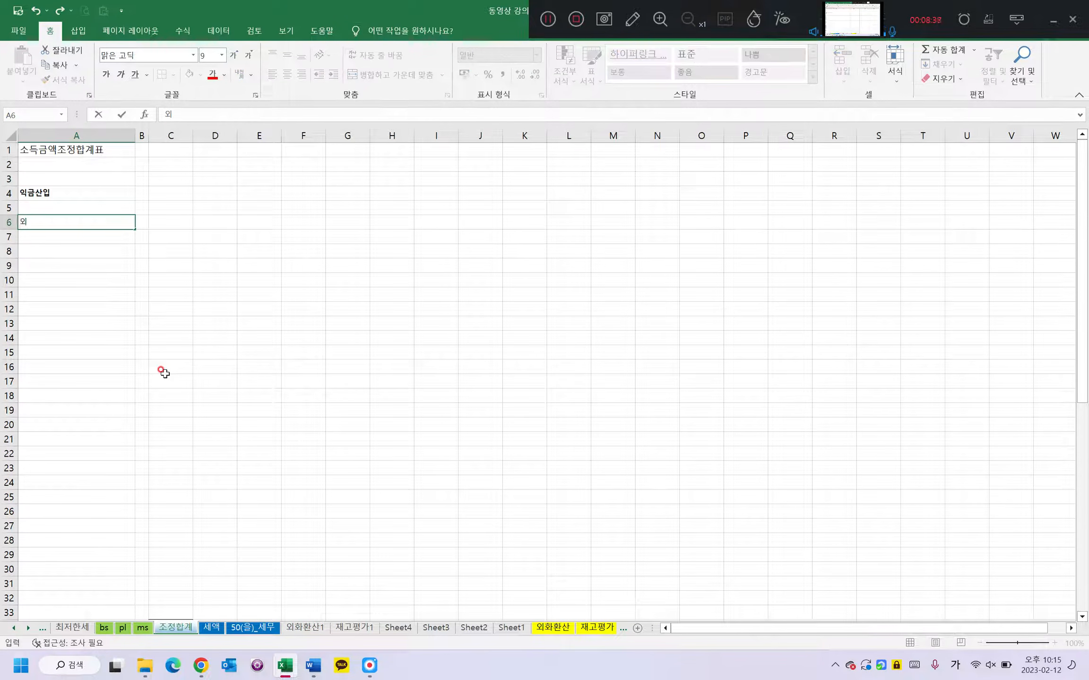
type("화환산손실")
key("Return")
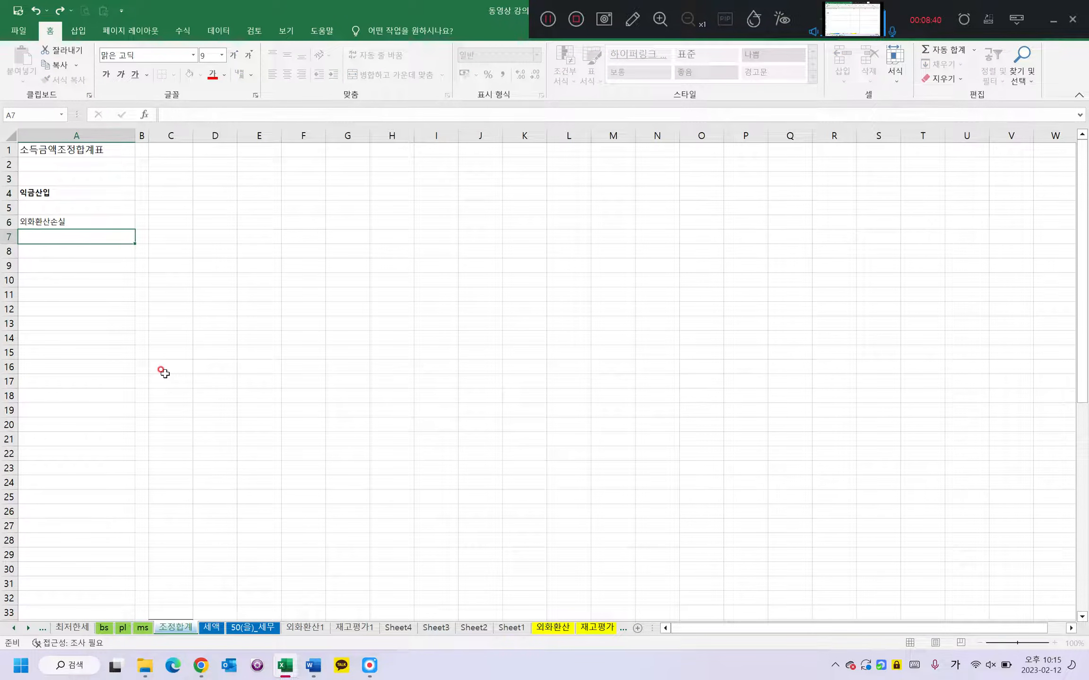
left_click(74, 223)
key("Delete")
scroll(142, 319, "down", 12)
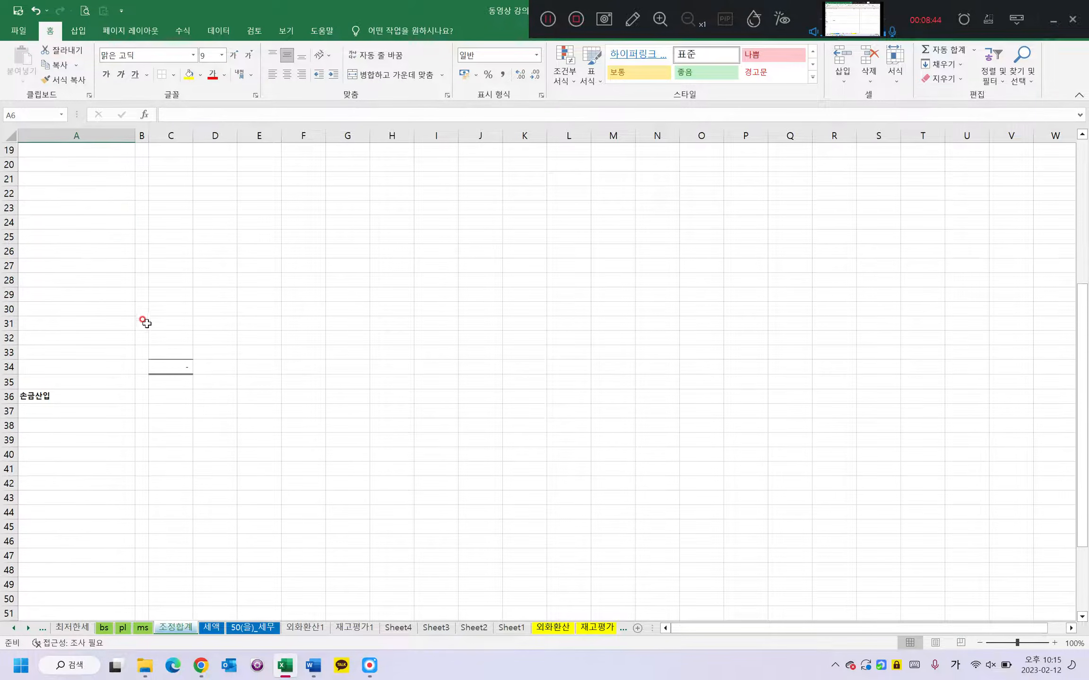
scroll(78, 428, "down", 4)
scroll(80, 429, "up", 16)
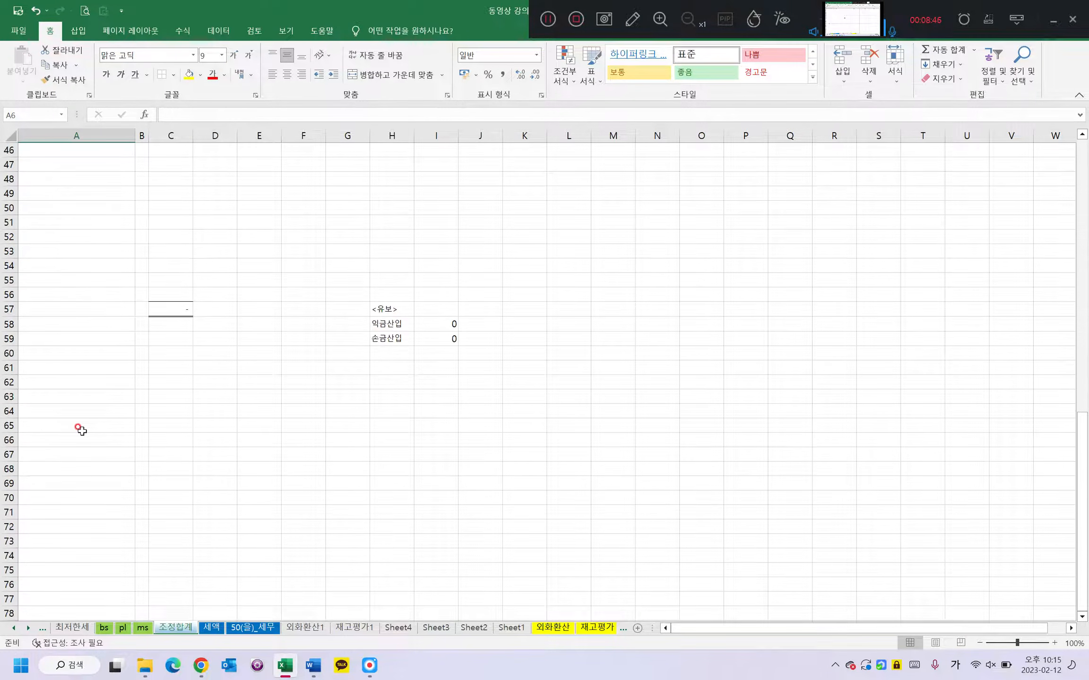
Enter the label 외화환산손실 in A6 and link C6 to the 손금불산입 amount with =외화환산1!B8.
type("외")
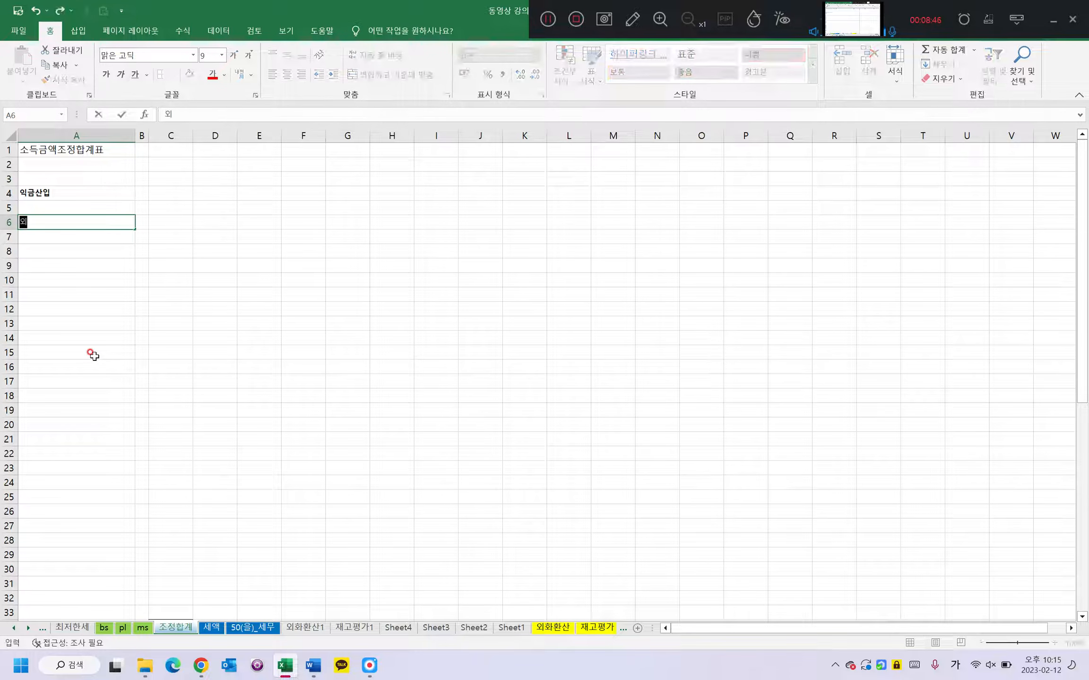
type("화환산손ㅅㅣㄹ")
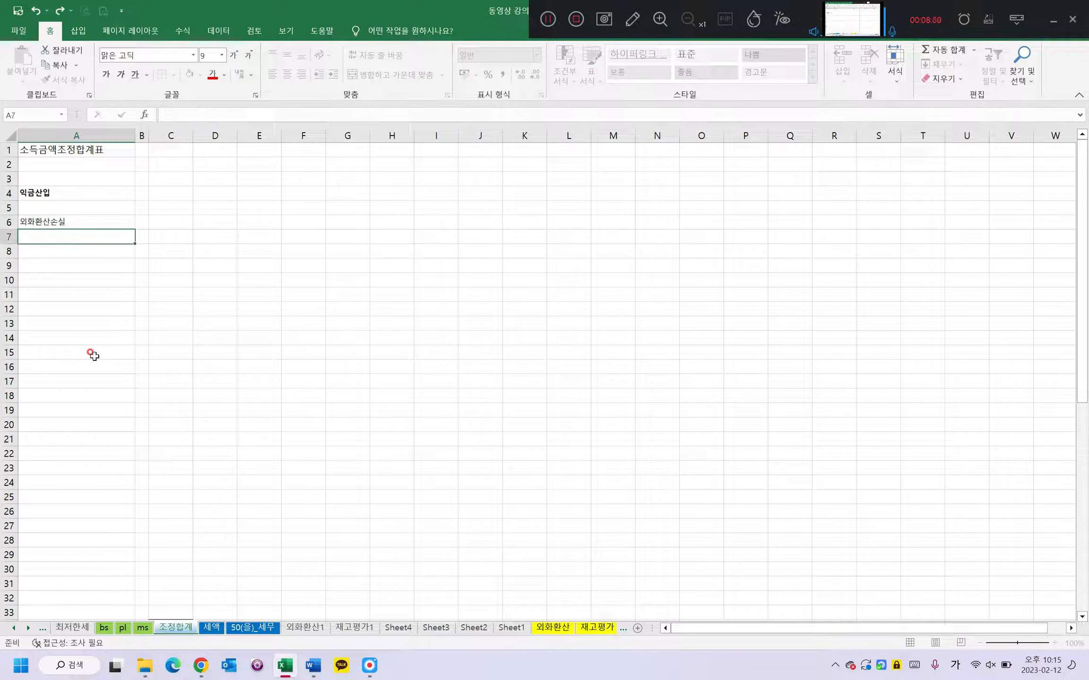
key("Tab")
key("Tab")
type("-")
key("BackSpace")
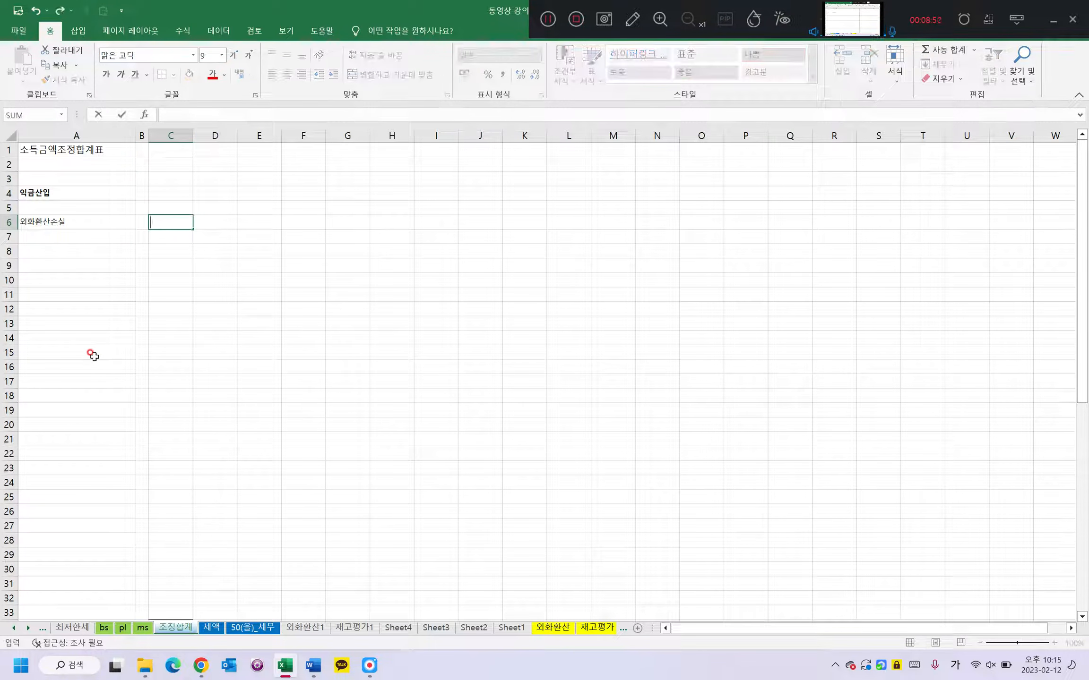
type("=")
left_click(330, 628)
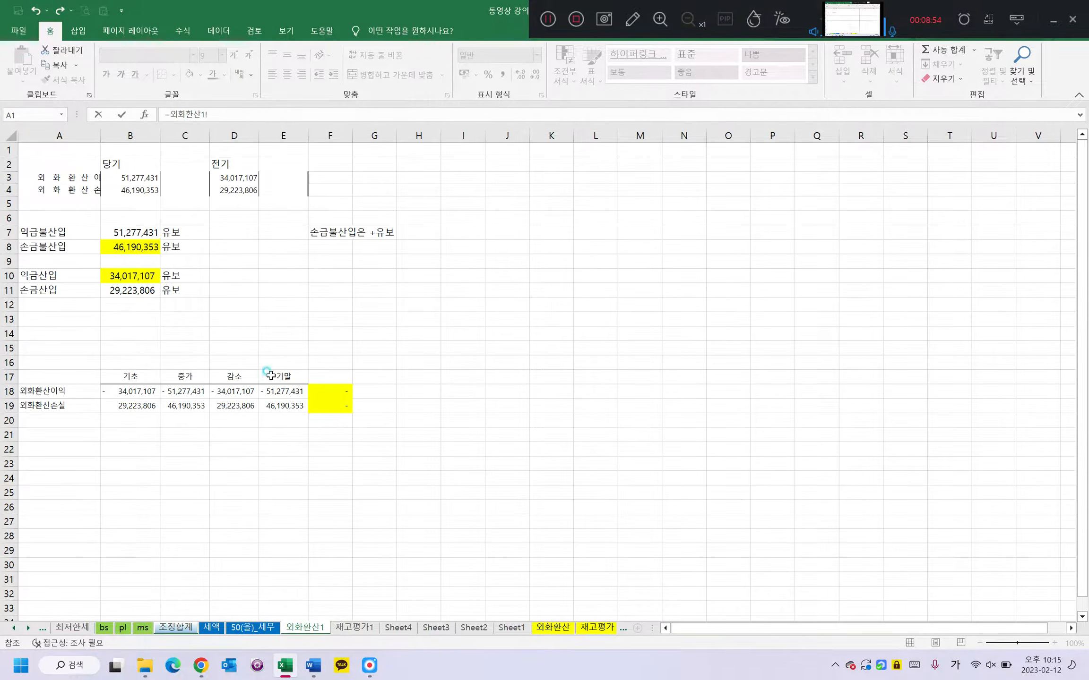
left_click(154, 247)
key("Return")
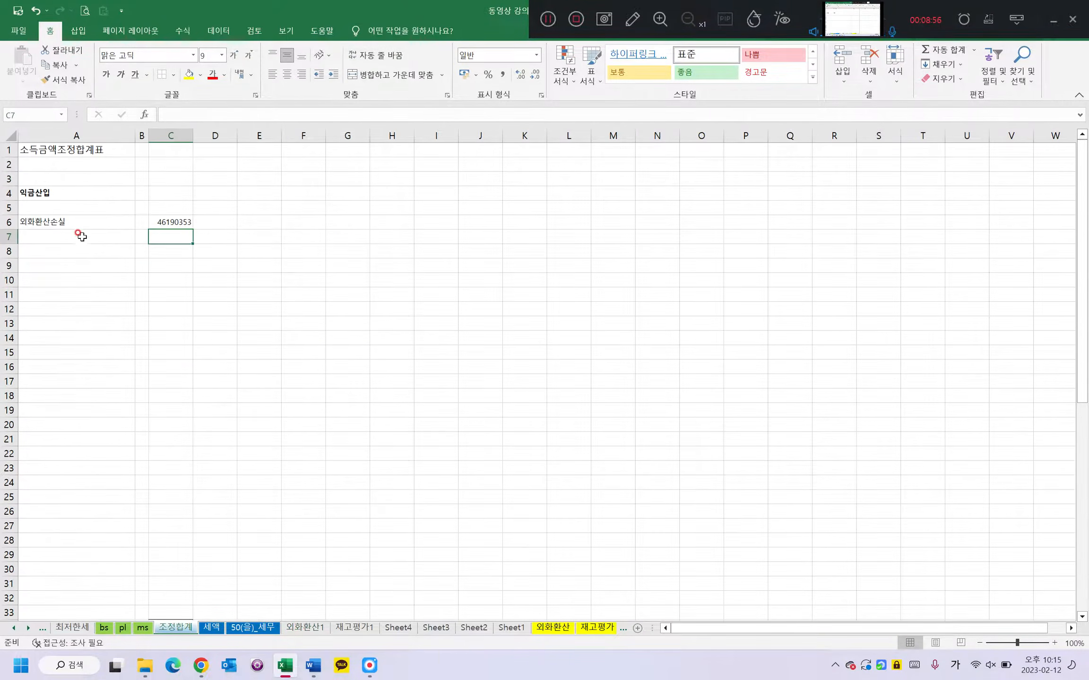
Copy the label in A6 to A7 and change the copy to 외화환산이익.
left_click(77, 225)
left_click(85, 236)
key("ctrl+c")
left_click(94, 223)
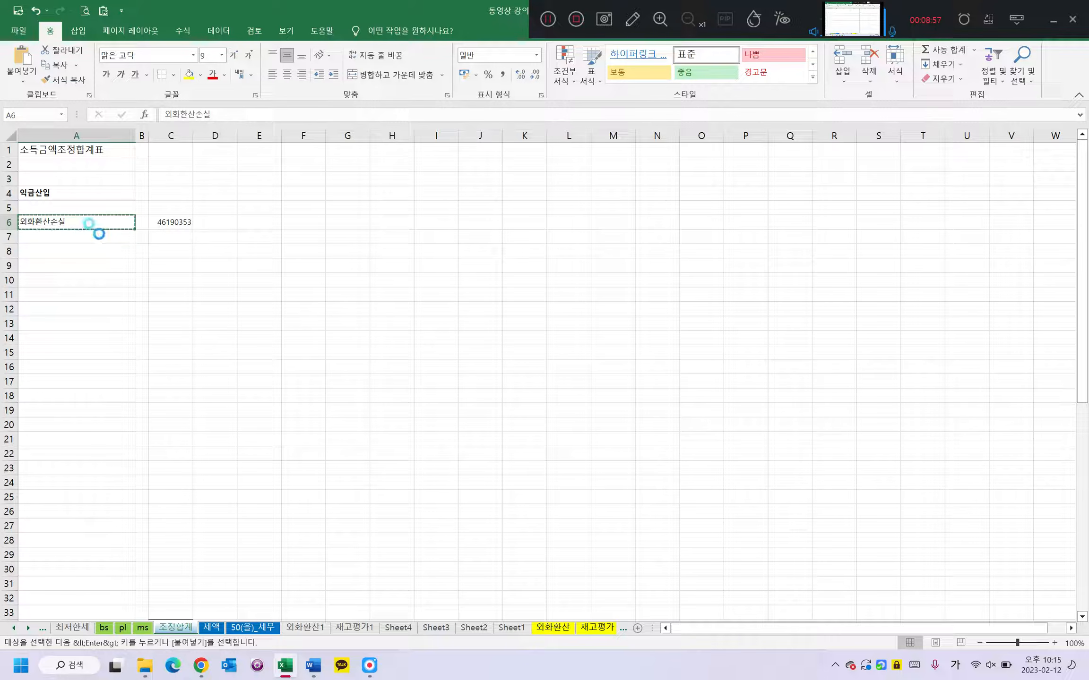
left_click(93, 232)
key("Return")
double_click(101, 234)
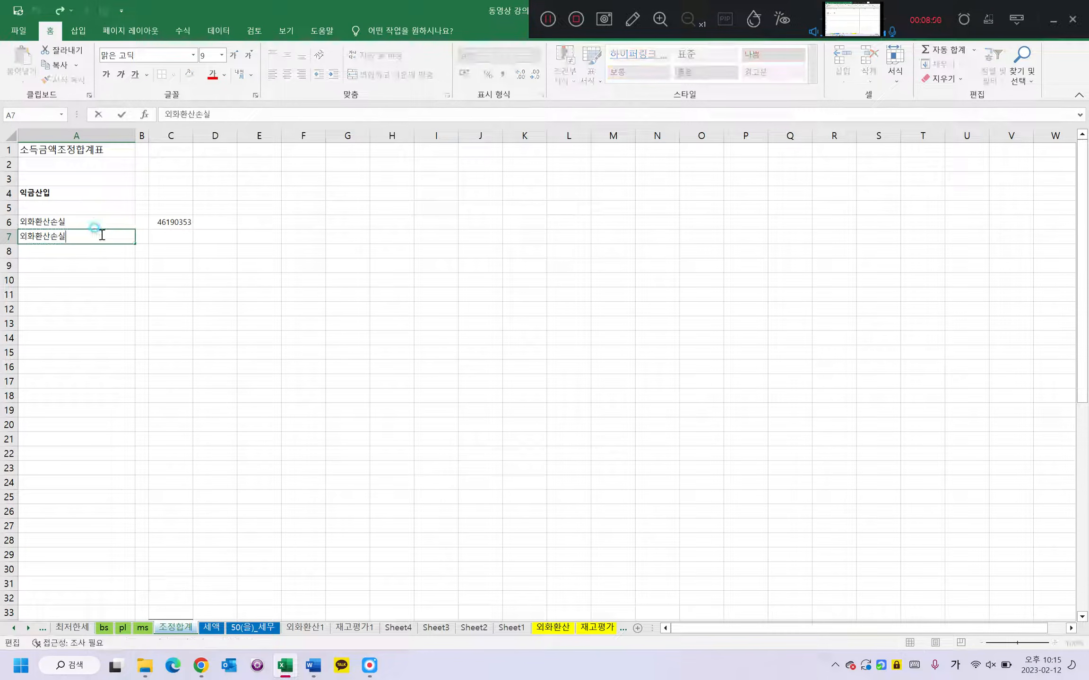
key("BackSpace")
type("ㅇ")
type("익")
Link C7 to the 익금산입 amount in B10 of the 외화환산1 sheet.
key("Tab")
key("Tab")
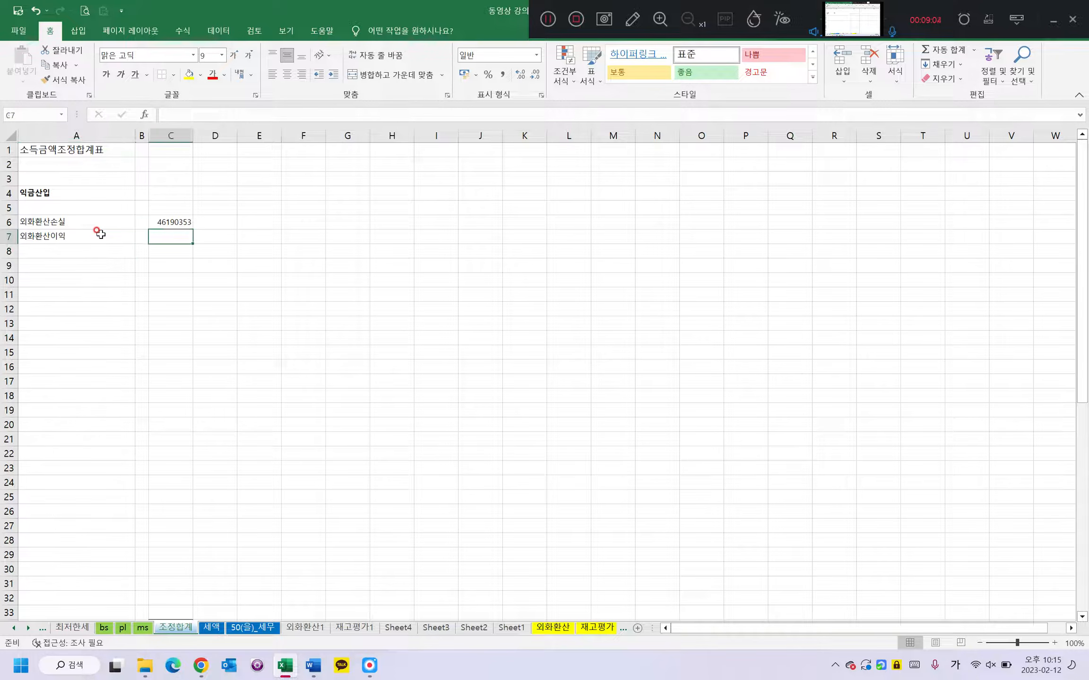
type("=")
left_click(306, 627)
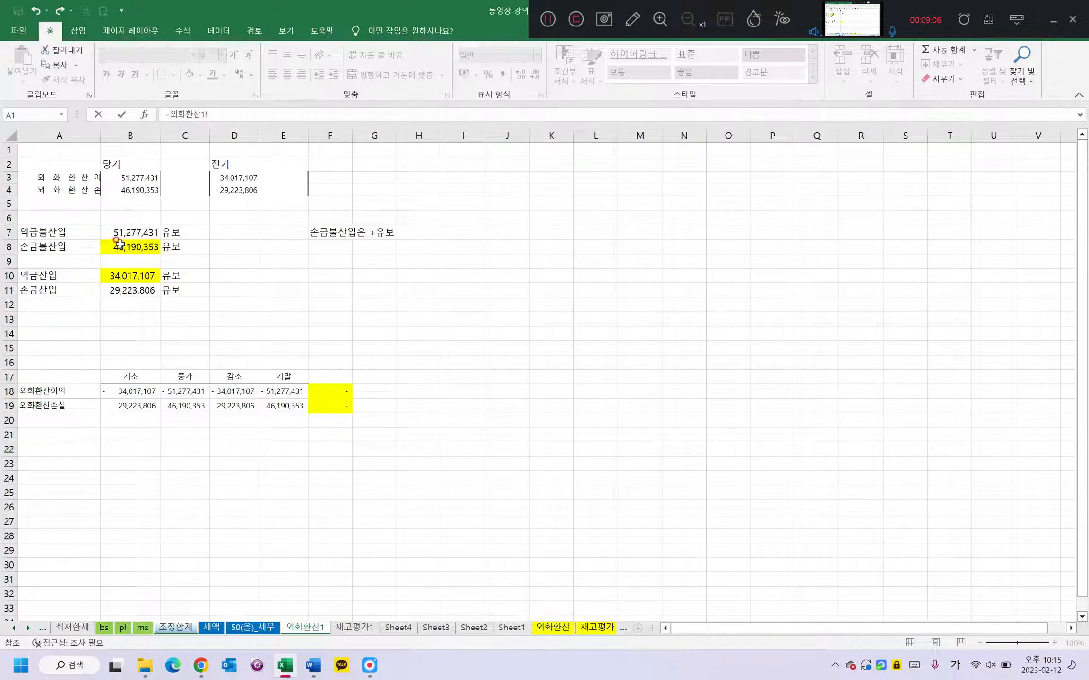
left_click(135, 275)
key("Return")
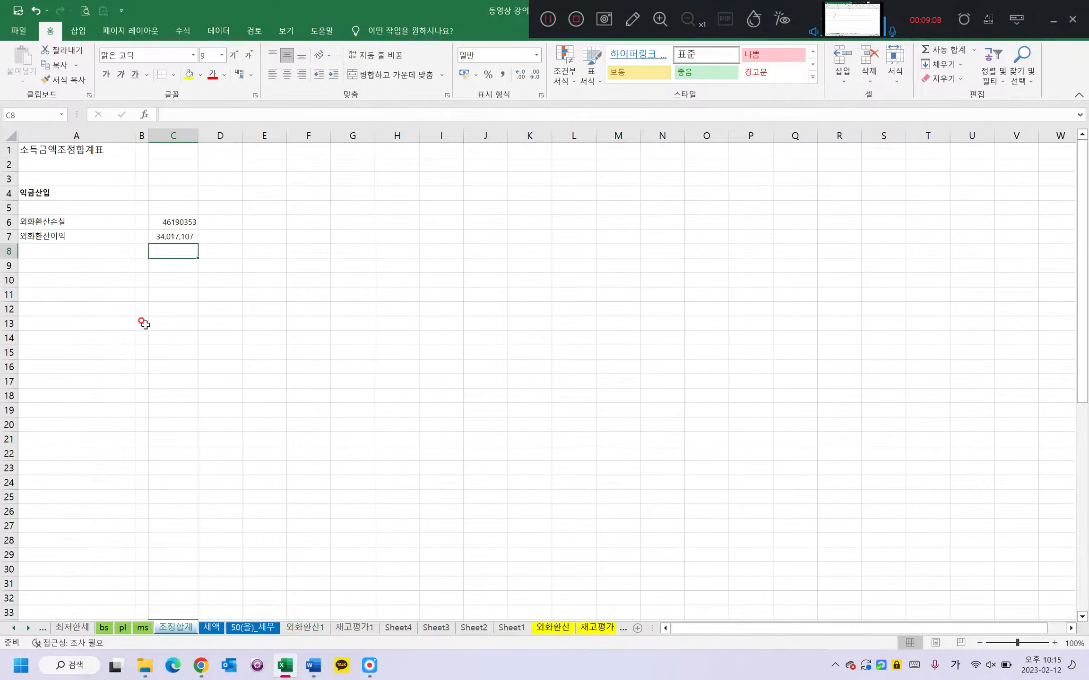
Enter the label 외화환산이익 in A38 under the 손금산입 heading.
scroll(122, 418, "down", 5)
scroll(122, 419, "down", 1)
left_click(92, 427)
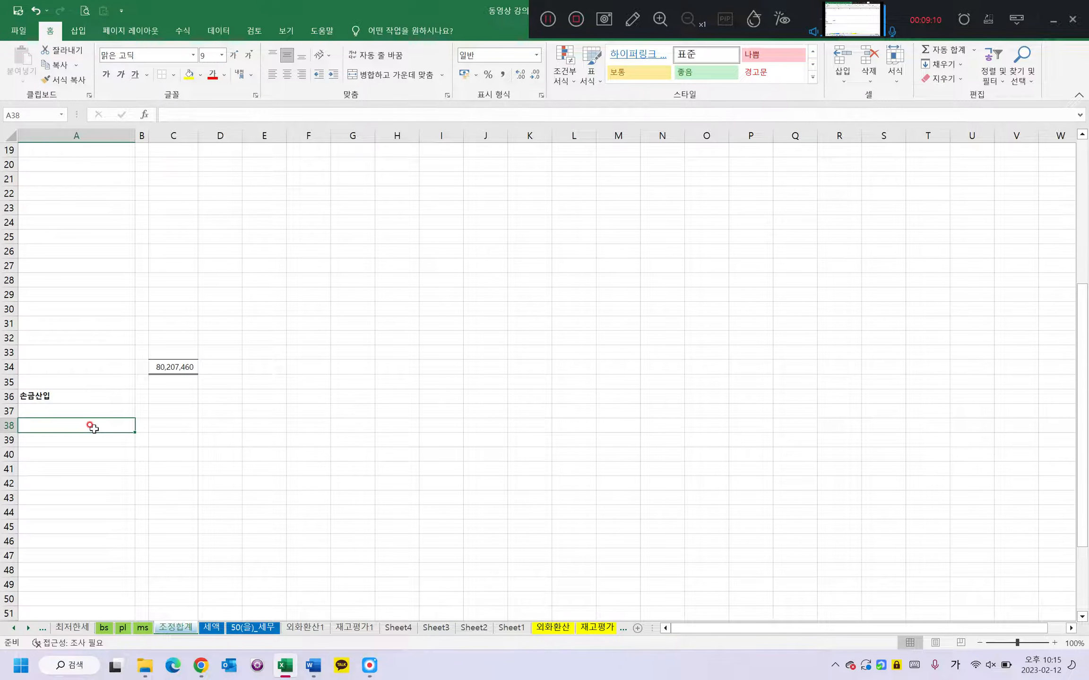
type("외호")
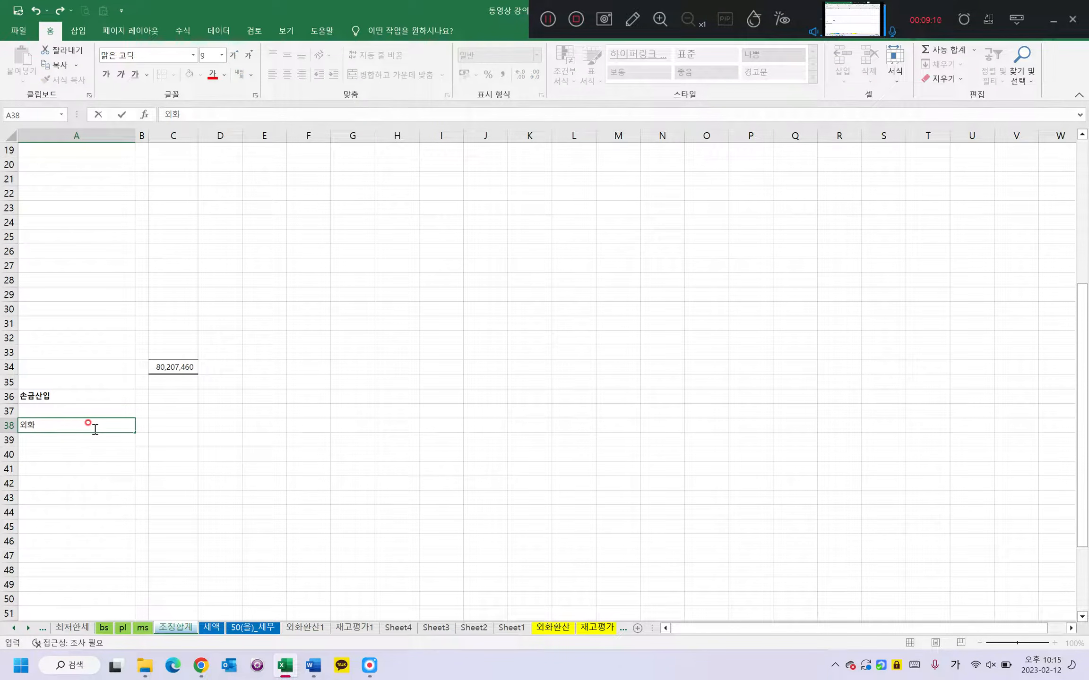
type("환산이익")
key("Return")
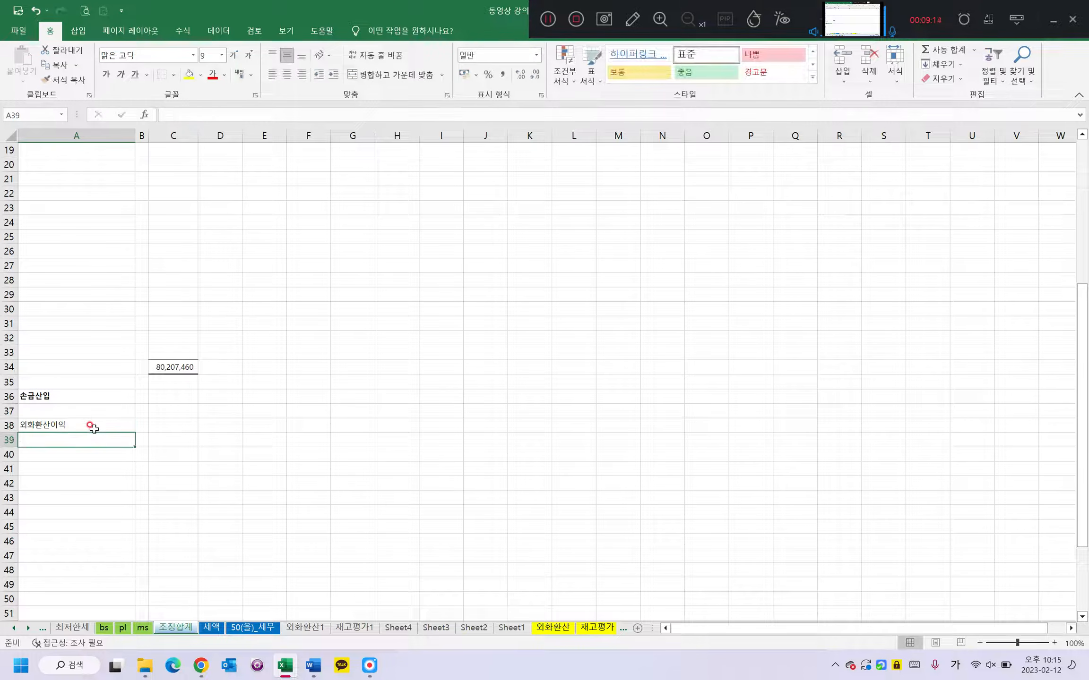
Link C38 to the 익금불산입 amount with =외화환산1!B7.
key("Up")
key("Right")
key("Right")
type("=")
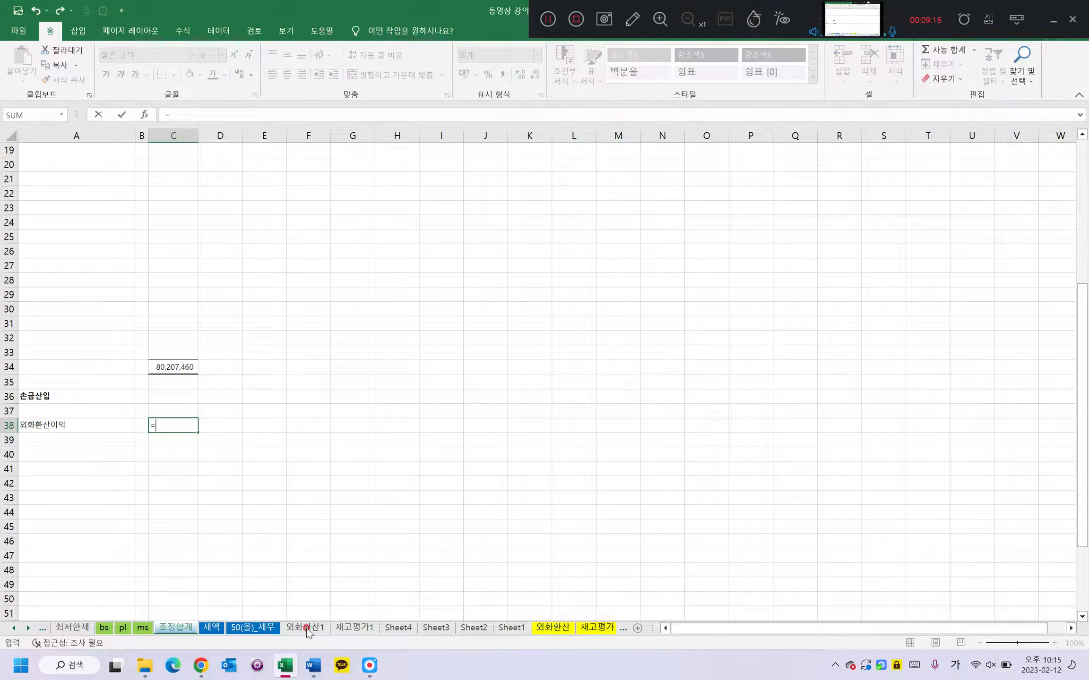
left_click(306, 628)
left_click(154, 233)
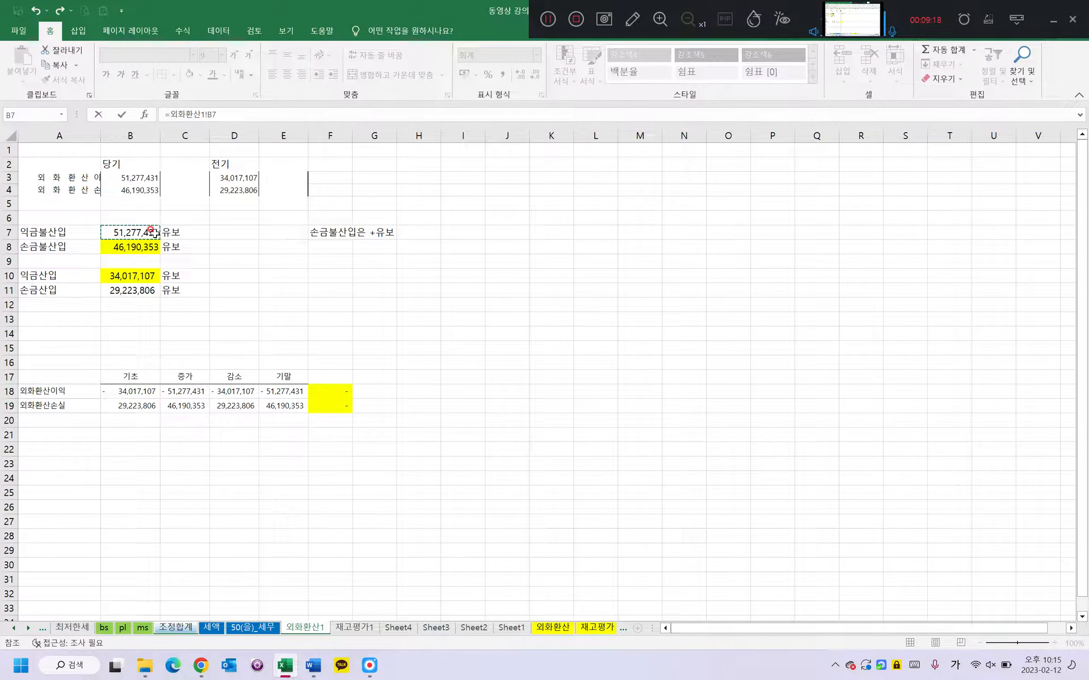
key("Return")
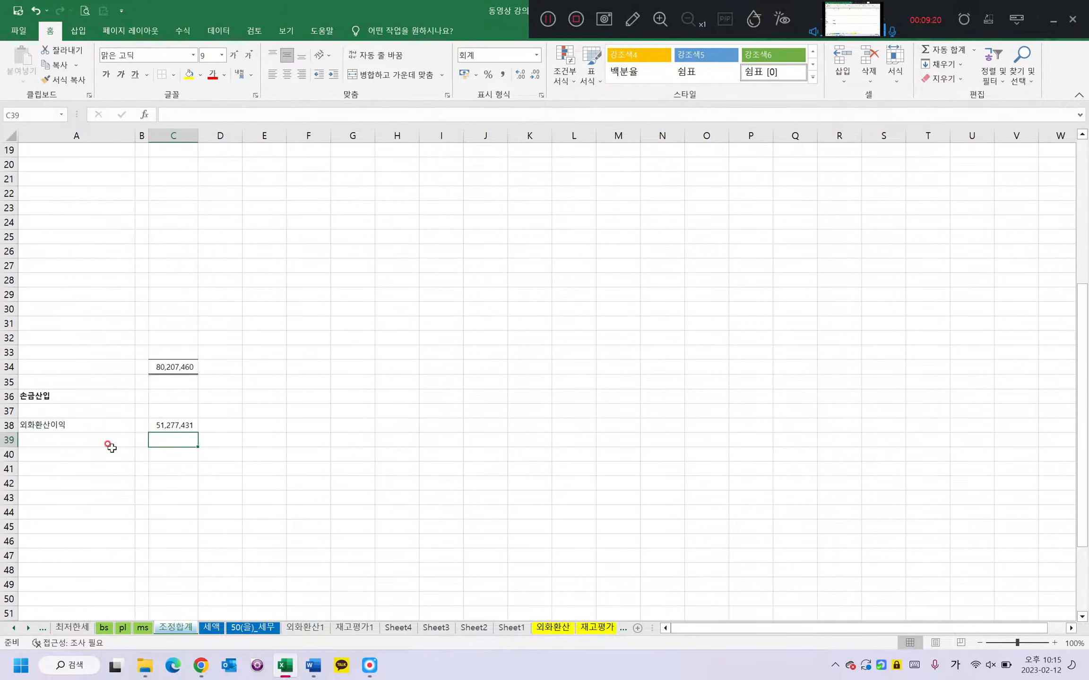
Copy the label in A38 to A39 and change the copy to 외화환산손실.
left_click(93, 424)
key("ctrl+c")
scroll(92, 437, "up", 2)
left_click(90, 440)
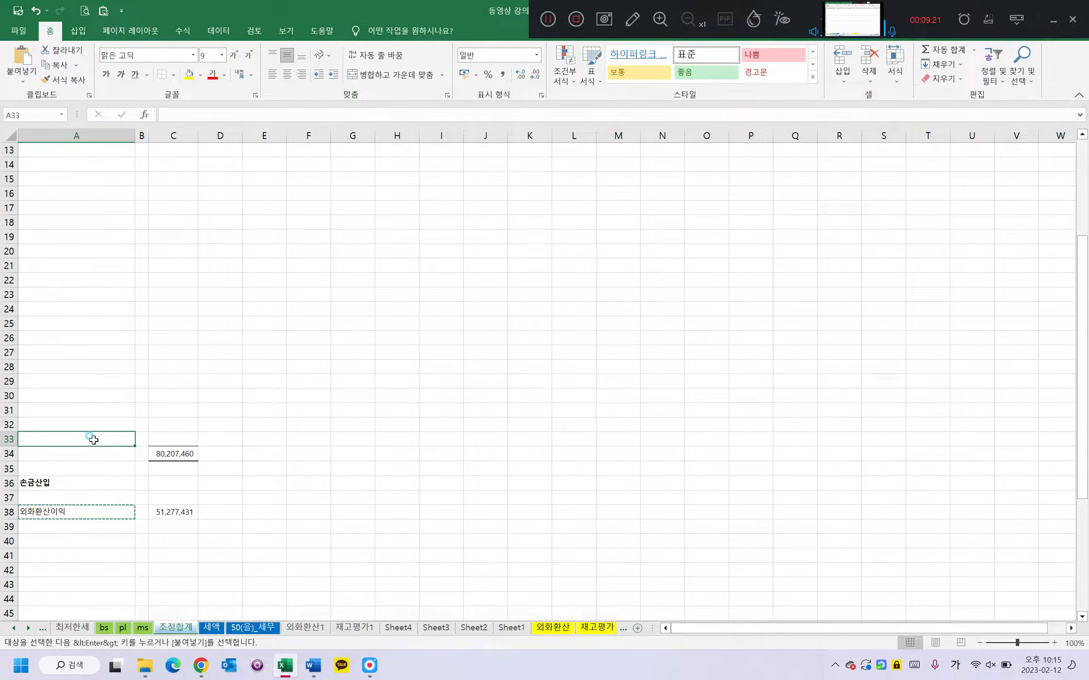
left_click(90, 524)
key("ctrl+v")
double_click(94, 525)
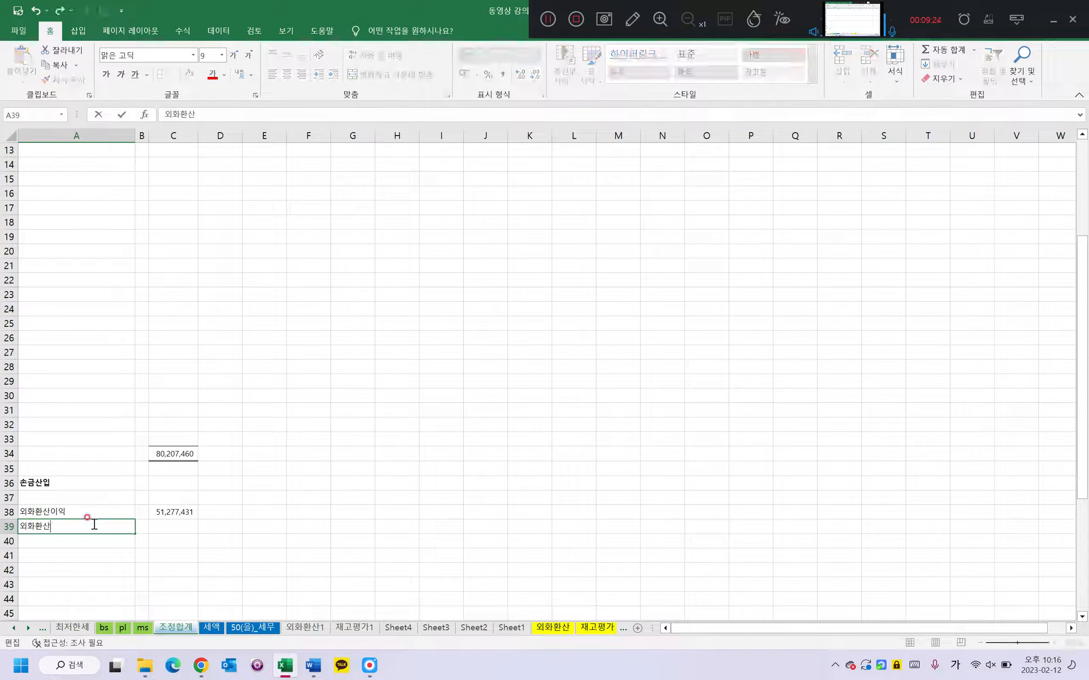
type("손실")
key("Return")
Link C39 to the 손금산입 amount in B11 of the 외화환산1 sheet.
key("Up")
key("Right")
key("Right")
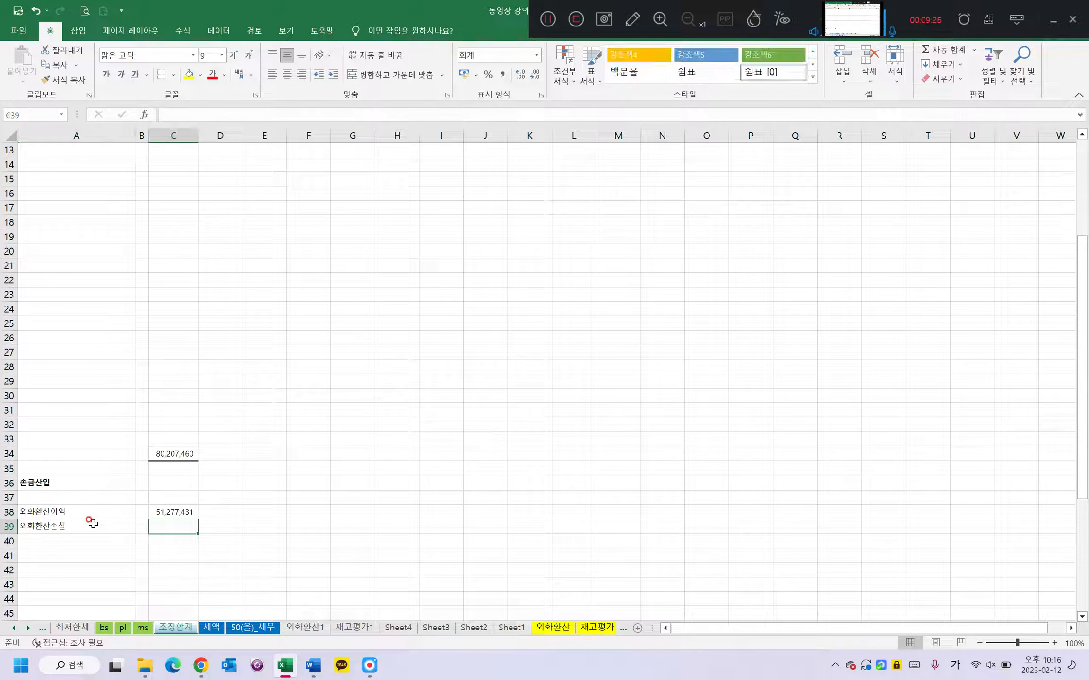
type("=")
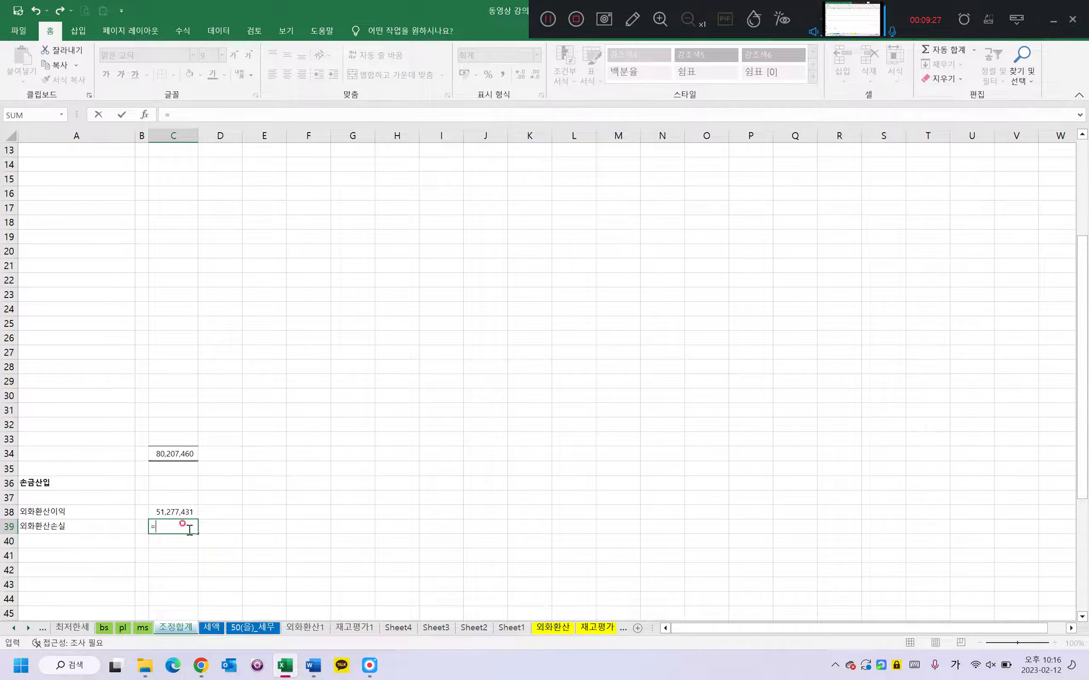
left_click(316, 628)
left_click(133, 293)
key("Return")
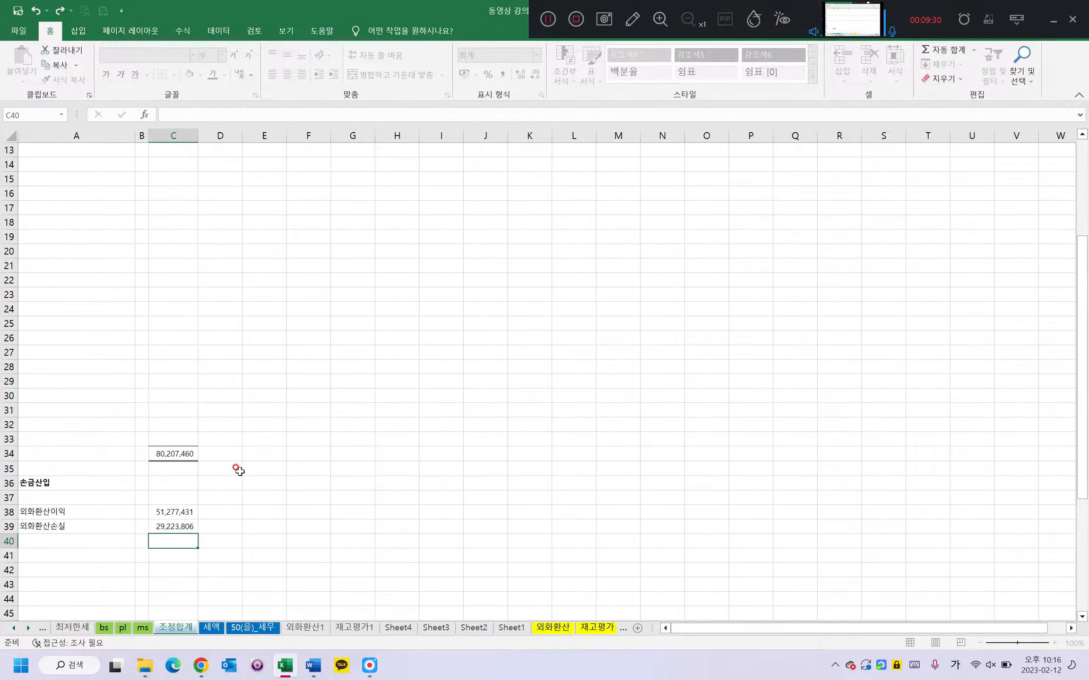
Copy the link formulas in C38:C39 to D38:D39 and those in C6:C7 to D6:D7 to bring in the 유보 dispositions.
left_click_drag(175, 512, 174, 526)
key("ctrl+c")
left_click(211, 512)
key("ctrl+v")
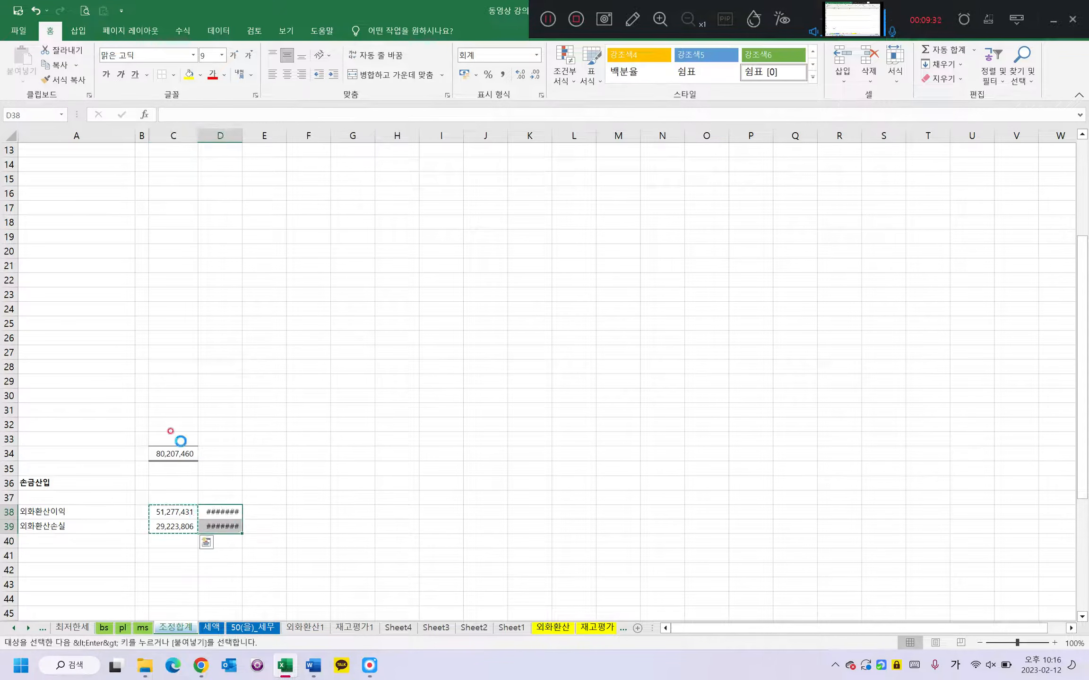
scroll(180, 441, "up", 4)
left_click_drag(170, 227, 175, 236)
key("ctrl+c")
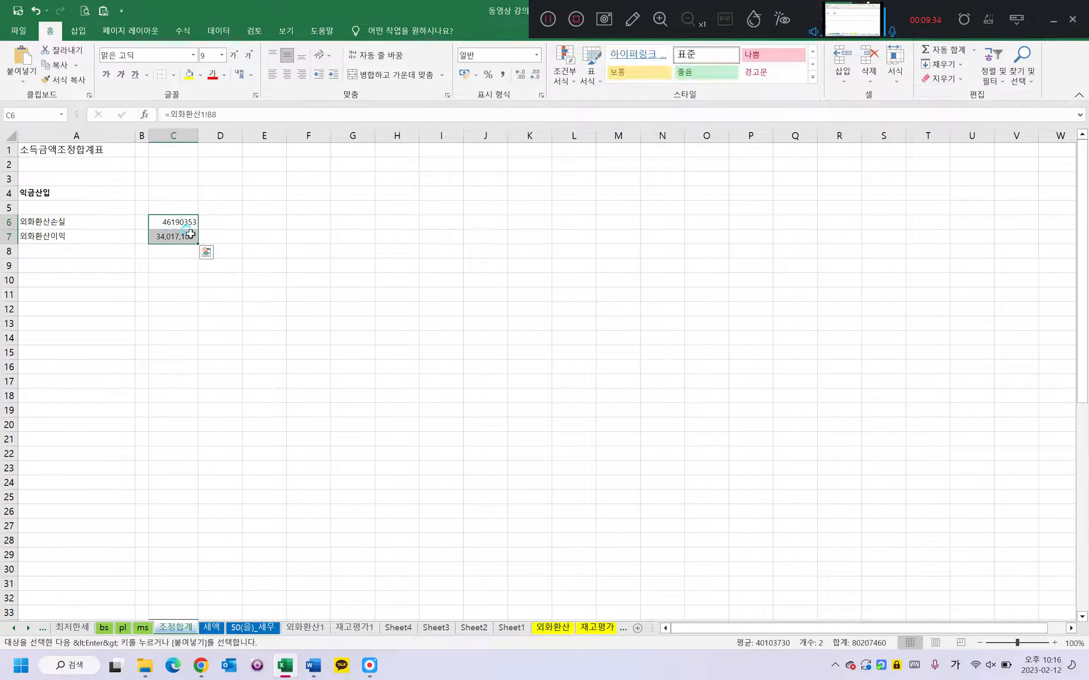
left_click(209, 221)
key("ctrl+v")
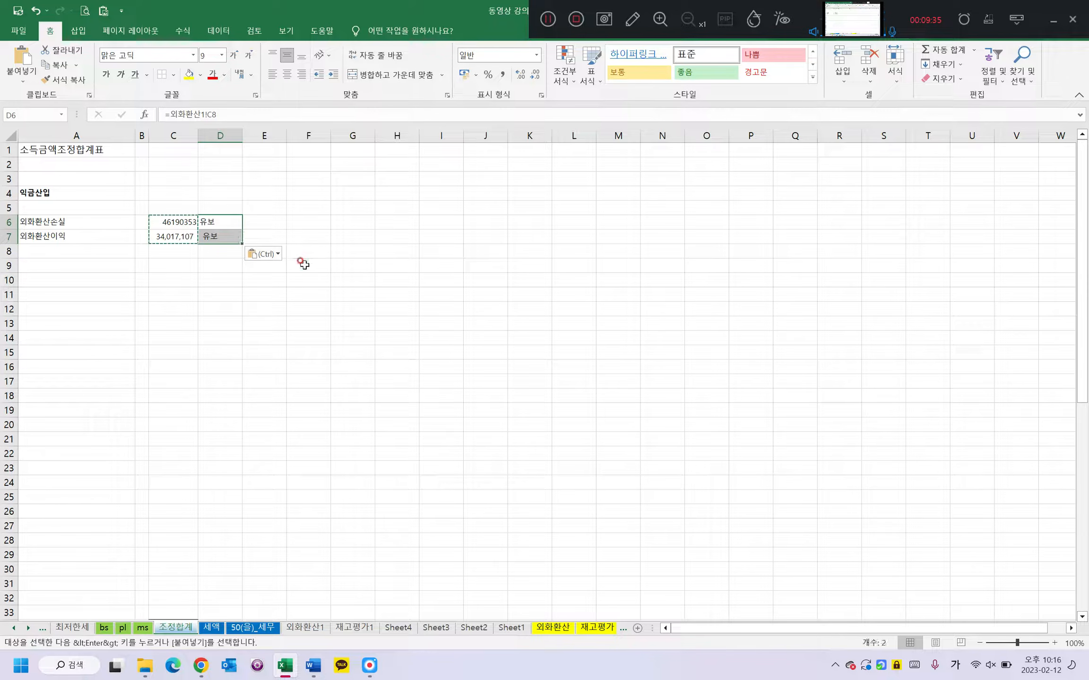
Check the 손금산입 total and 유보 summary on 조정합계, and the linked 익금산입 and 손금산입 amounts in C5 and C7 of the 세액 sheet.
scroll(303, 263, "down", 12)
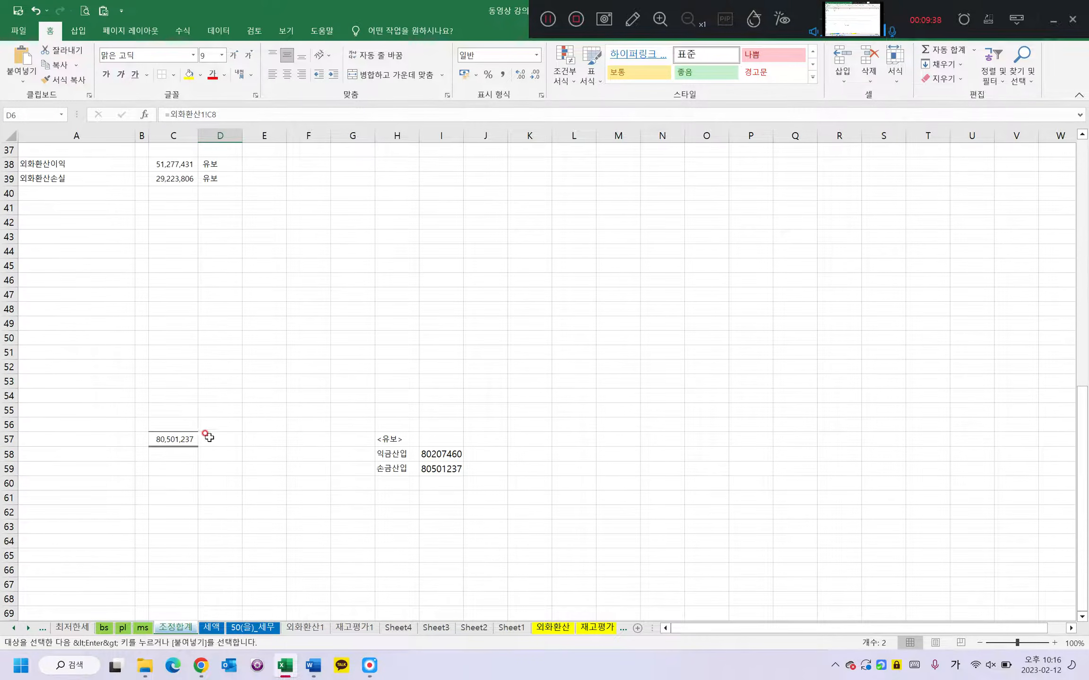
left_click(212, 628)
left_click(167, 198)
left_click(174, 225)
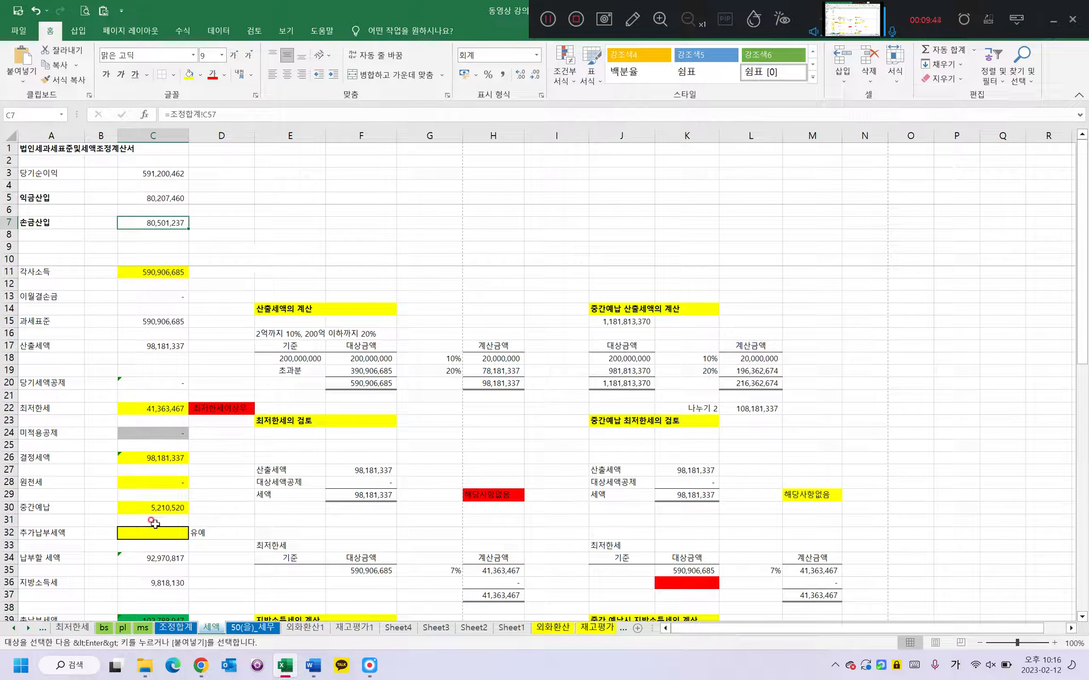
On the 50(을)_세무 sheet, fill the 외화환산이익 decrease in E28 with the negative of the 익금산입 amount in C7 of 조정합계.
left_click(257, 629)
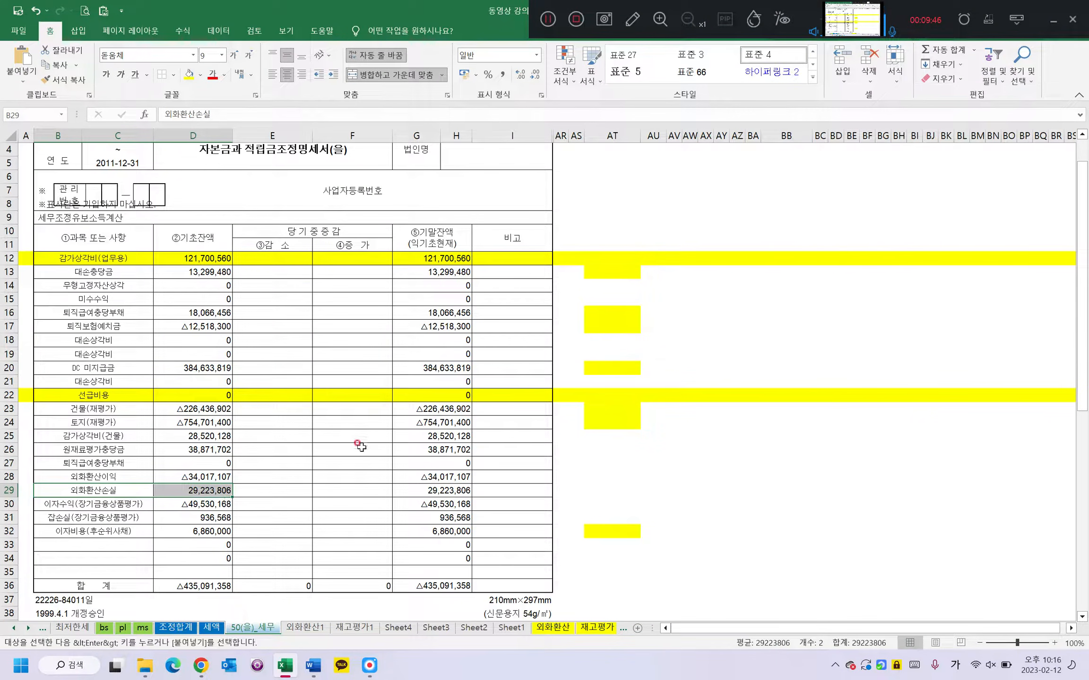
left_click(280, 502)
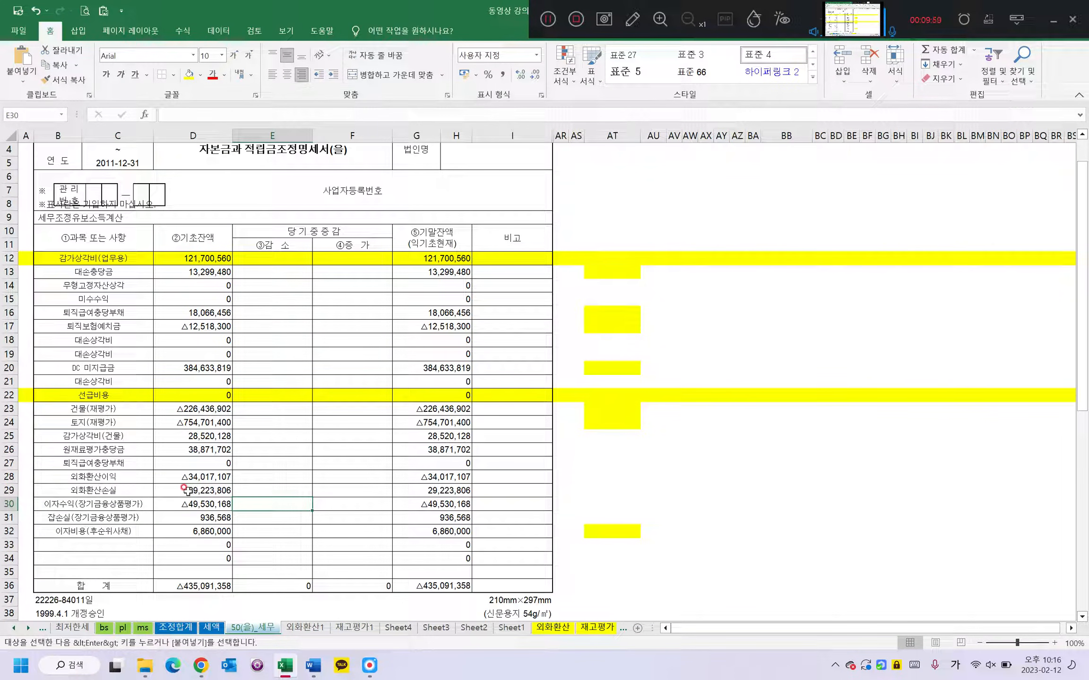
left_click(305, 627)
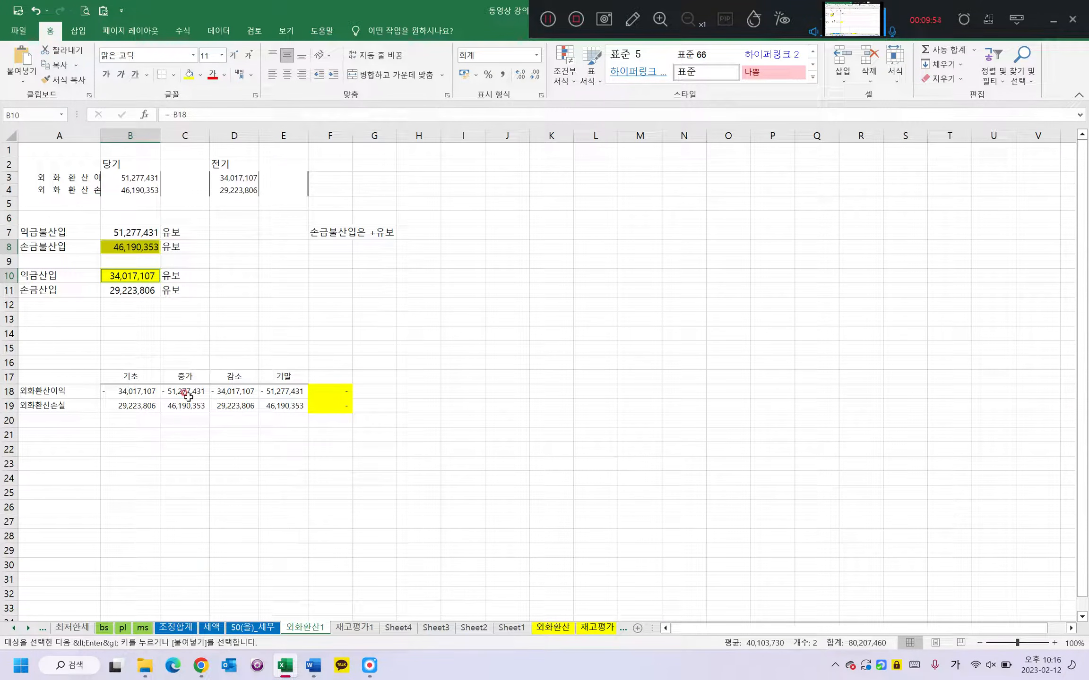
left_click(261, 629)
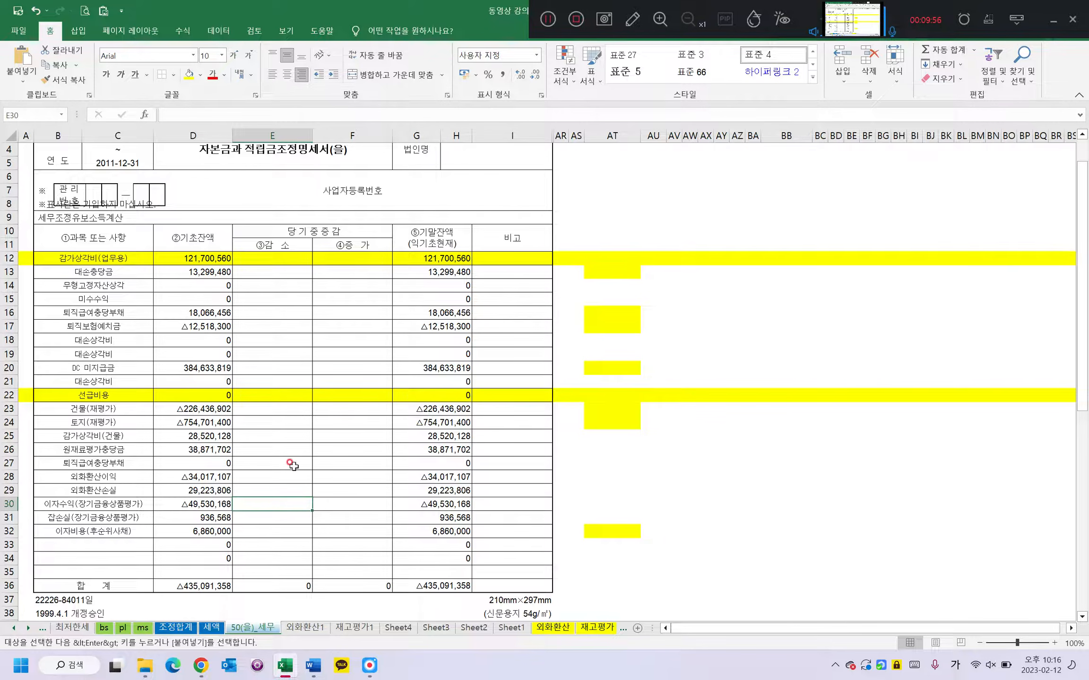
left_click(240, 476)
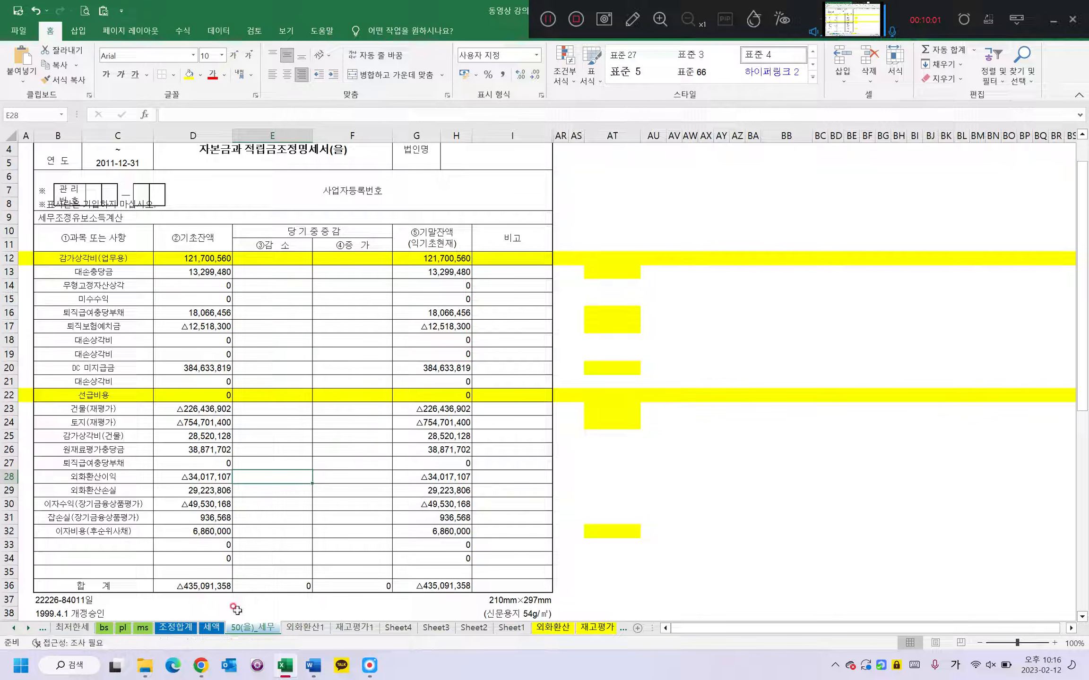
type("-")
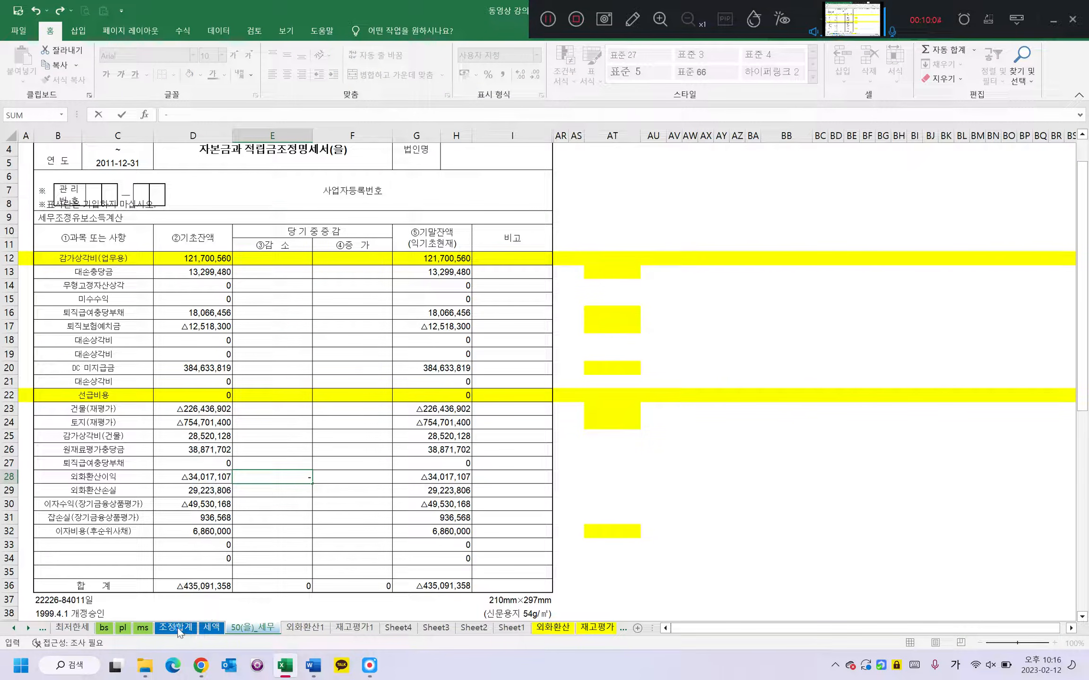
left_click(179, 632)
scroll(189, 523, "up", 2)
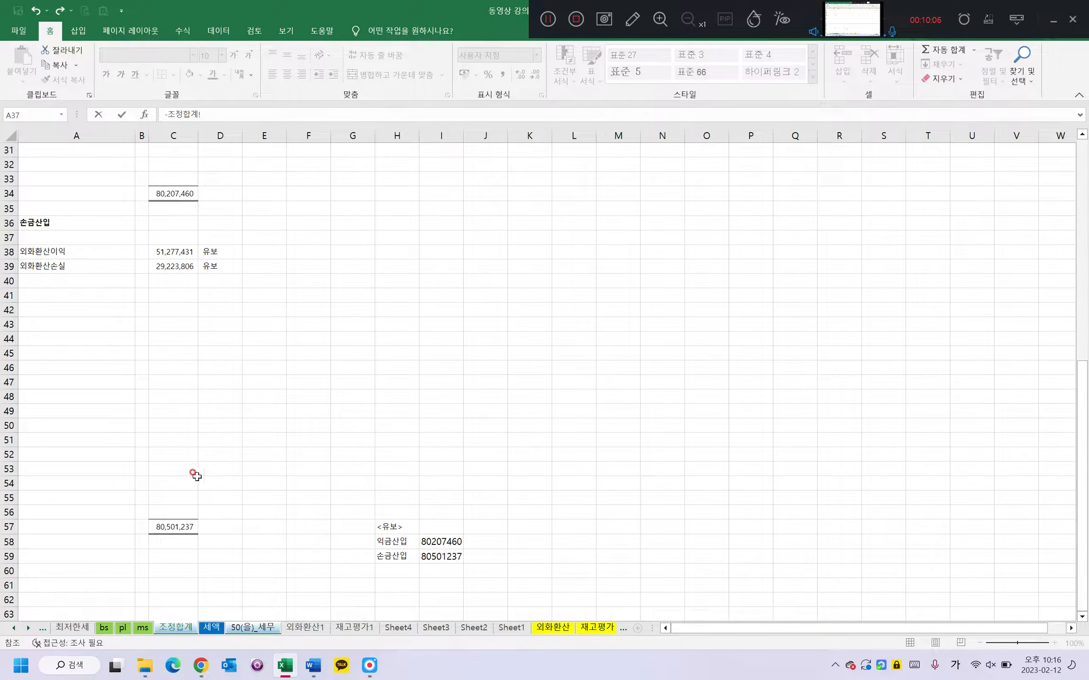
scroll(137, 281, "up", 10)
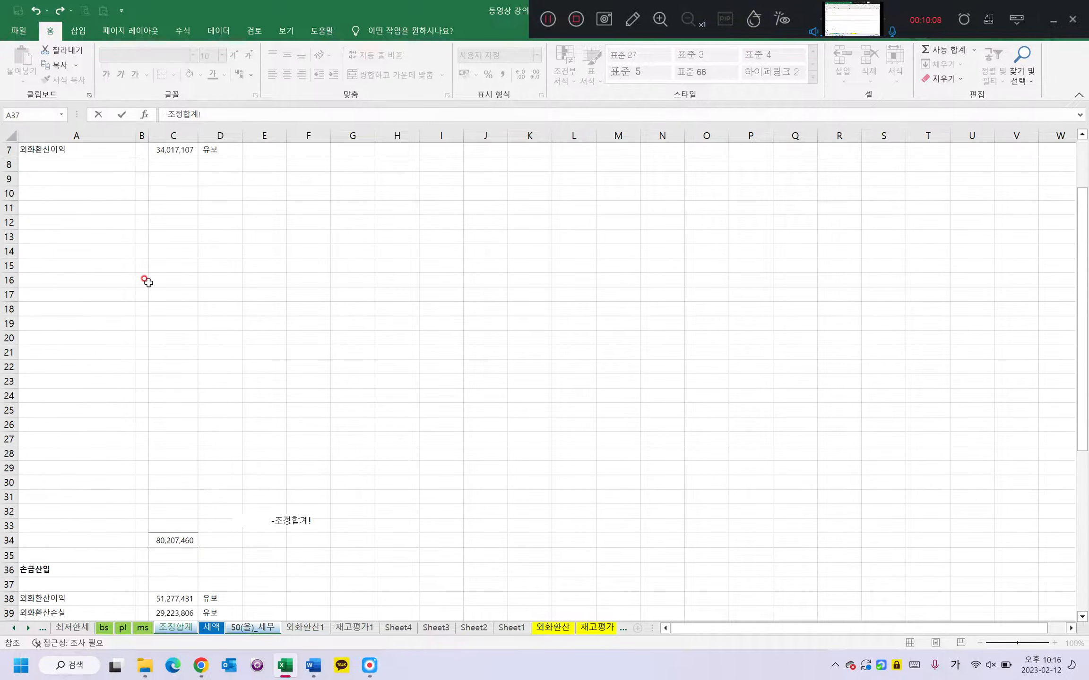
key("Return")
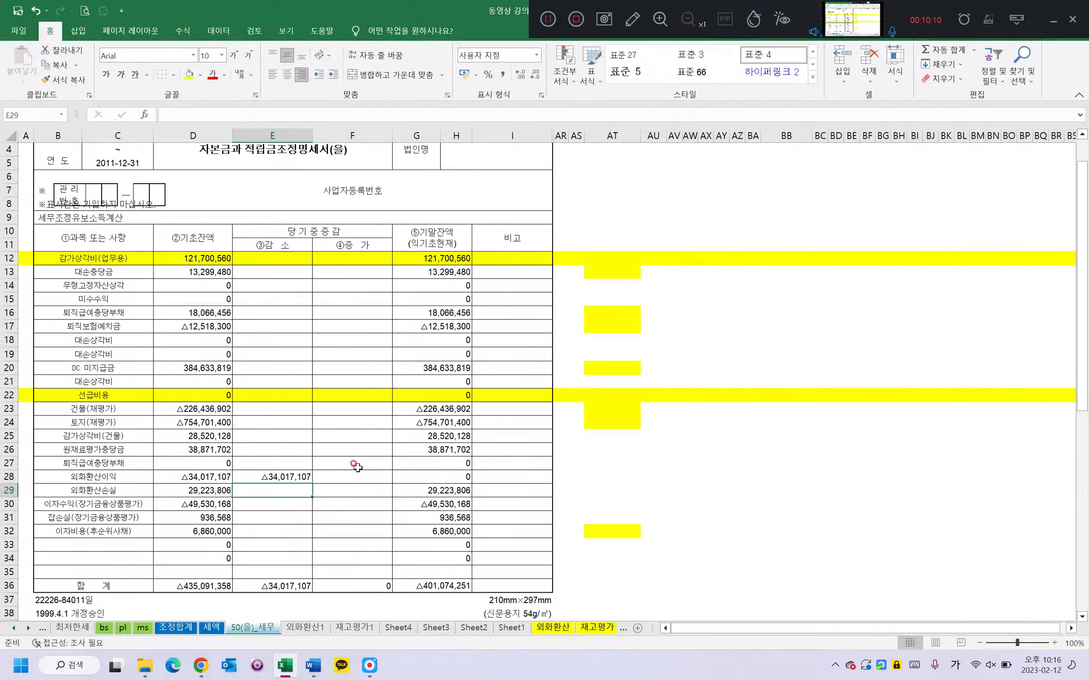
Fill the 외화환산이익 increase in F28 with the negative of the 손금산입 amount in C38 of 조정합계.
left_click(357, 473)
type("-")
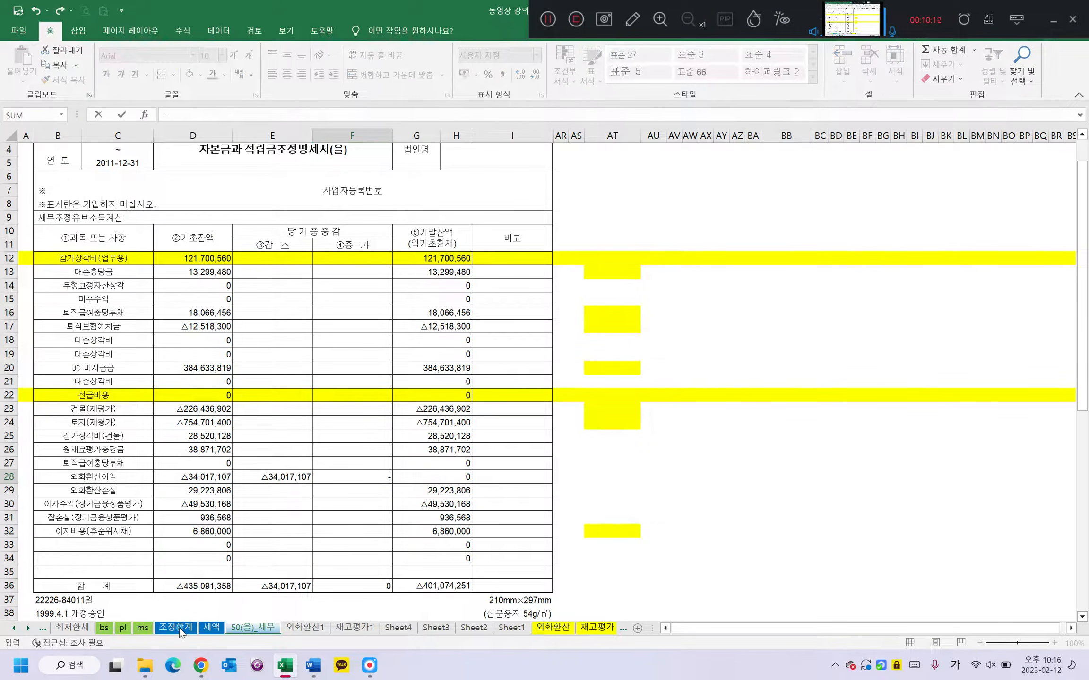
left_click(186, 629)
scroll(187, 355, "down", 8)
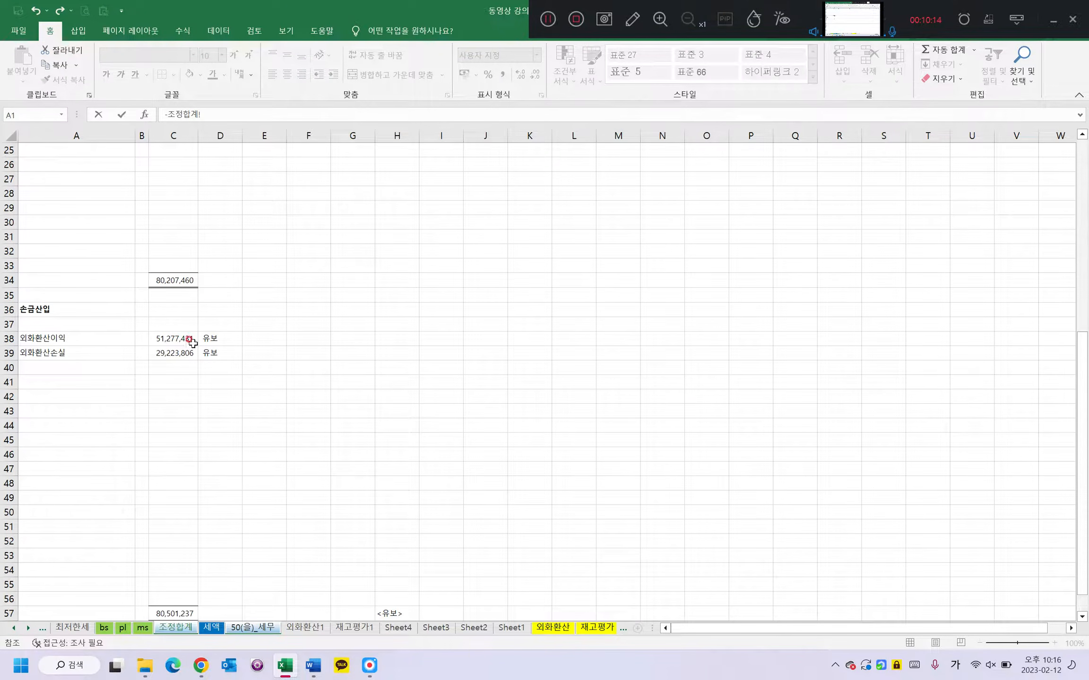
left_click(174, 339)
key("Return")
Link the 외화환산손실 decrease in E29 to the 손금산입 amount in C39 of 조정합계.
left_click(279, 489)
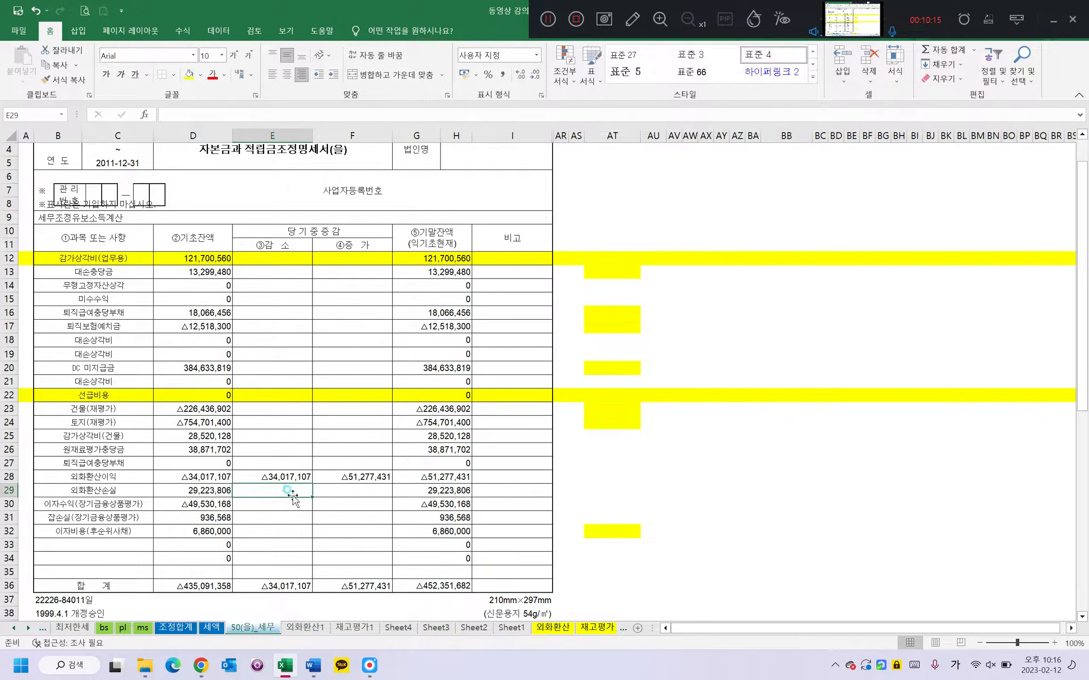
type("=")
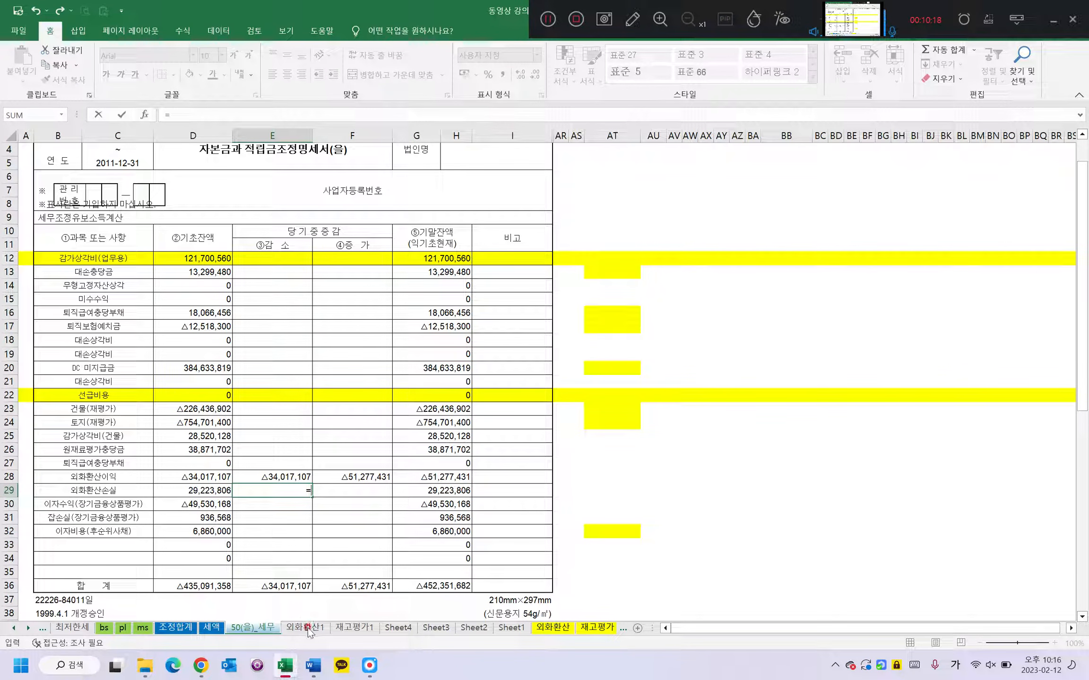
left_click(176, 627)
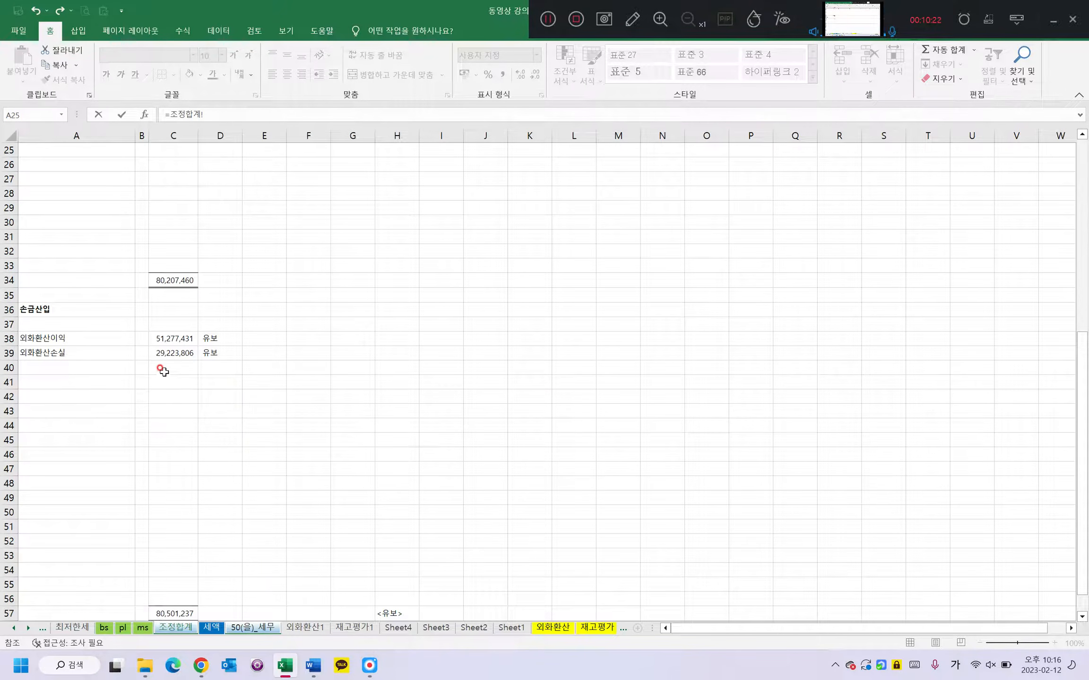
left_click(179, 358)
key("Return")
Link the 외화환산손실 increase in F29 to the 익금산입 amount in C6 of 조정합계.
left_click(351, 489)
type("=")
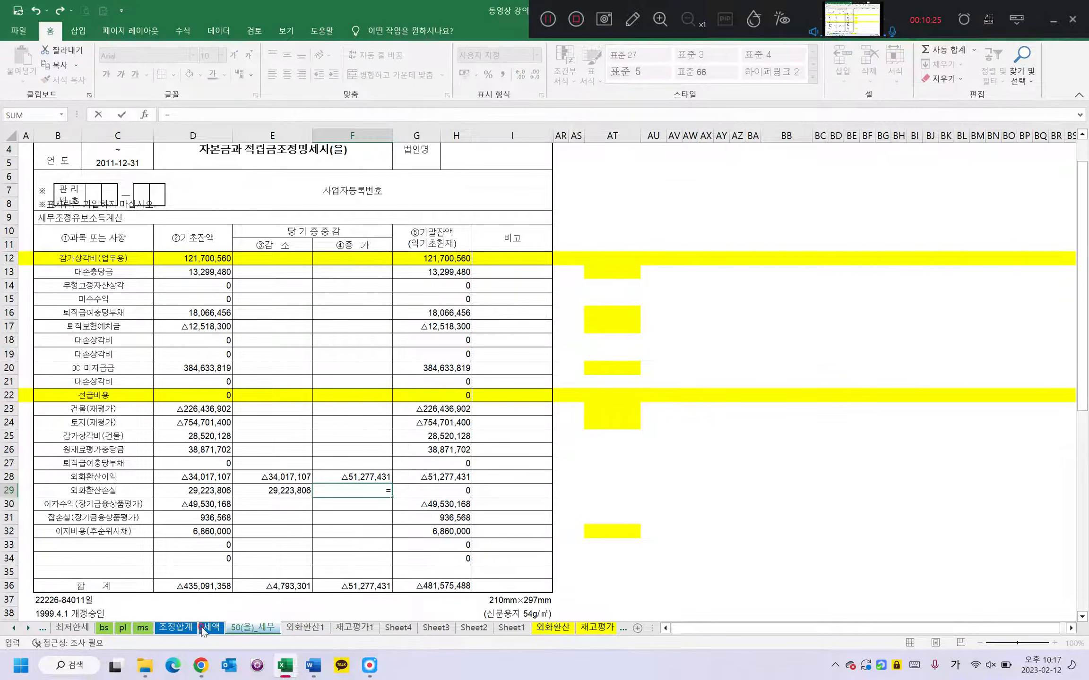
left_click(182, 629)
scroll(156, 458, "up", 8)
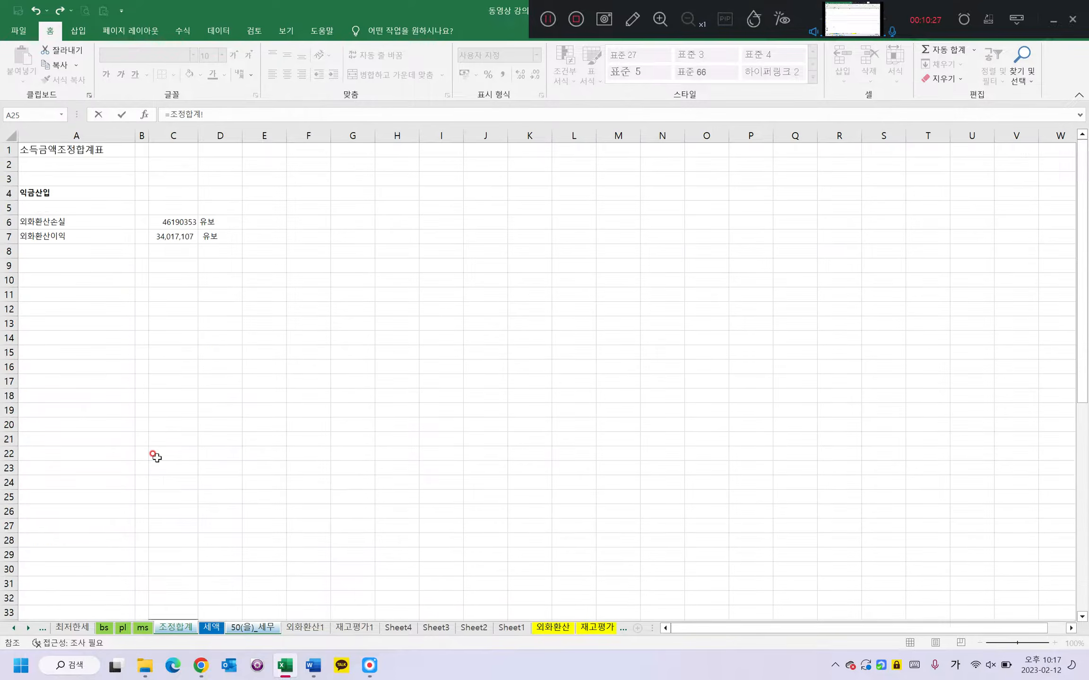
left_click(189, 225)
key("Return")
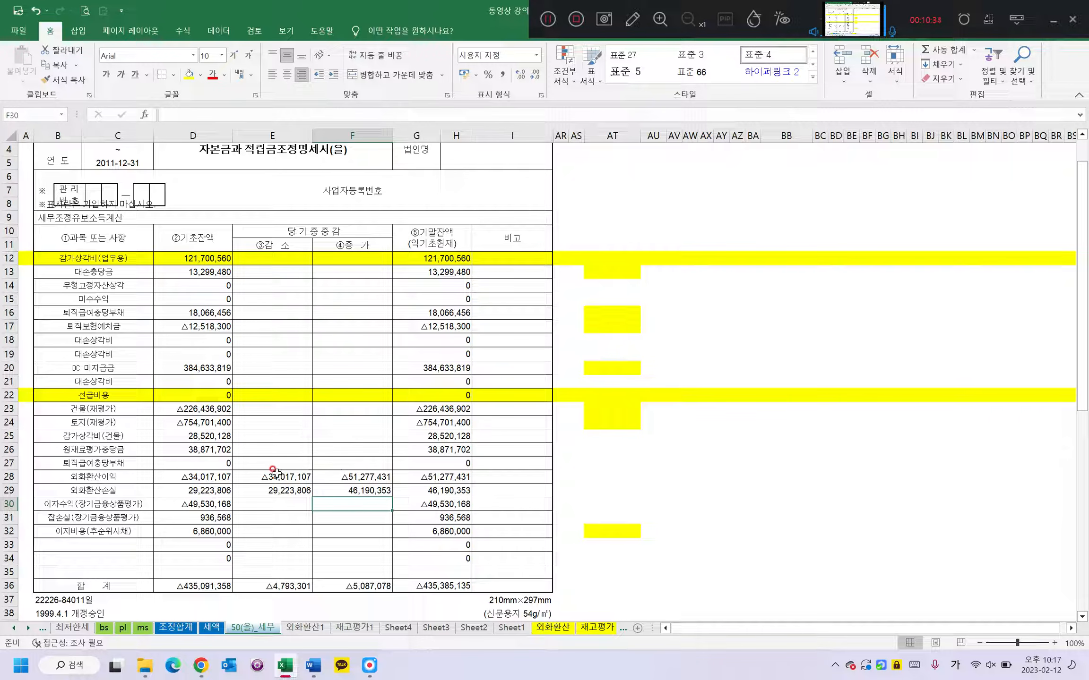
Add a check formula in AT28 that subtracts the 기말 balance in E18 of 외화환산1 from the closing balance in G28.
left_click(611, 477)
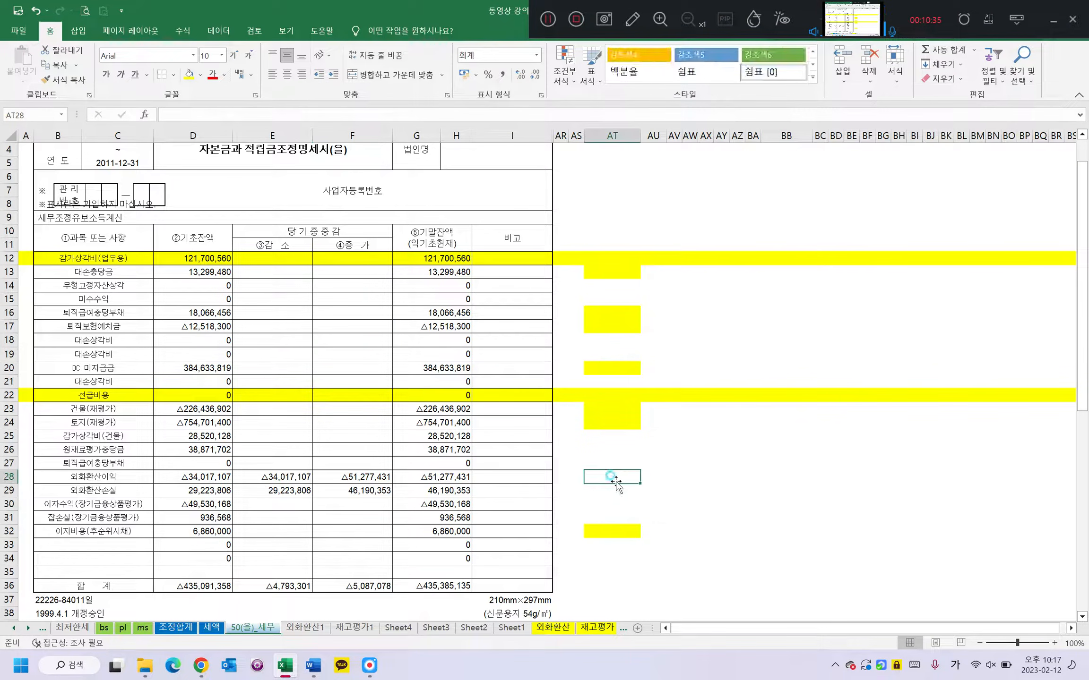
left_click(613, 482)
type("=")
left_click(439, 478)
type("-")
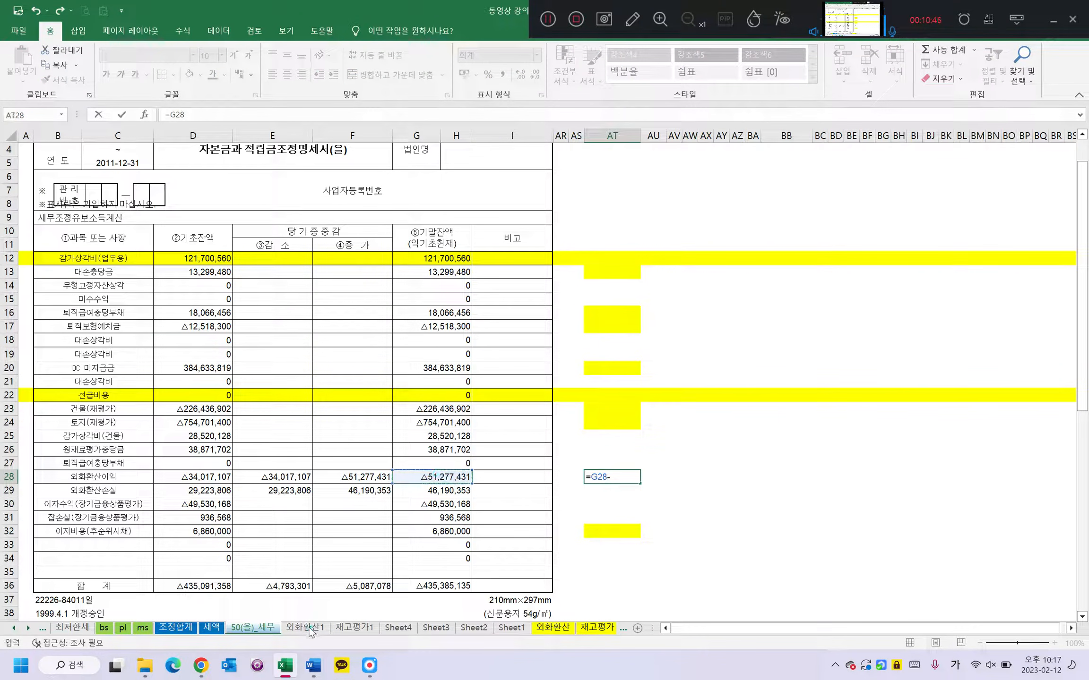
left_click(305, 628)
left_click(274, 391)
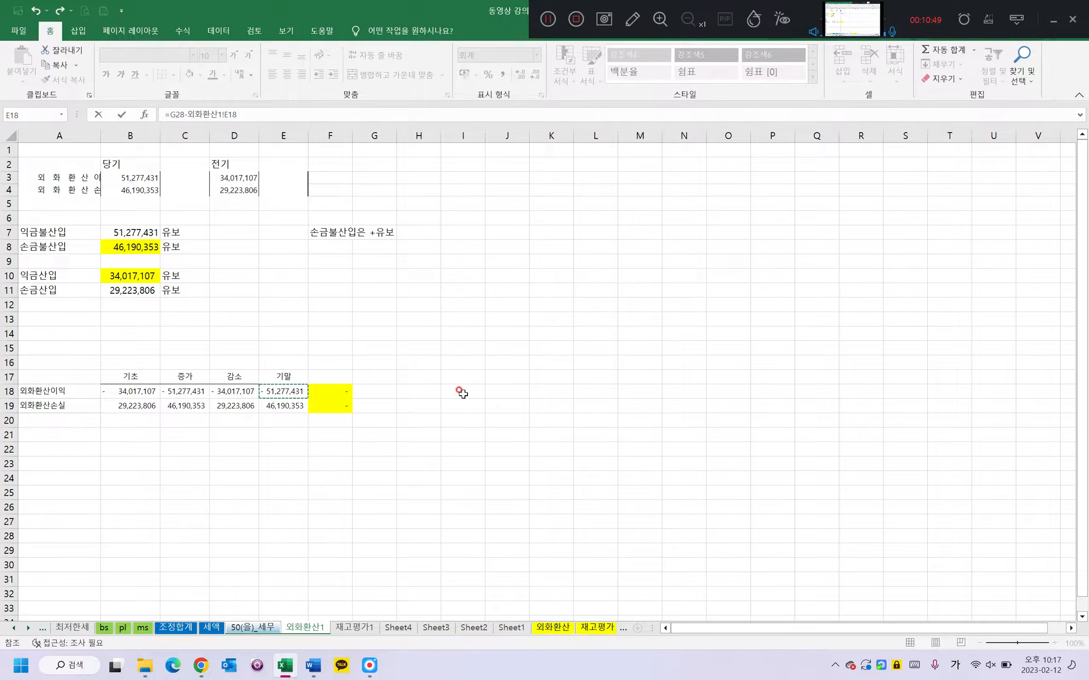
key("Return")
Copy the check formula from AT28 to AT29 and fill both cells yellow.
left_click(608, 475)
key("ctrl+c")
left_click(609, 490)
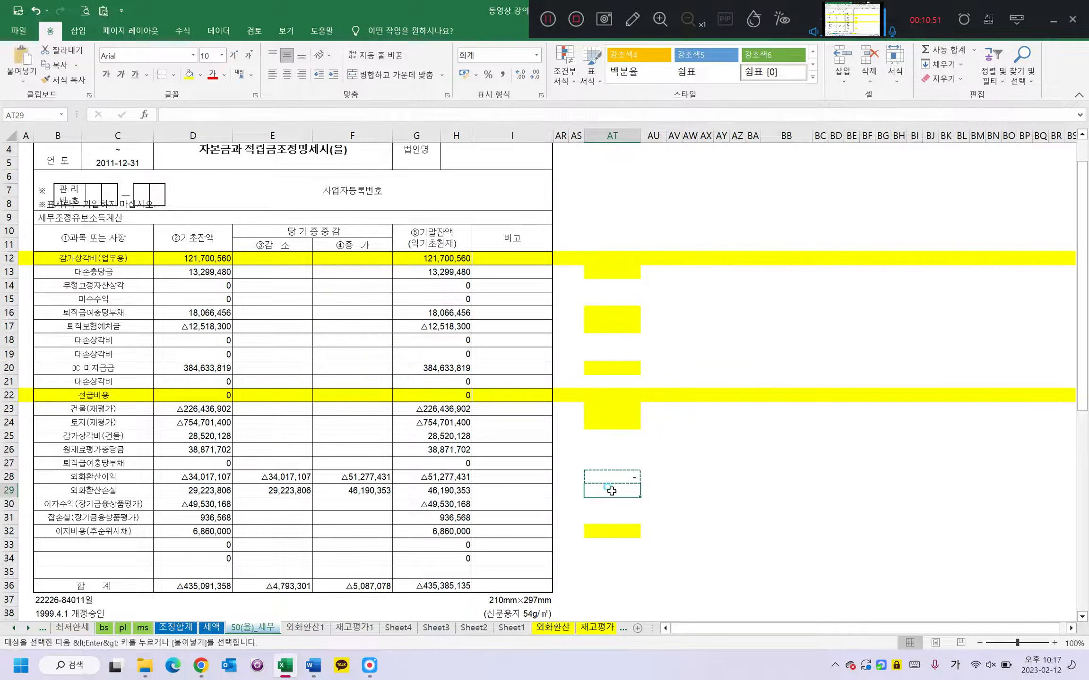
key("ctrl+v")
left_click_drag(606, 477, 609, 490)
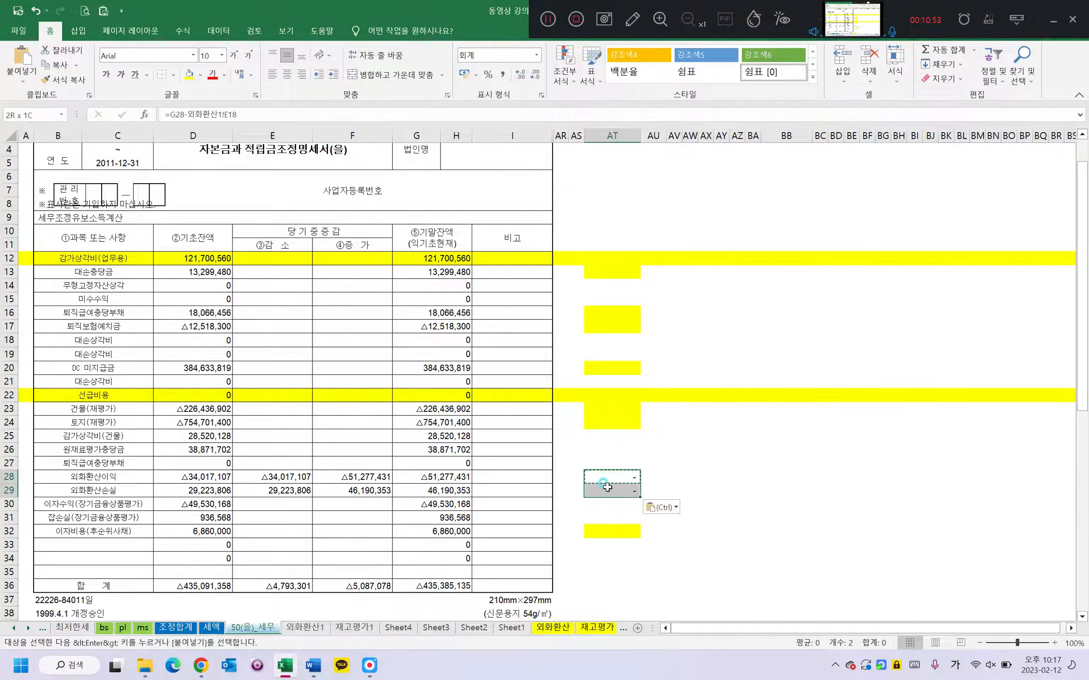
left_click(188, 75)
Review the 유보 reconciliation in F39:F41 of 50(을)_세무, including the F40 formula that draws on 조정합계.
left_click(306, 627)
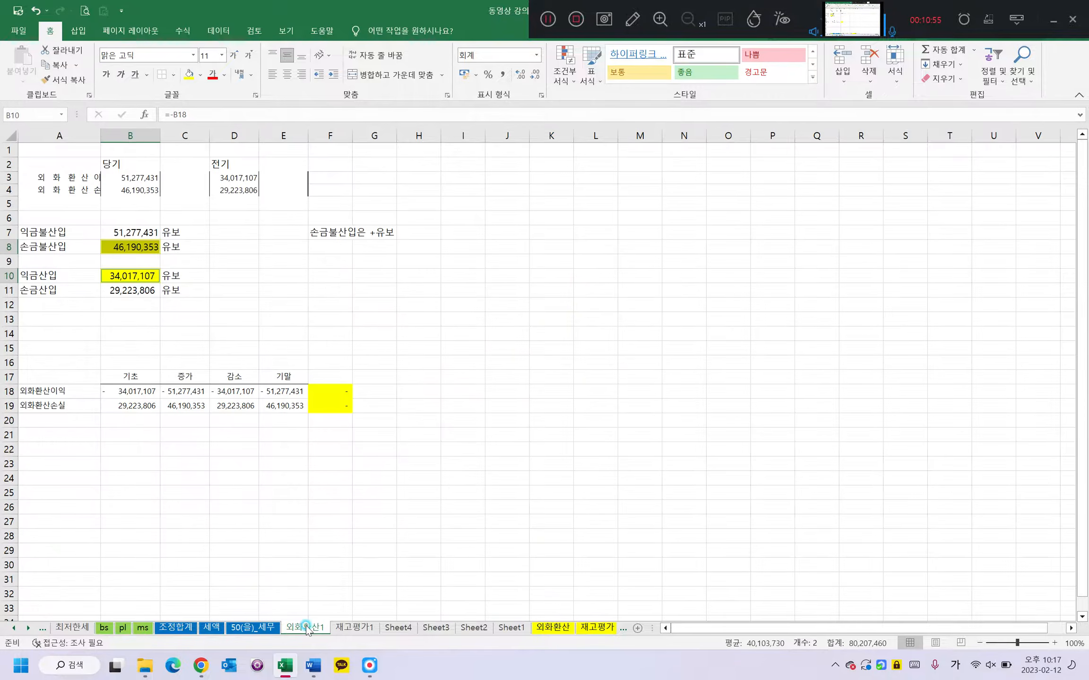
left_click(183, 633)
left_click(247, 629)
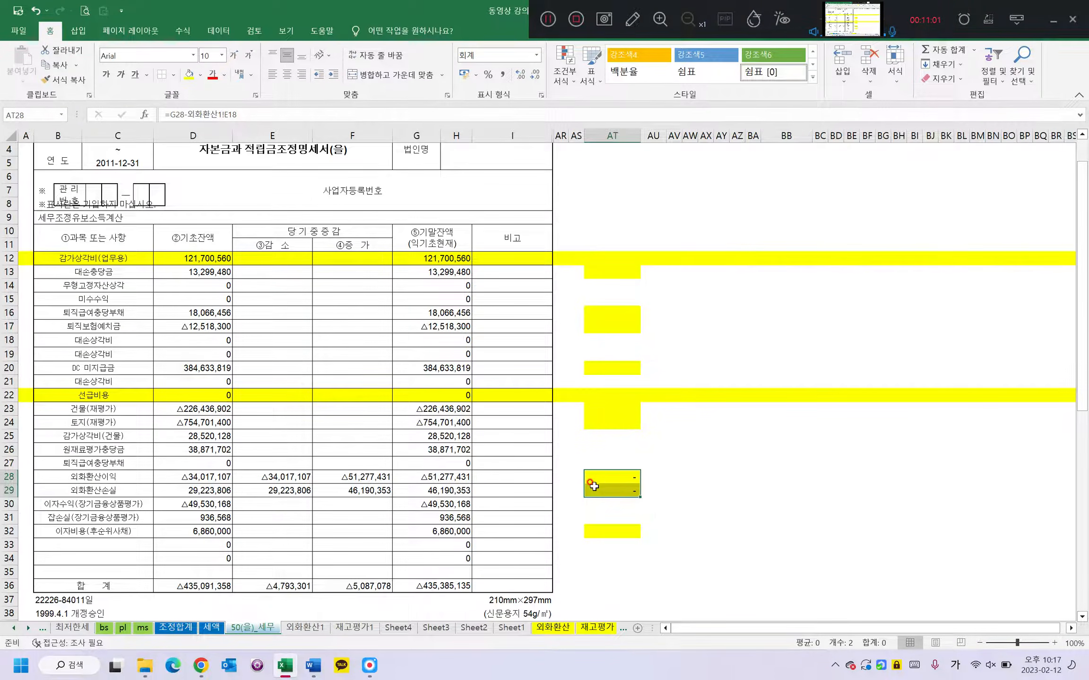
scroll(590, 484, "down", 4)
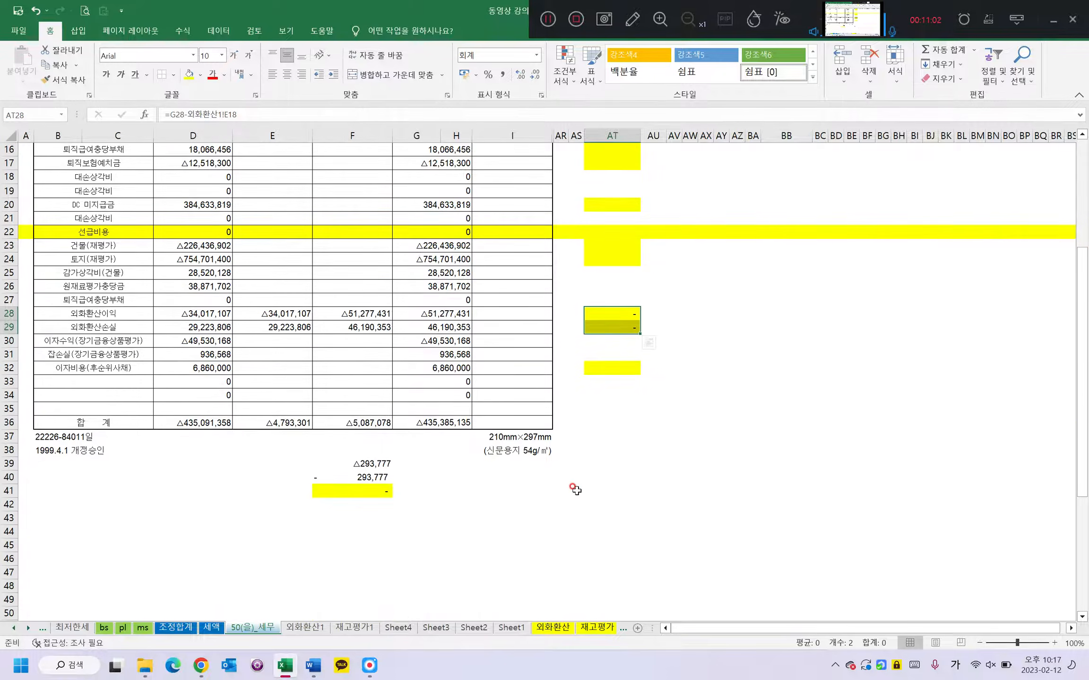
left_click(373, 477)
left_click(190, 629)
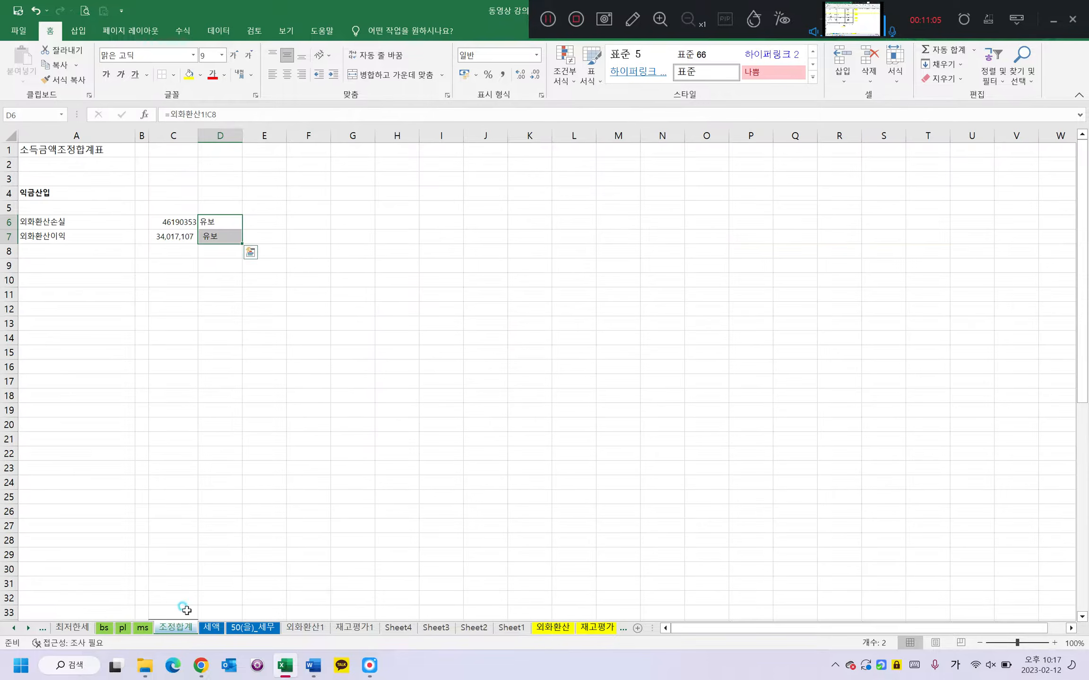
left_click(251, 628)
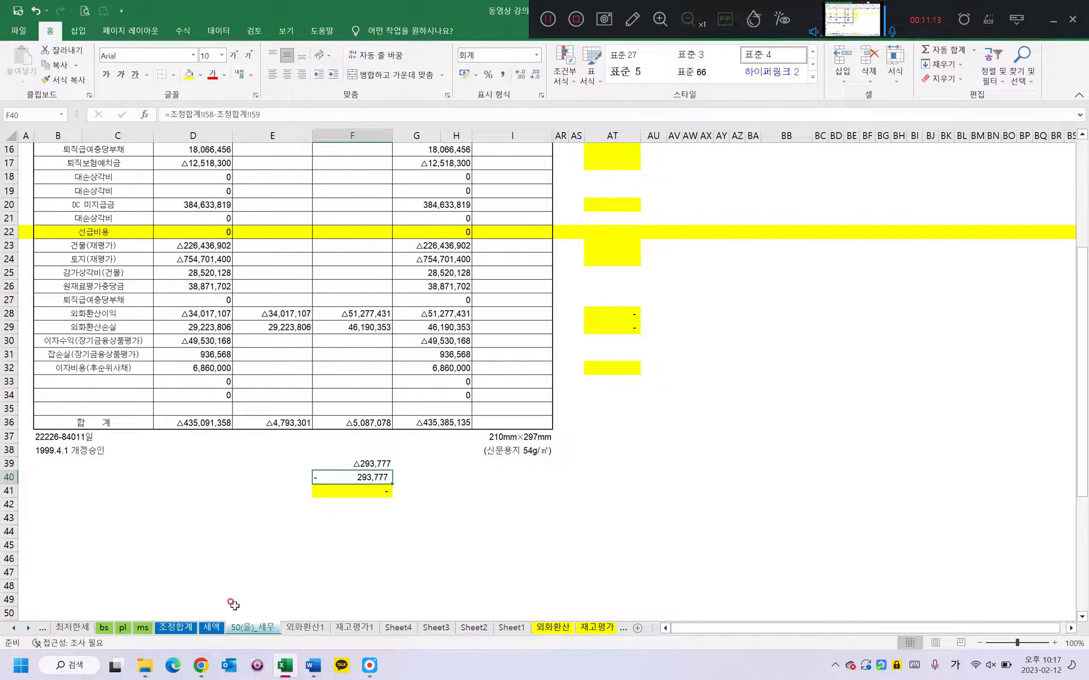
Examine the SUMIF formulas for 유보 in I58 and I59 of 조정합계, and compare them with the reconciliation on 50(을)_세무.
left_click(189, 628)
scroll(425, 378, "down", 2)
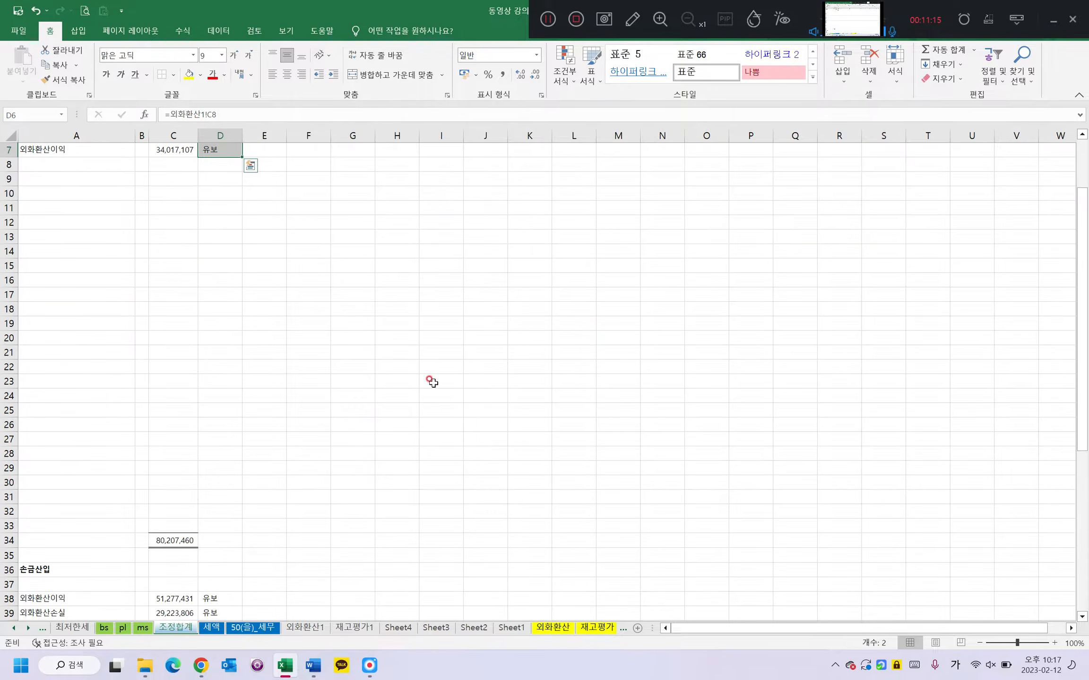
scroll(431, 382, "down", 9)
left_click(435, 497)
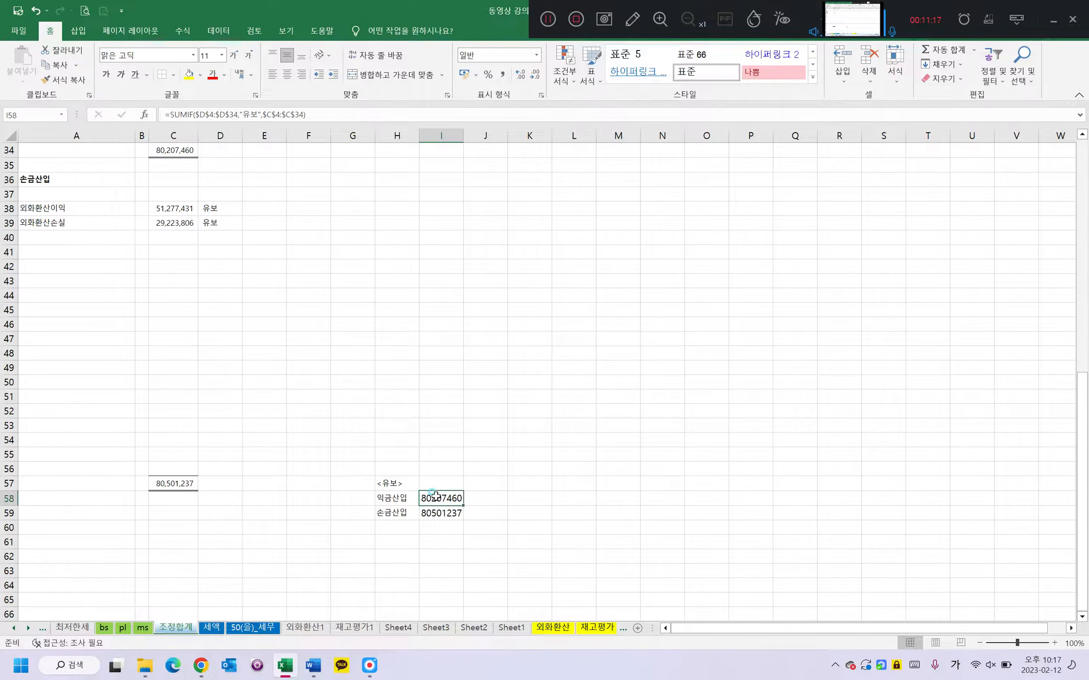
double_click(435, 497)
scroll(381, 437, "up", 11)
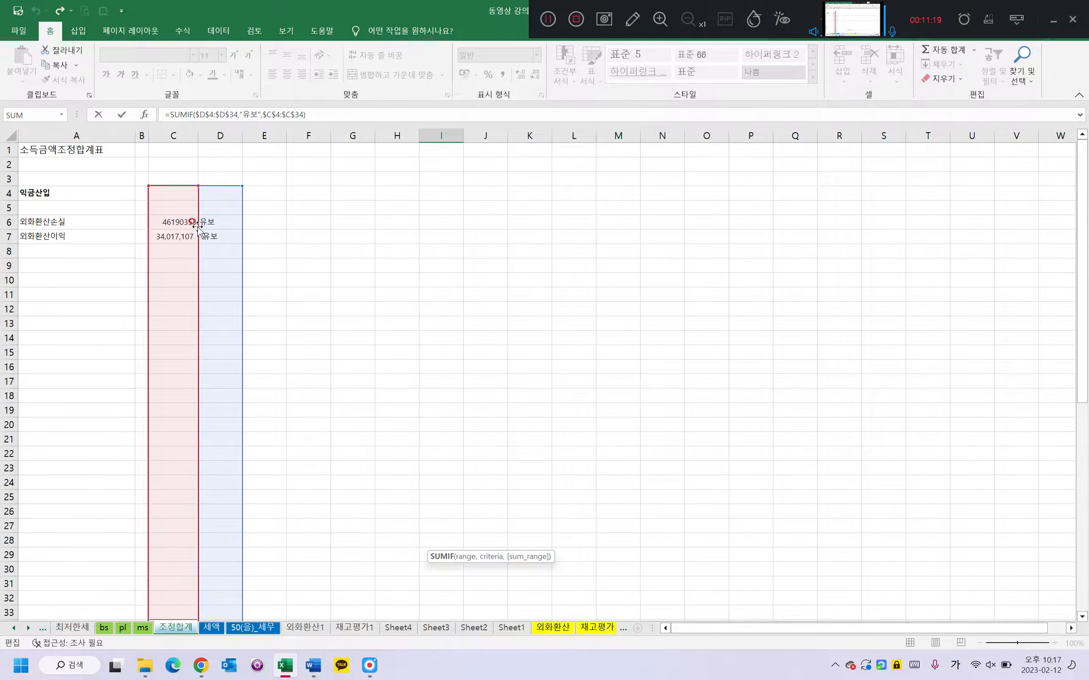
key("Return")
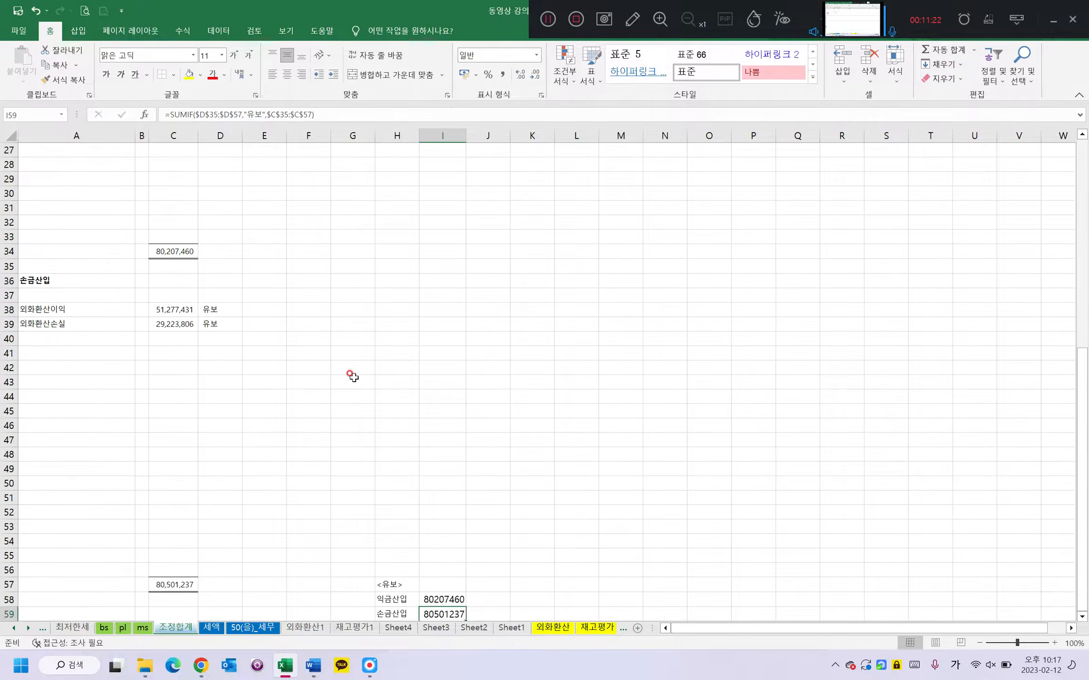
scroll(352, 376, "down", 3)
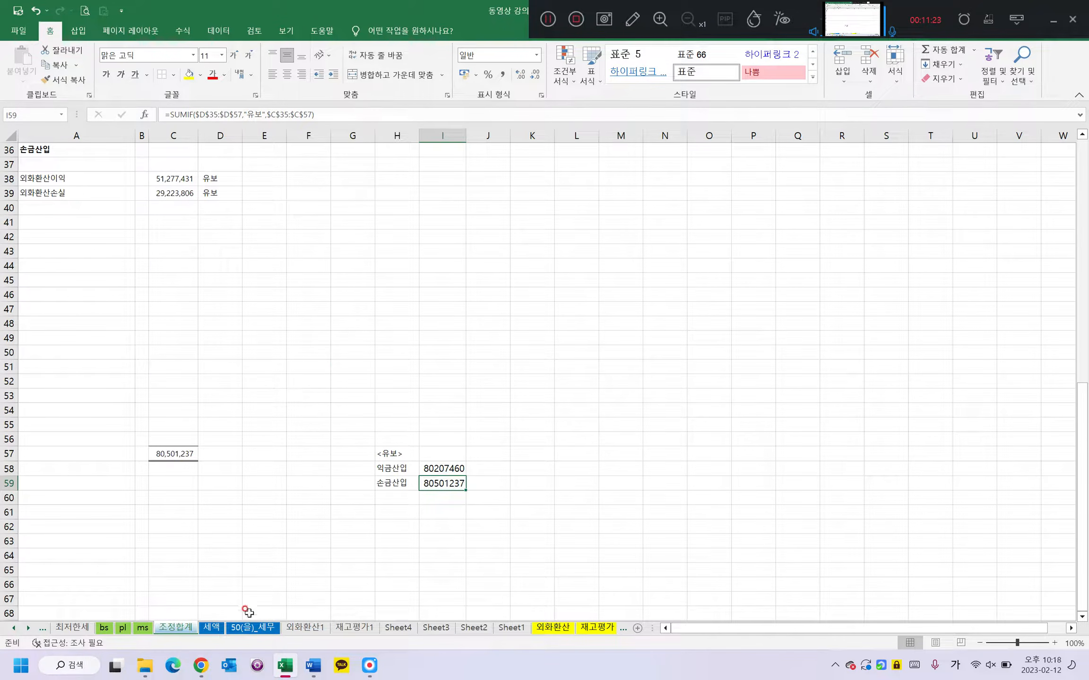
left_click(239, 628)
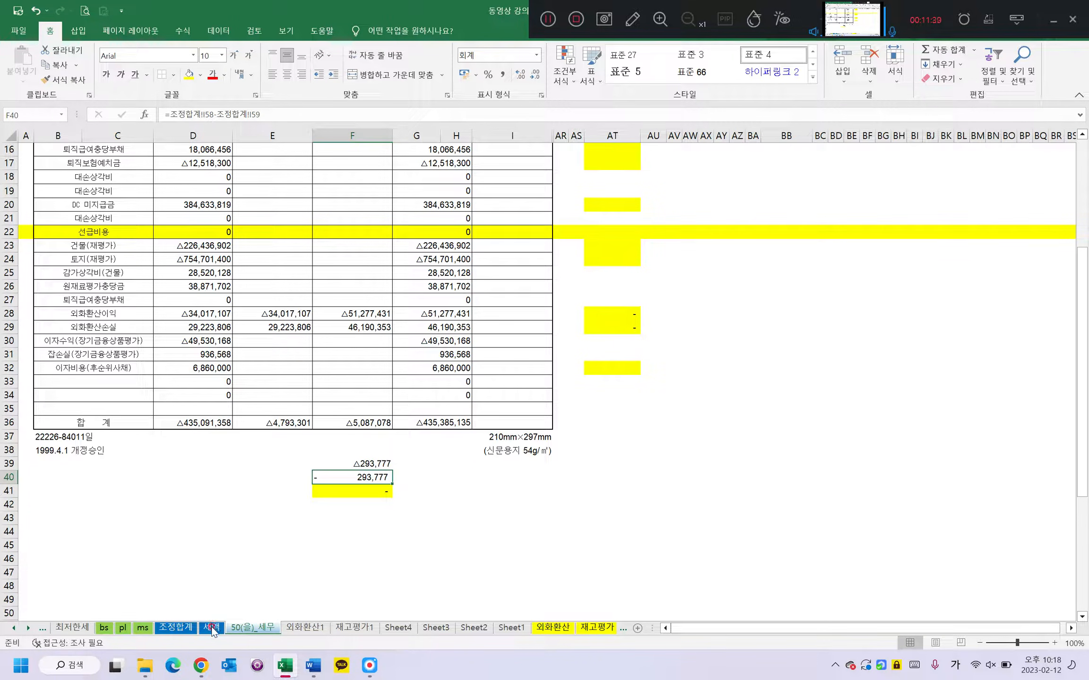
Look through 외화환산1 and the workbook's remaining sheet names, and review the adjustment flow across 조정합계, 세액 and 50(을)_세무.
left_click(305, 628)
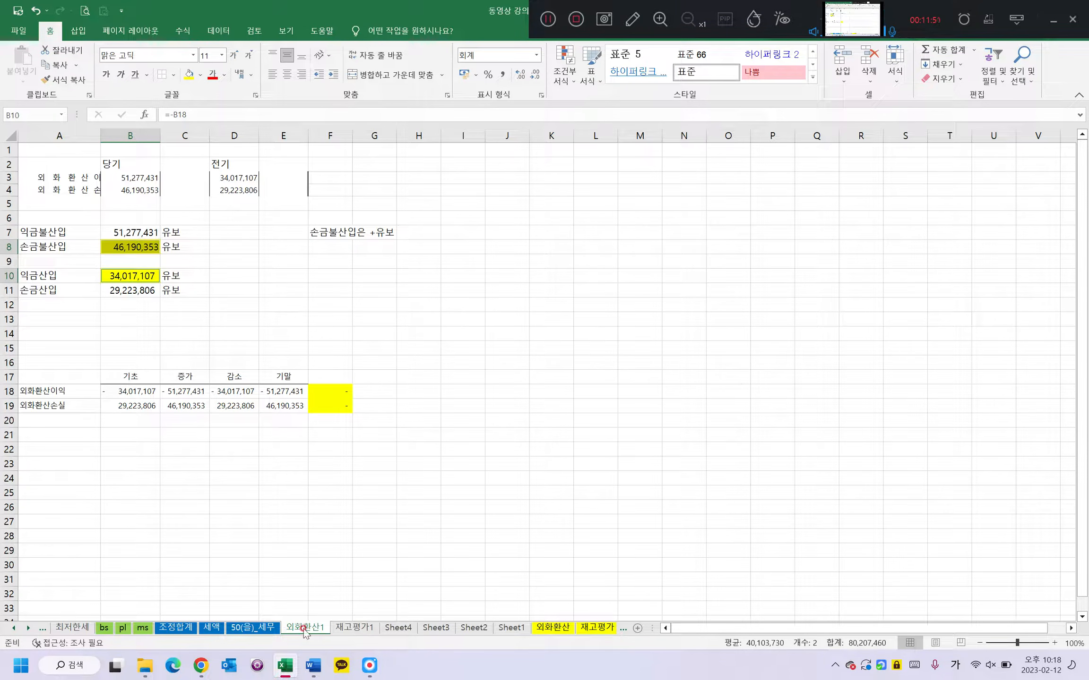
left_click(35, 632)
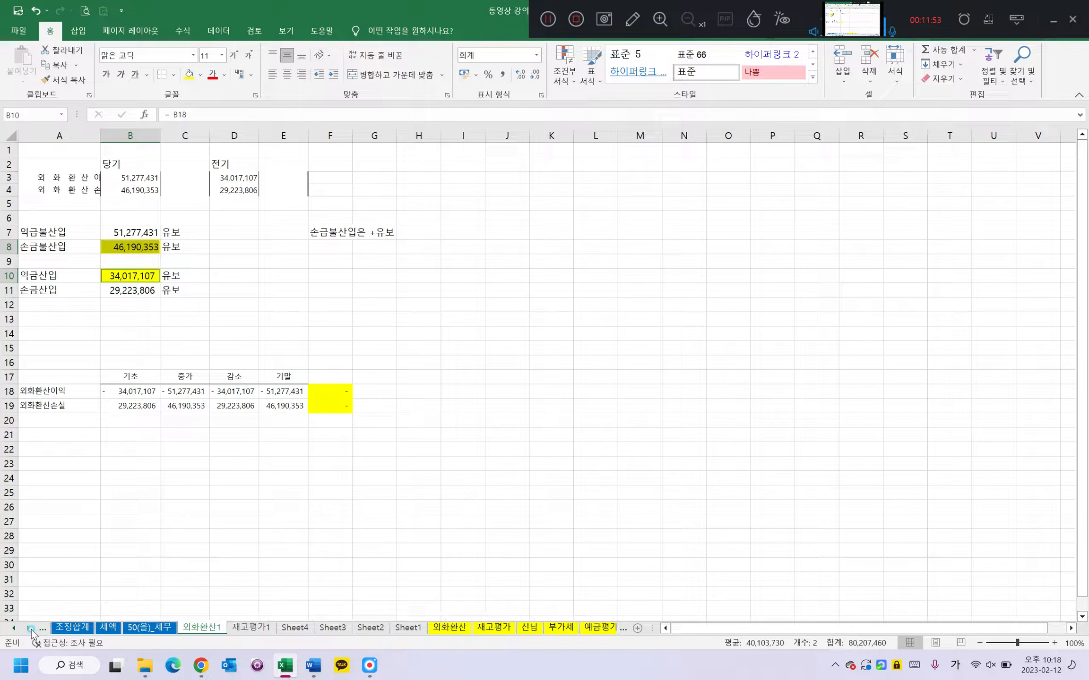
left_click(31, 632)
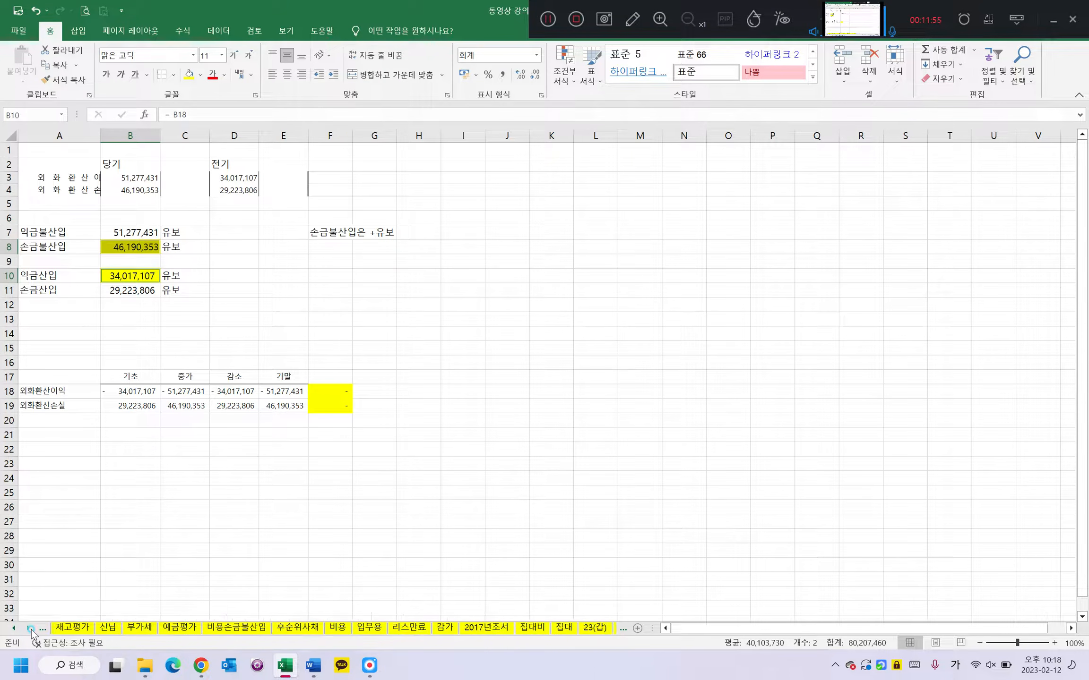
left_click(31, 631)
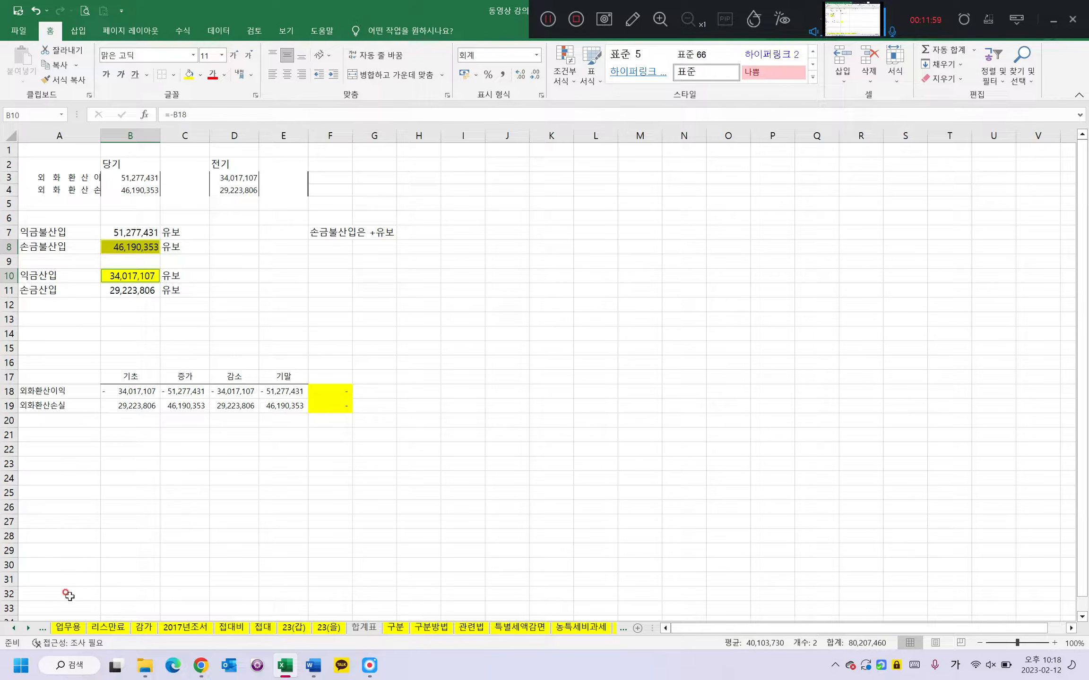
left_click(10, 629)
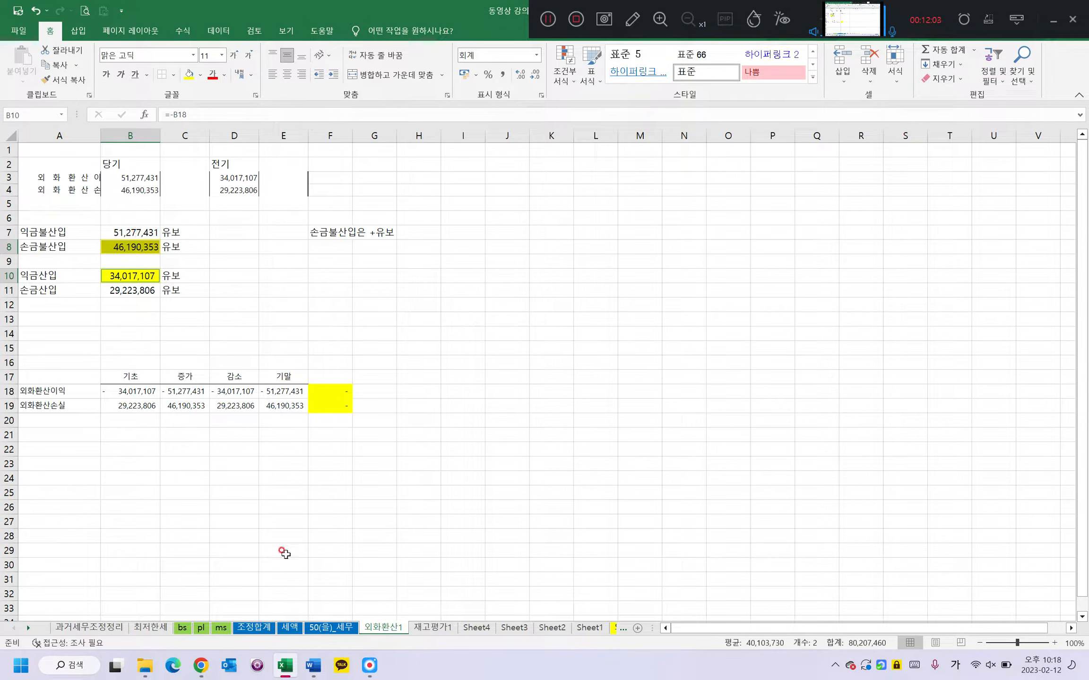
left_click(262, 630)
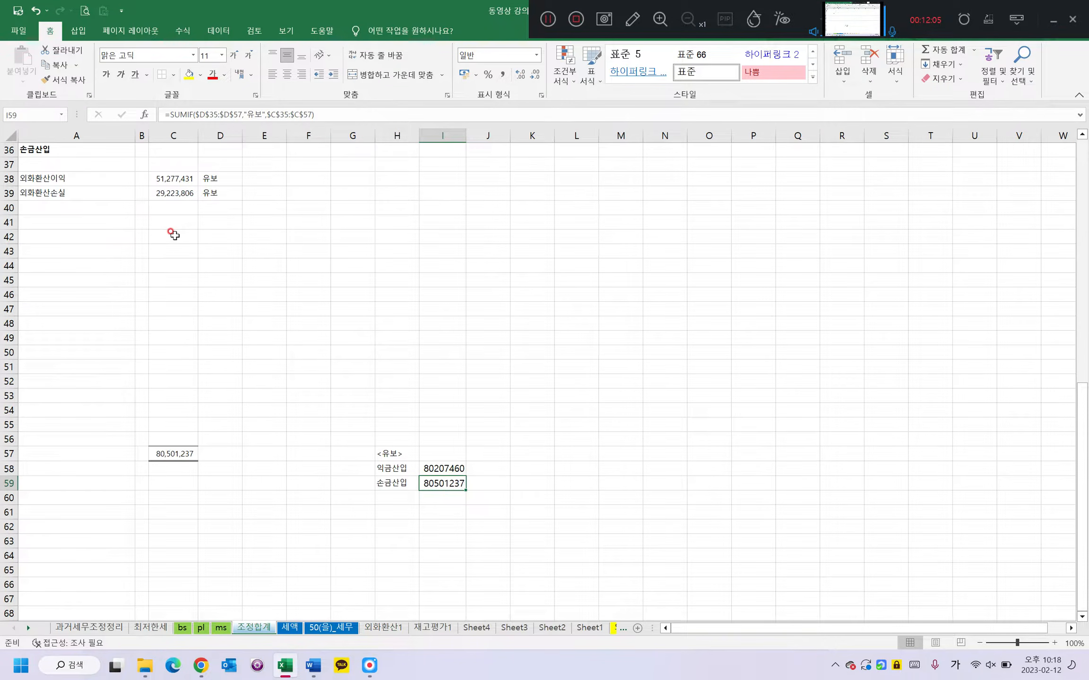
left_click(290, 628)
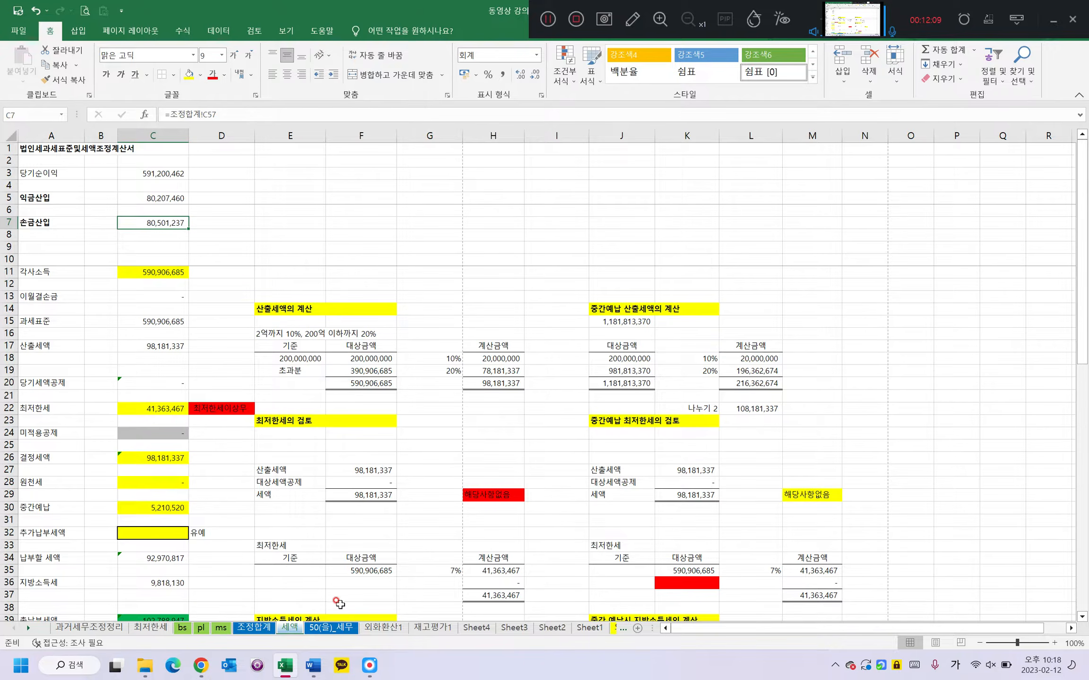
left_click(336, 630)
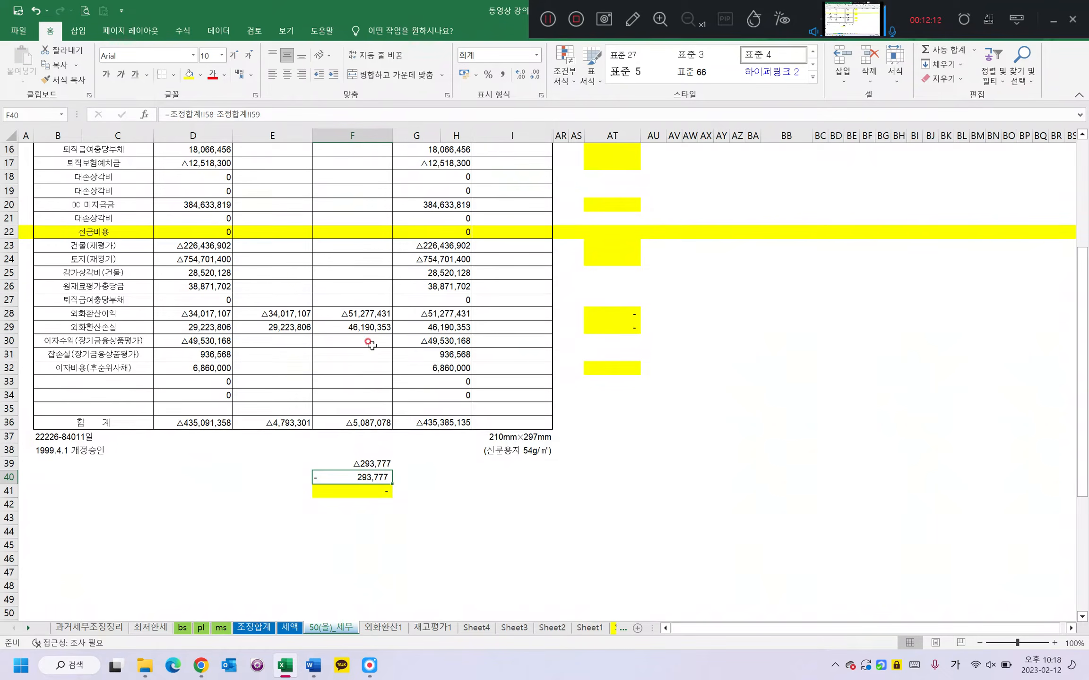